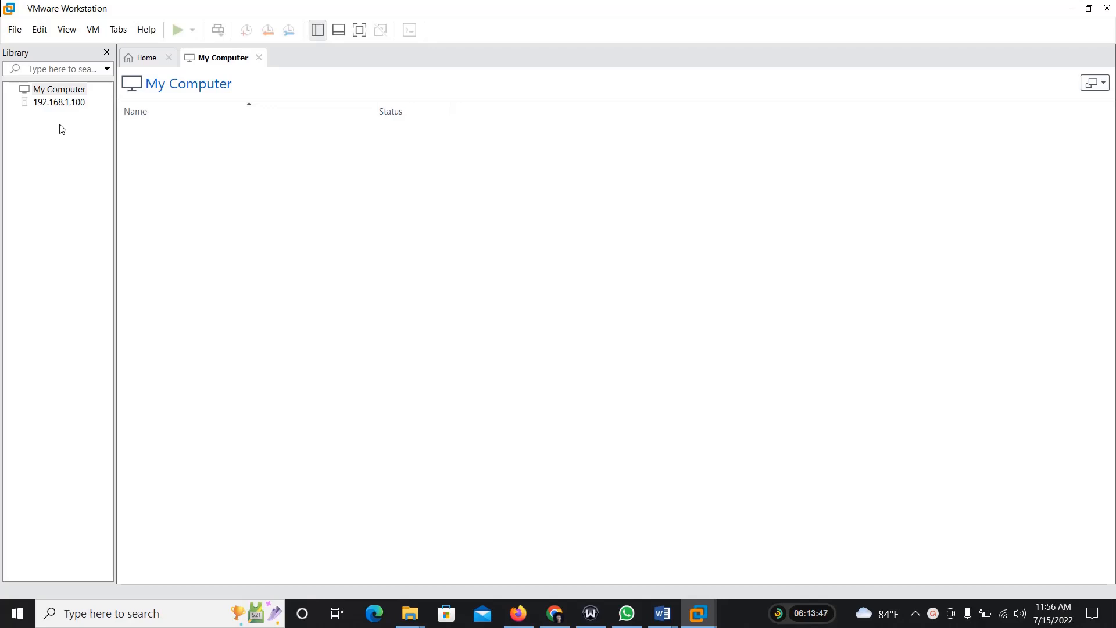
# Step: Switch to Firefox and view the Google results for "vmware customer connect"
pyautogui.click(1071, 8)
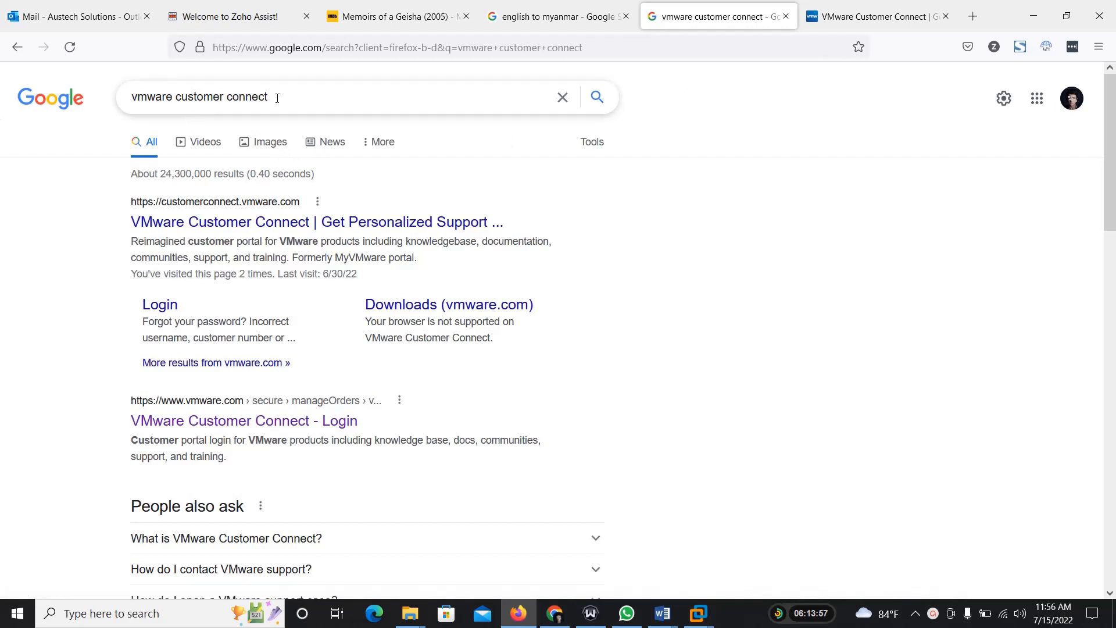
pyautogui.moveTo(279, 96); pyautogui.dragTo(71, 101)
pyautogui.click(58, 178)
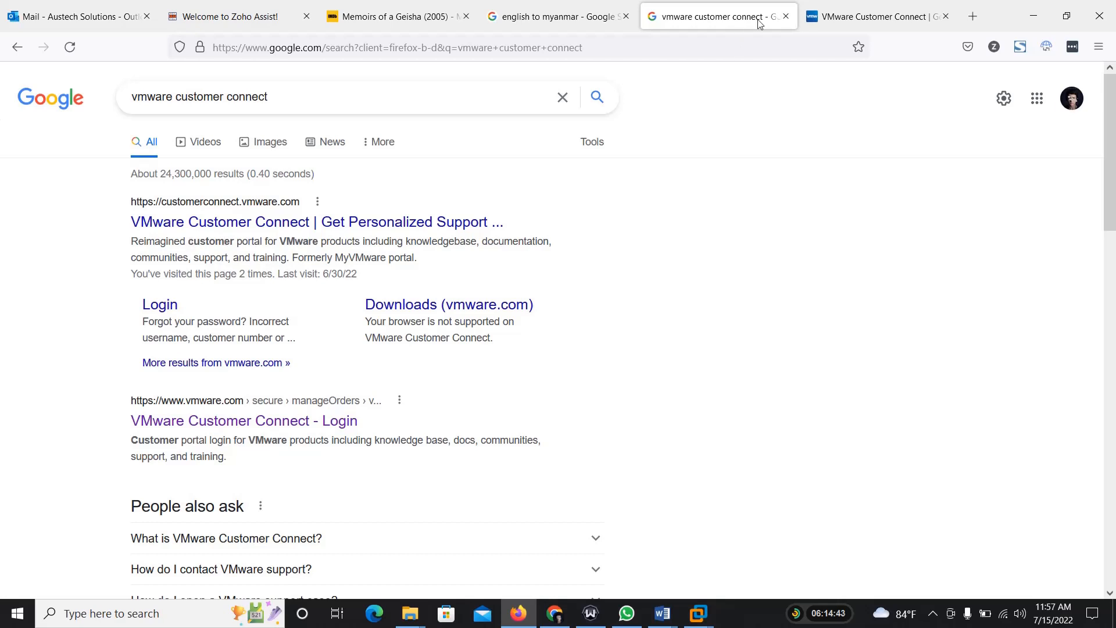
# Step: Go to the VMware Customer Connect site and open the list of all products from the Featured Products section
pyautogui.click(825, 17)
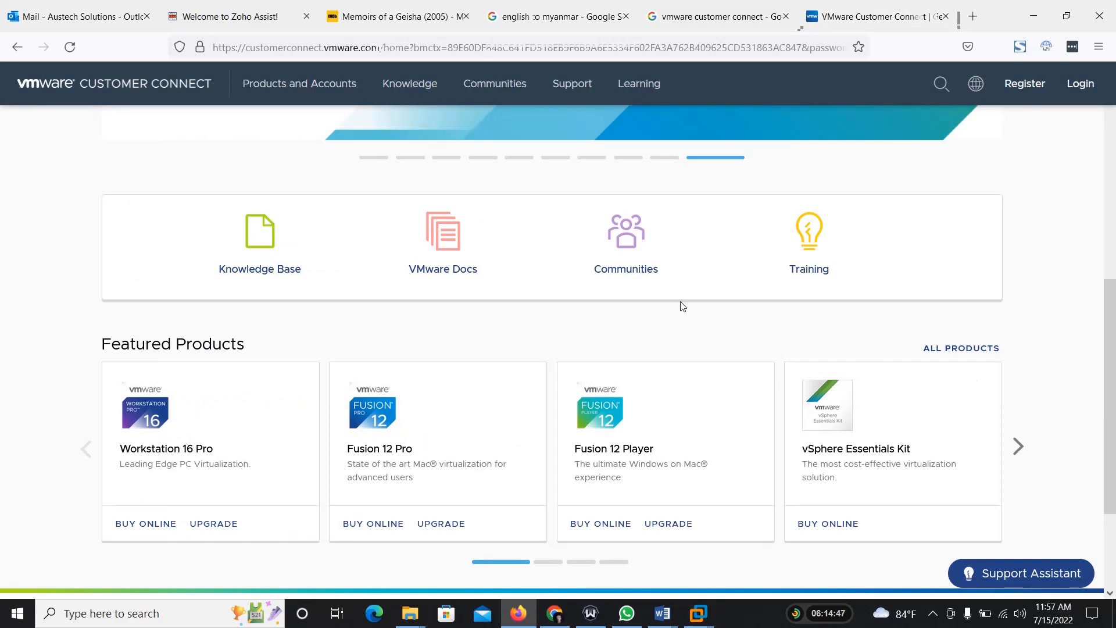
pyautogui.scroll(5, 681, 304)
pyautogui.scroll(2, 682, 305)
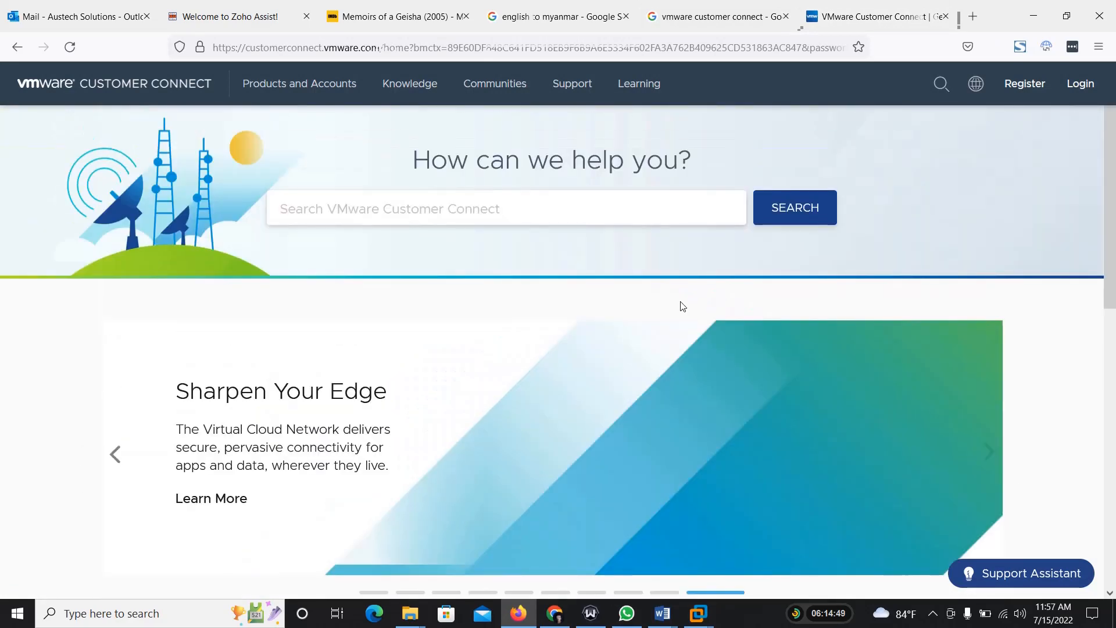
pyautogui.click(837, 16)
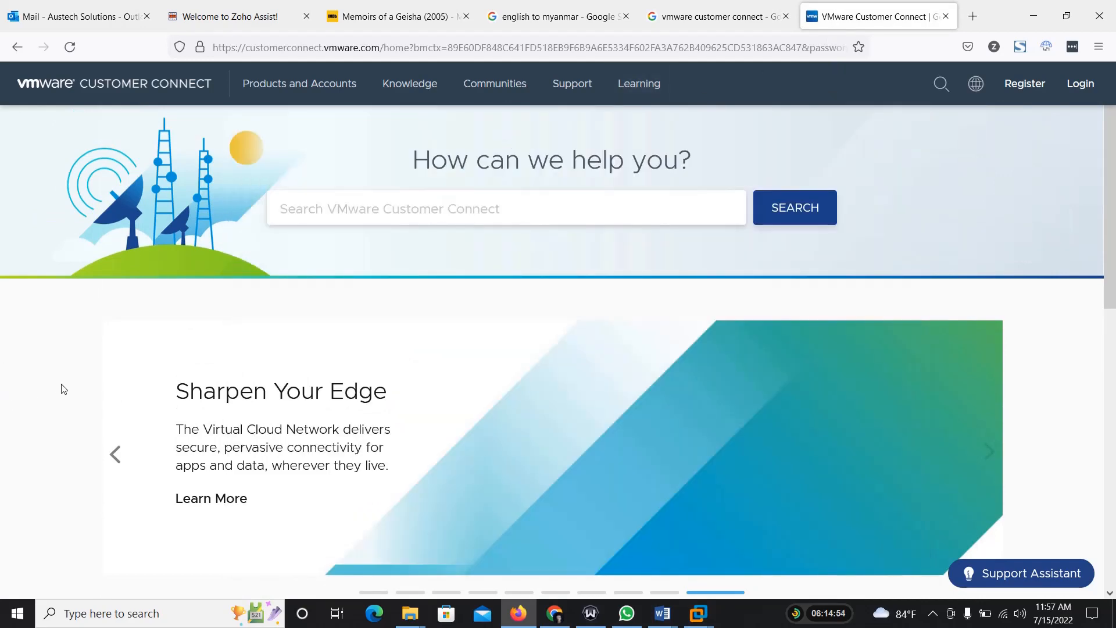
pyautogui.scroll(-7, 64, 388)
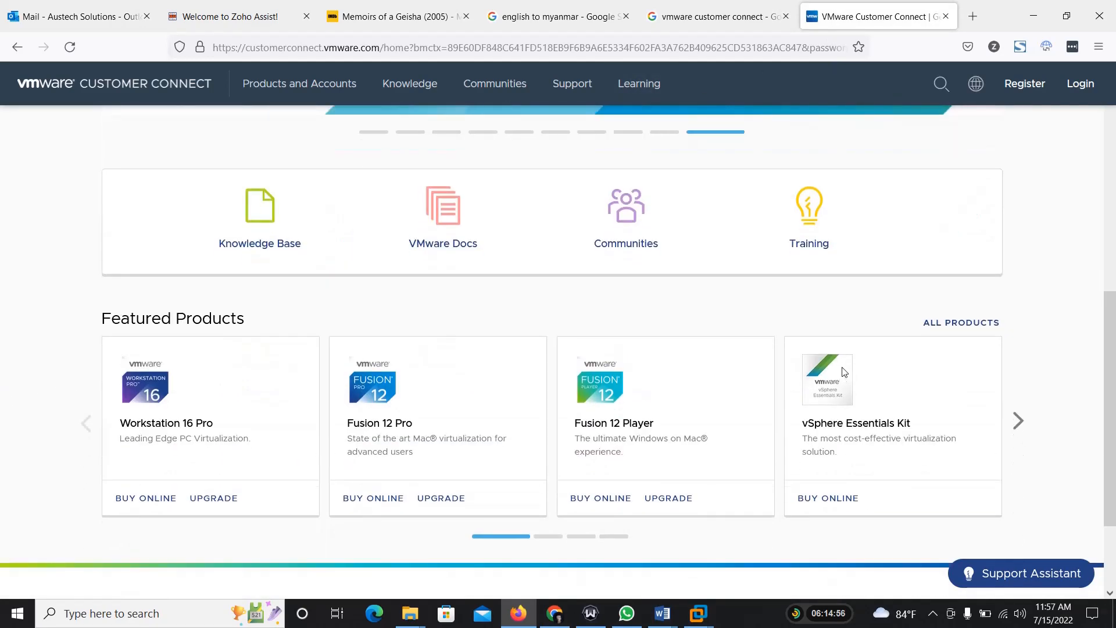
pyautogui.click(950, 326)
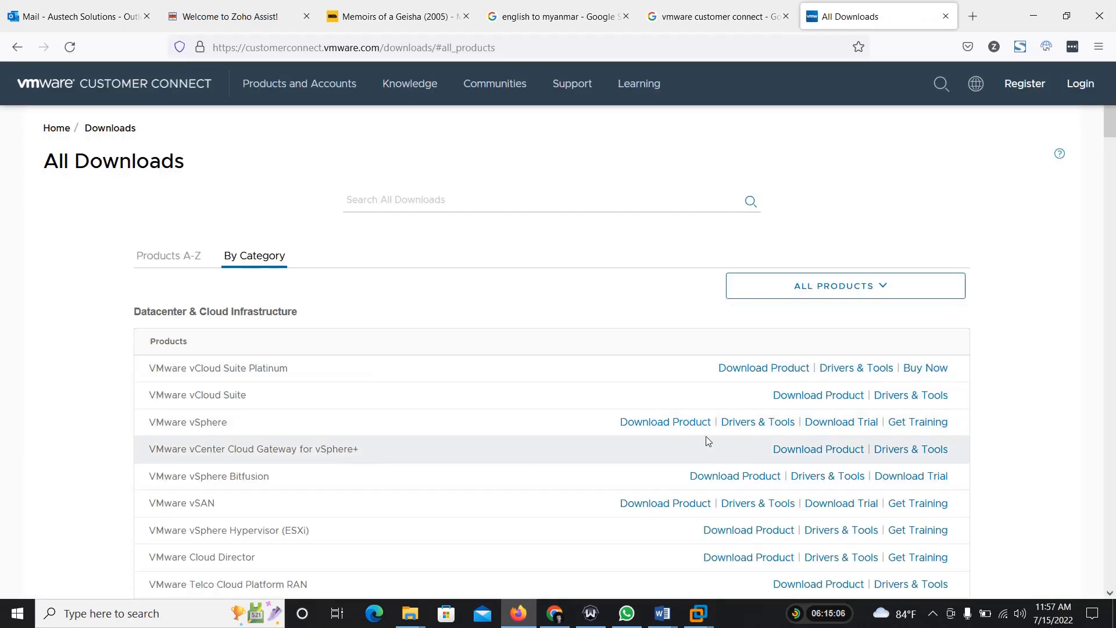
# Step: Open the product download page for VMware vSphere and check the selectable versions, keeping 7.0
pyautogui.click(665, 426)
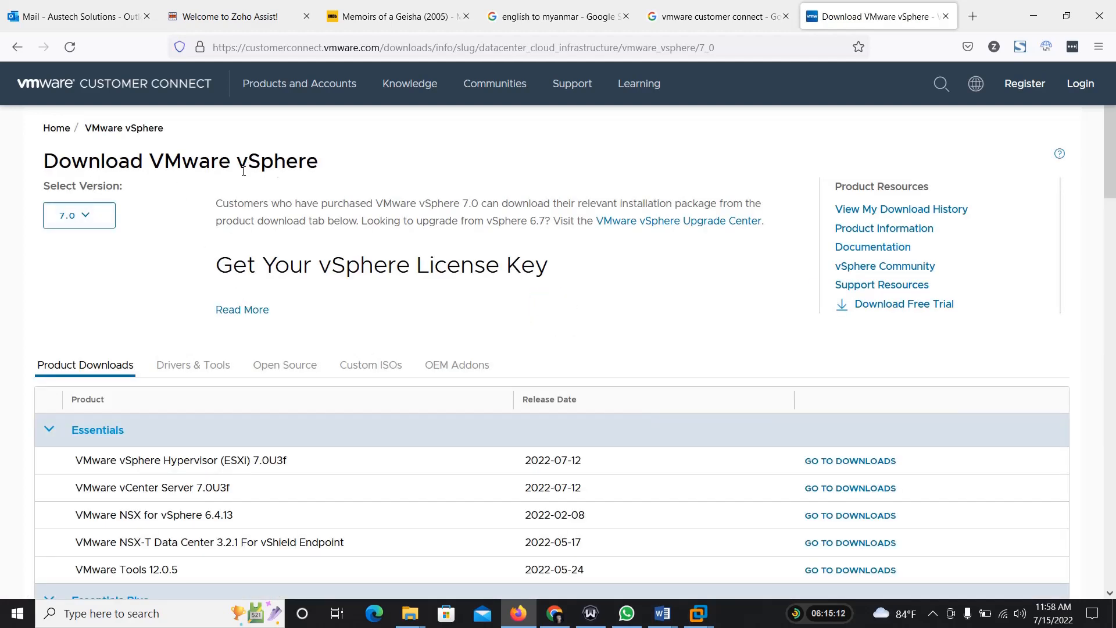
pyautogui.click(97, 223)
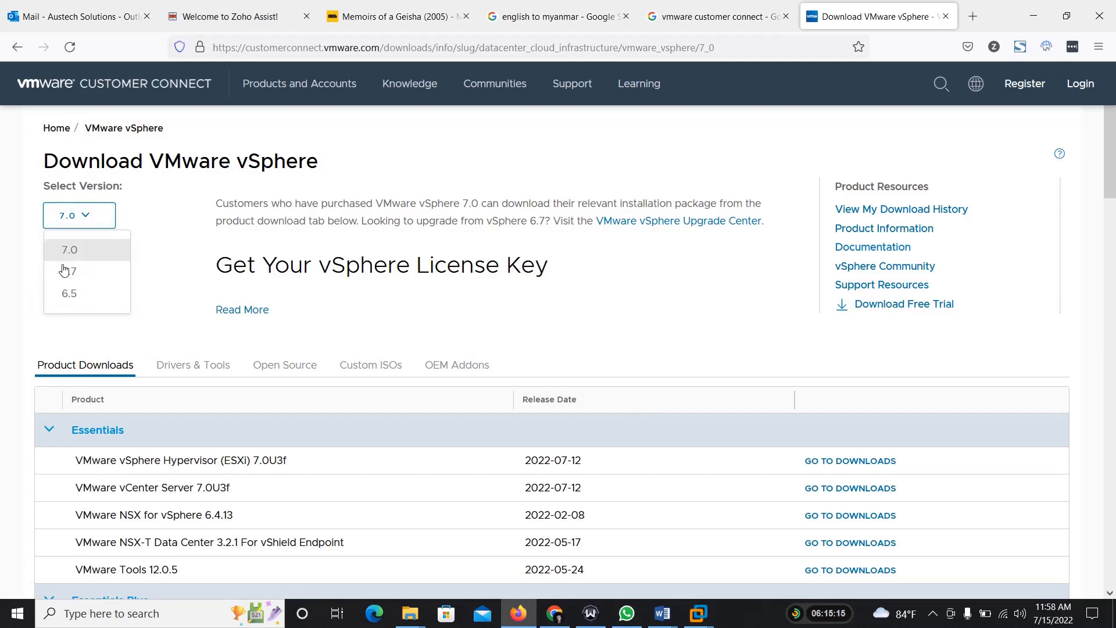
pyautogui.click(171, 261)
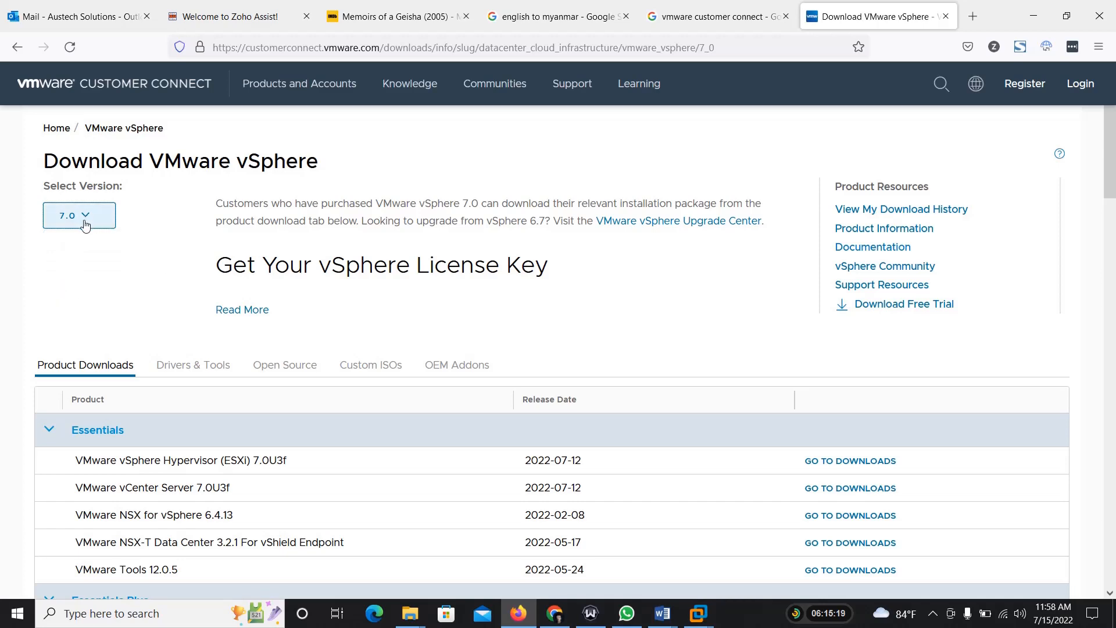
# Step: Open the downloads for VMware vSphere Hypervisor (ESXi) 7.0U3f listed under the Standard edition
pyautogui.scroll(-4, 170, 305)
pyautogui.scroll(-1, 170, 305)
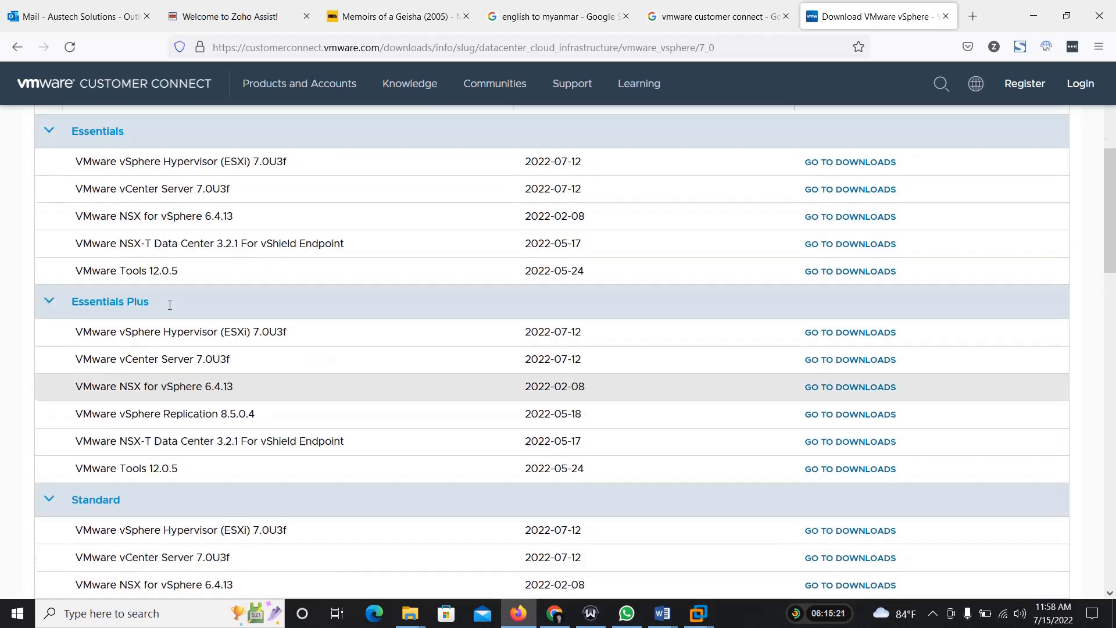
pyautogui.scroll(3, 170, 304)
pyautogui.scroll(-17, 108, 279)
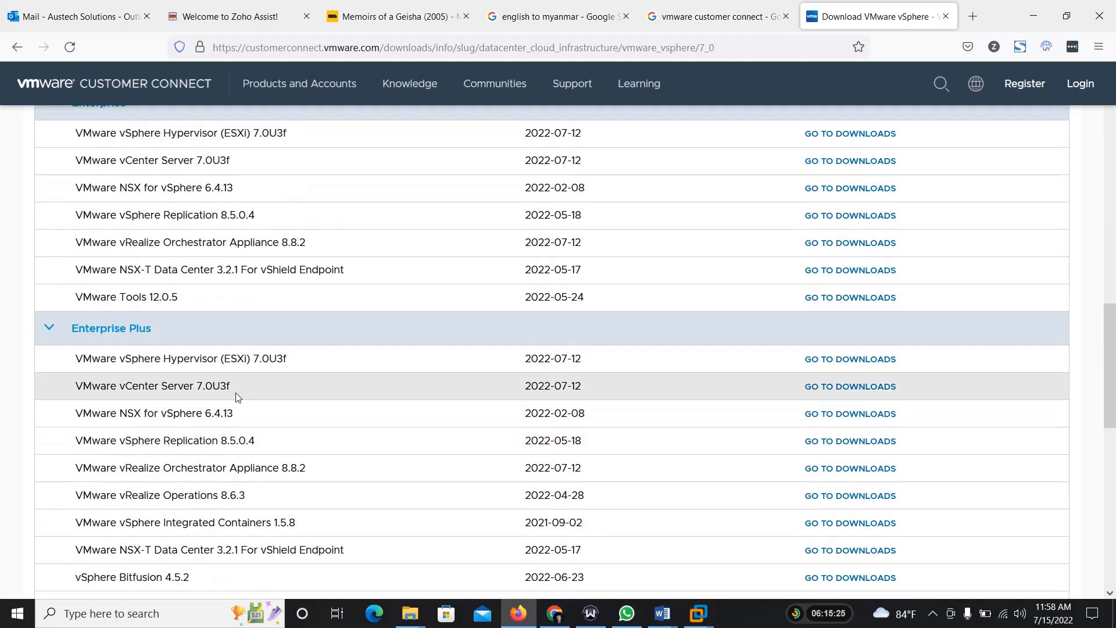
pyautogui.scroll(7, 239, 398)
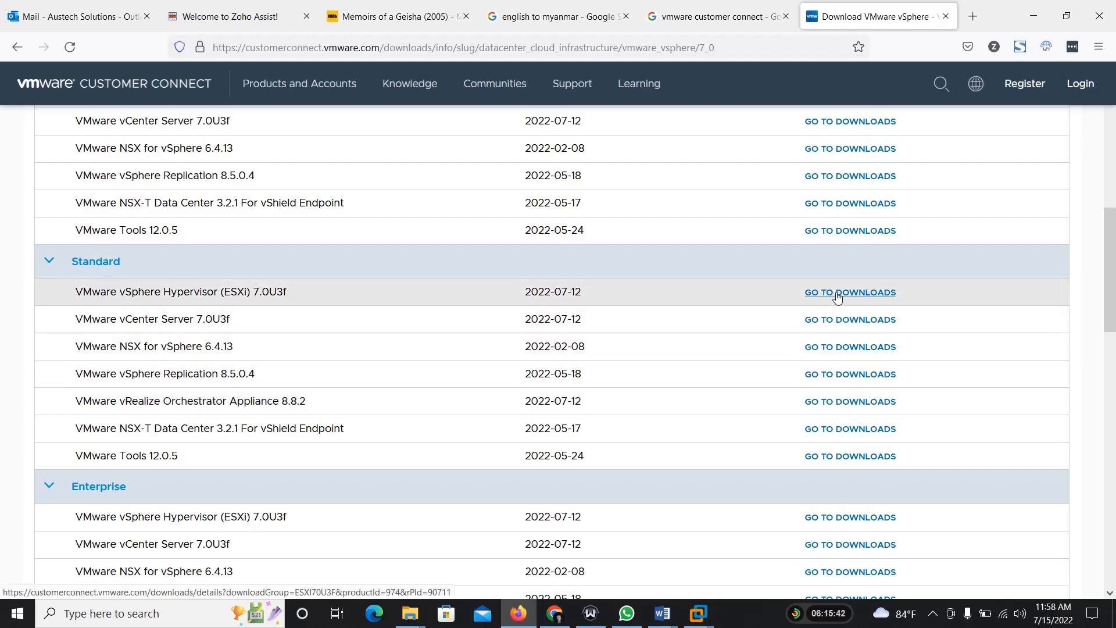
pyautogui.moveTo(116, 292); pyautogui.dragTo(310, 283)
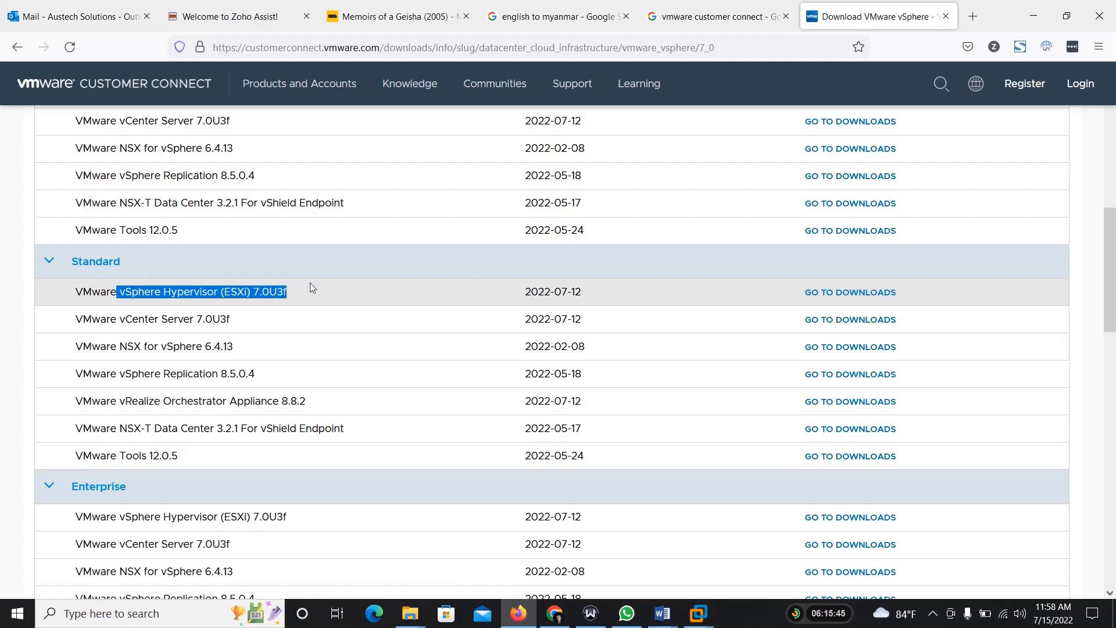
pyautogui.click(817, 298)
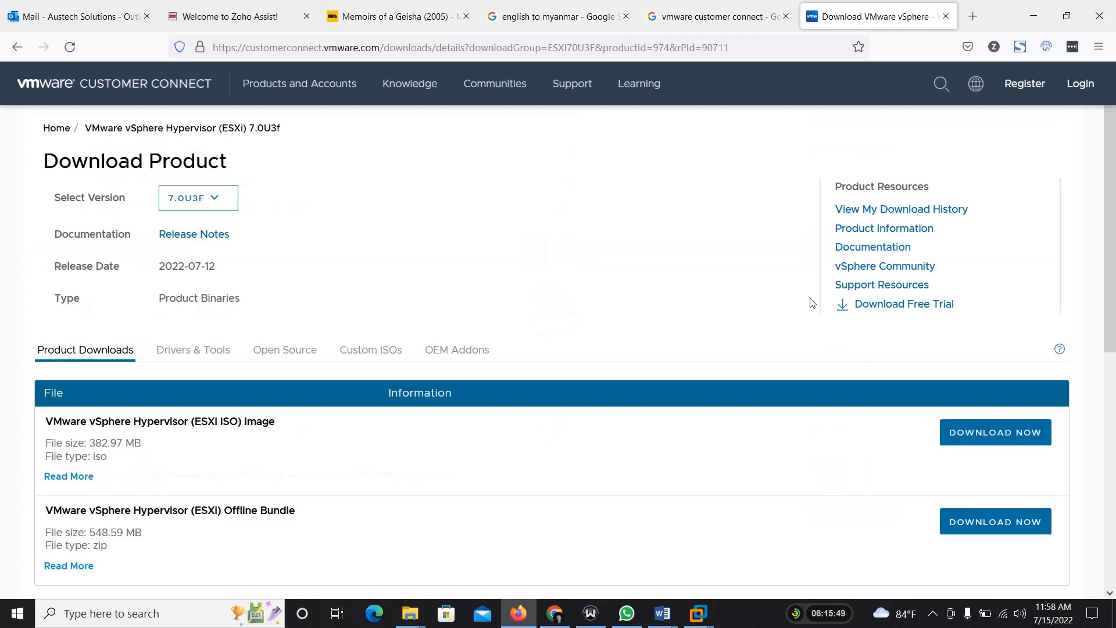
pyautogui.scroll(-1, 639, 379)
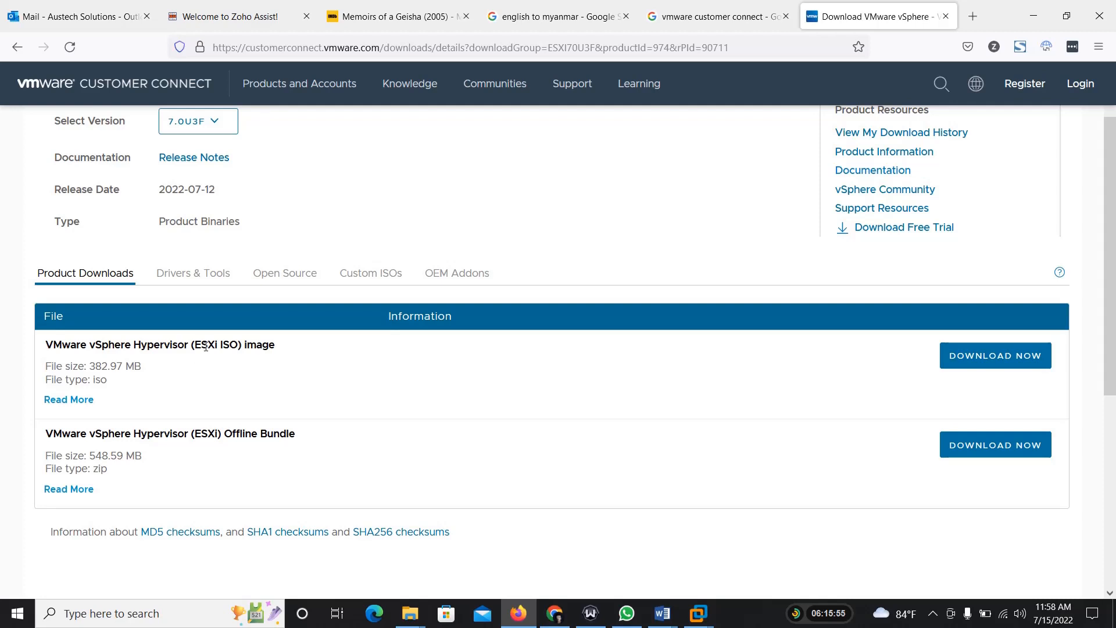
# Step: Request the vSphere Hypervisor (ESXi ISO) image download, signing in with the saved account and accepting the End User License Agreement
pyautogui.click(998, 362)
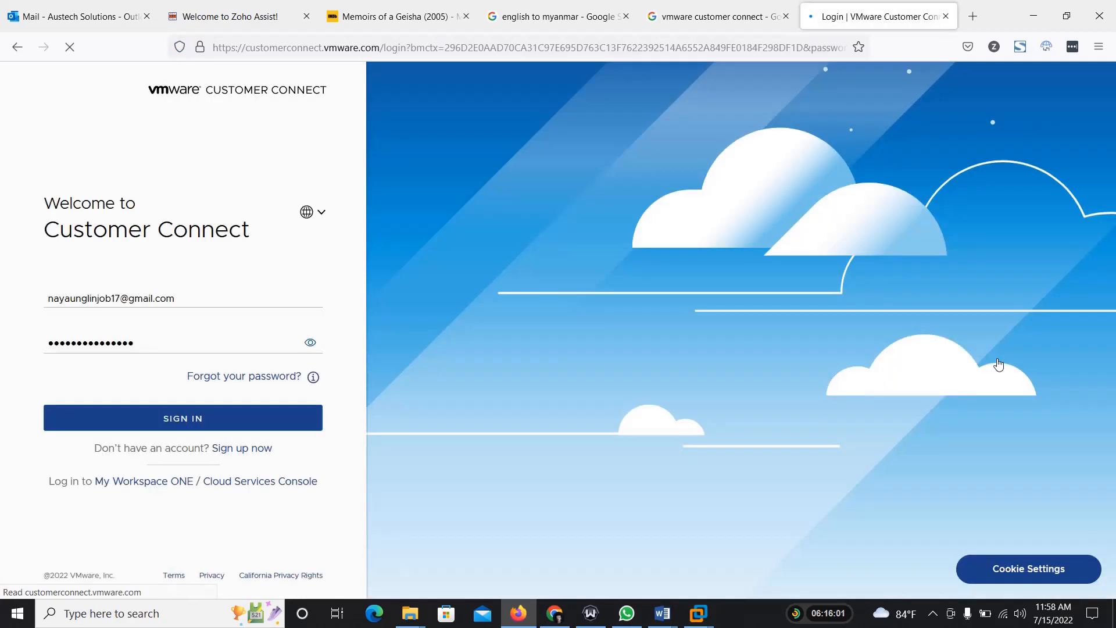
pyautogui.click(230, 422)
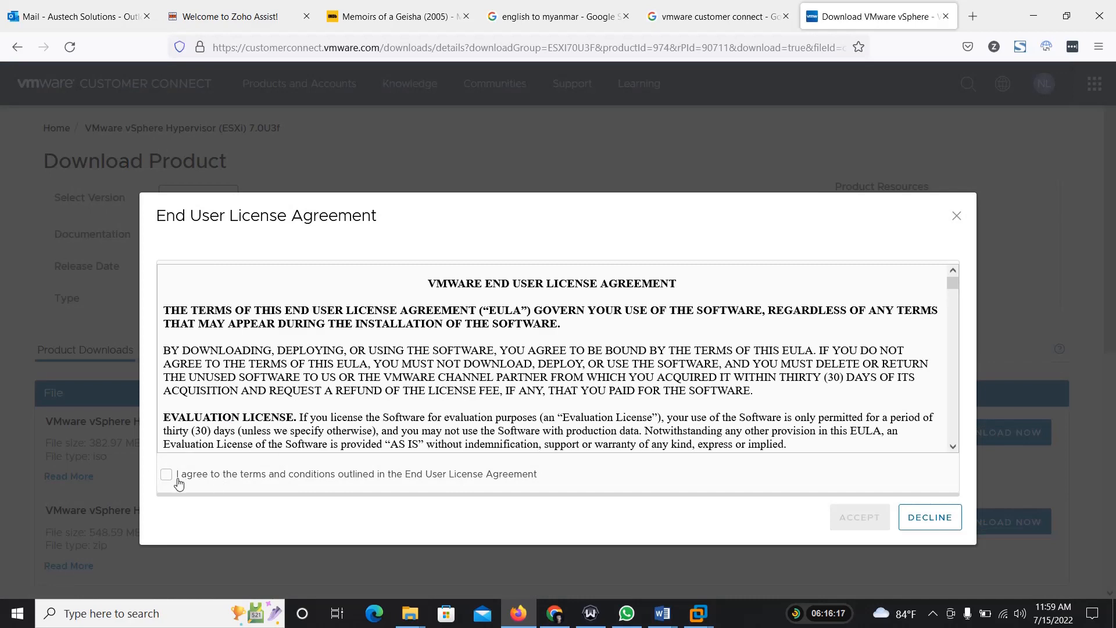
pyautogui.click(179, 482)
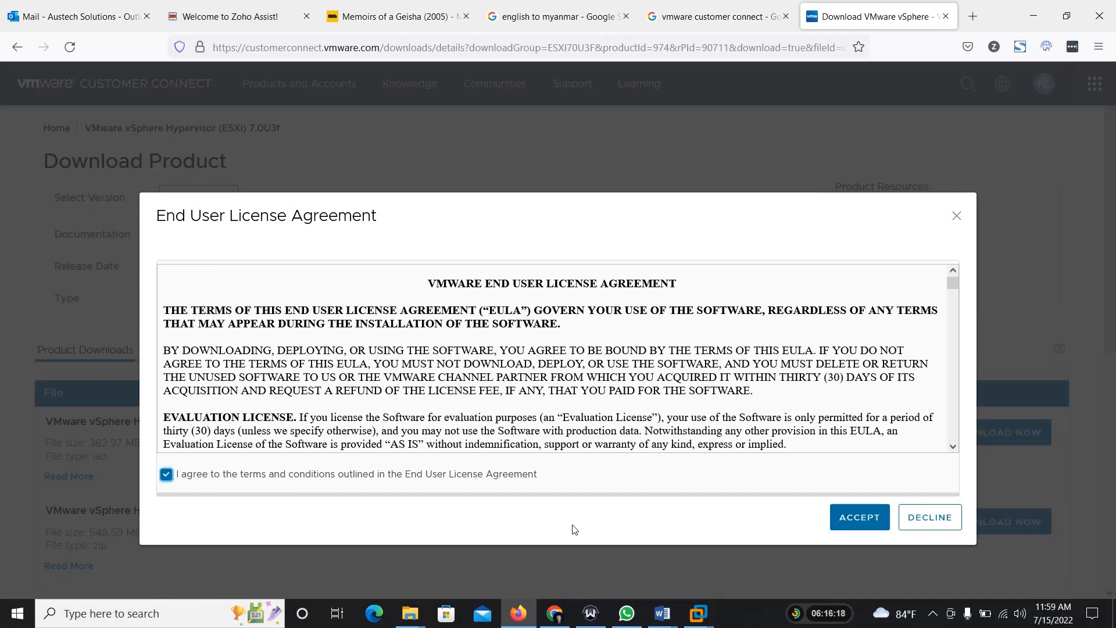
pyautogui.click(859, 517)
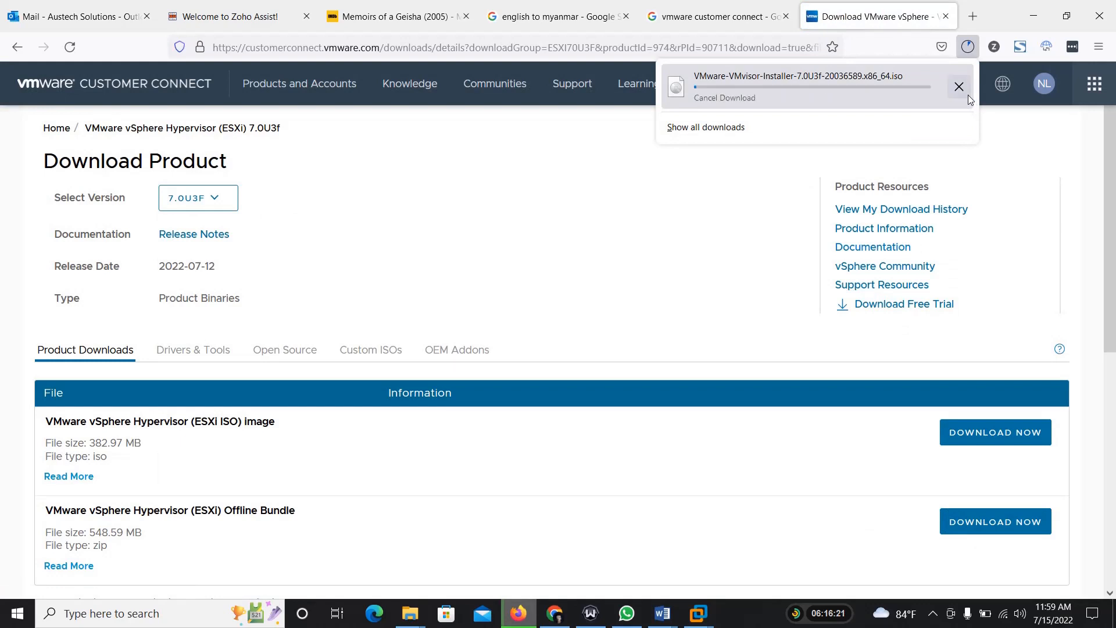
# Step: Cancel the running download of the ESXi 7.0U3f installer ISO and close the download list
pyautogui.click(965, 93)
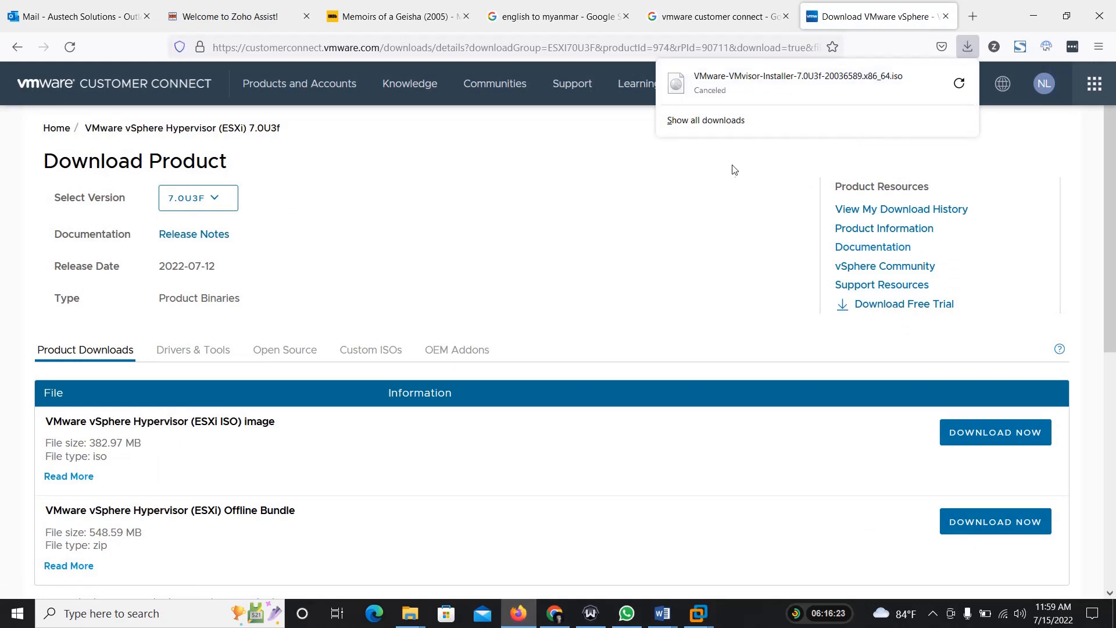
pyautogui.click(648, 219)
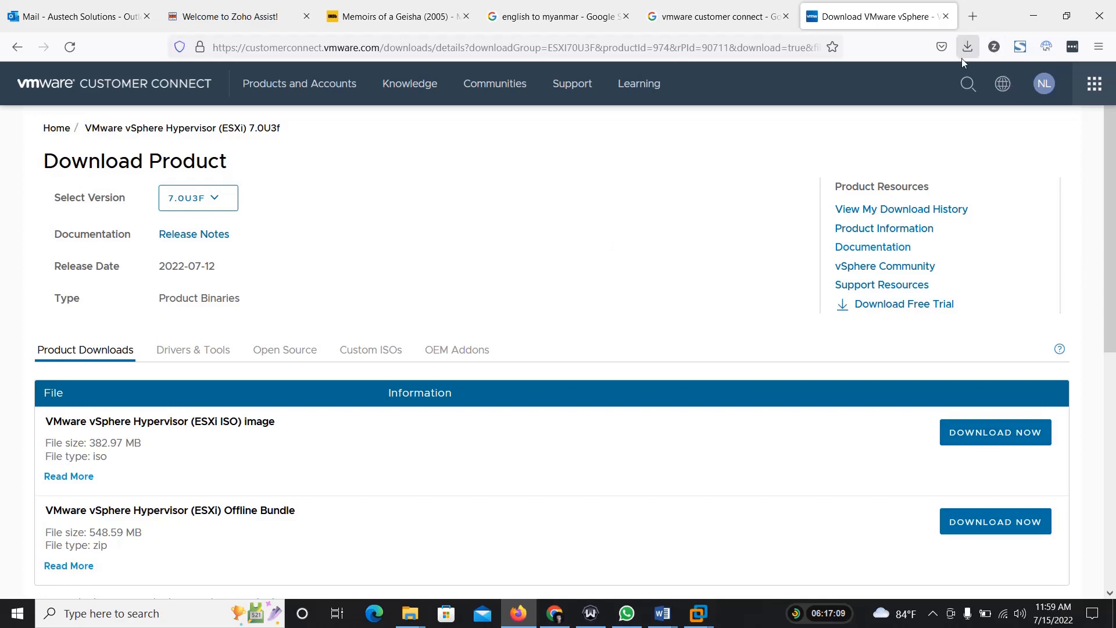
# Step: Switch to File Explorer and locate the VMware-VMvisor-Installer-7.0U3c ISO in D:\Application, dismissing the prompt to open it
pyautogui.moveTo(410, 613)
pyautogui.click(432, 586)
pyautogui.click(57, 444)
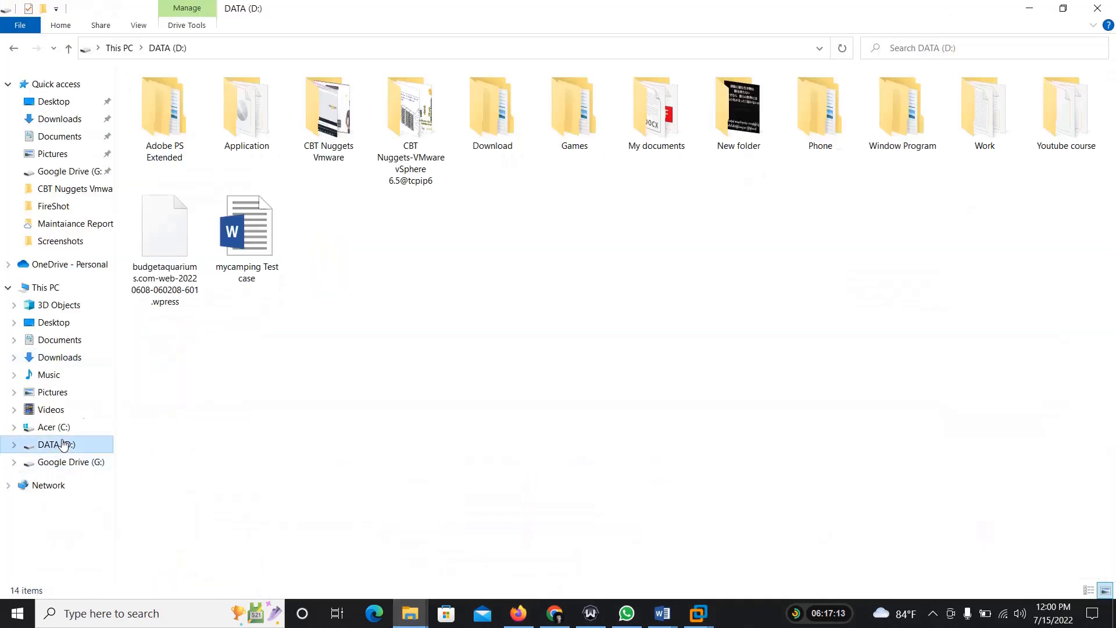
pyautogui.doubleClick(255, 136)
pyautogui.doubleClick(205, 221)
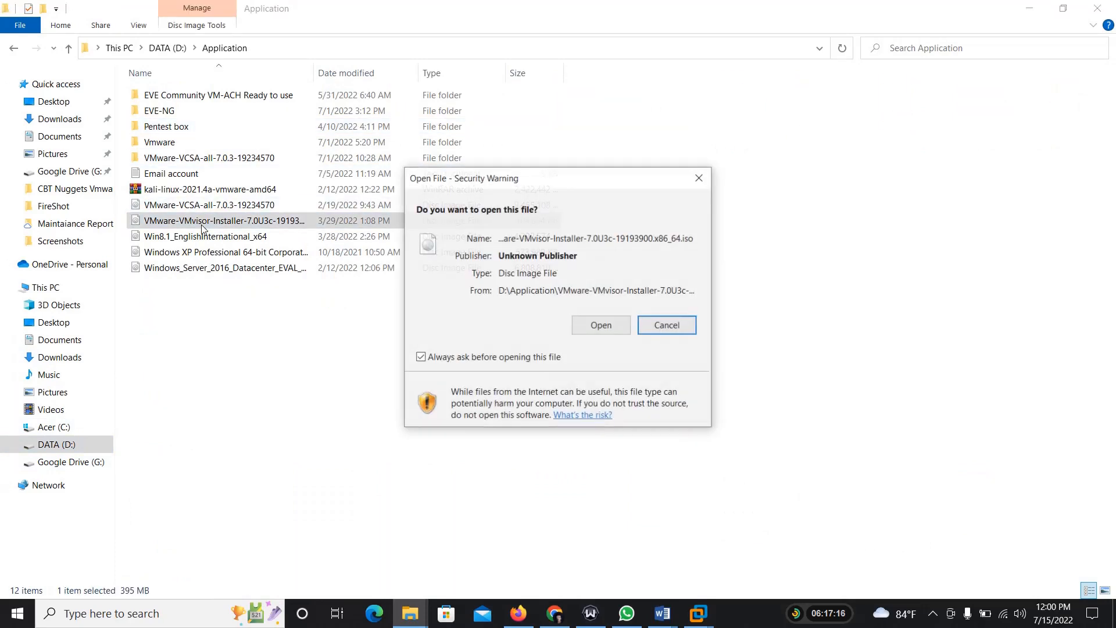
pyautogui.click(692, 179)
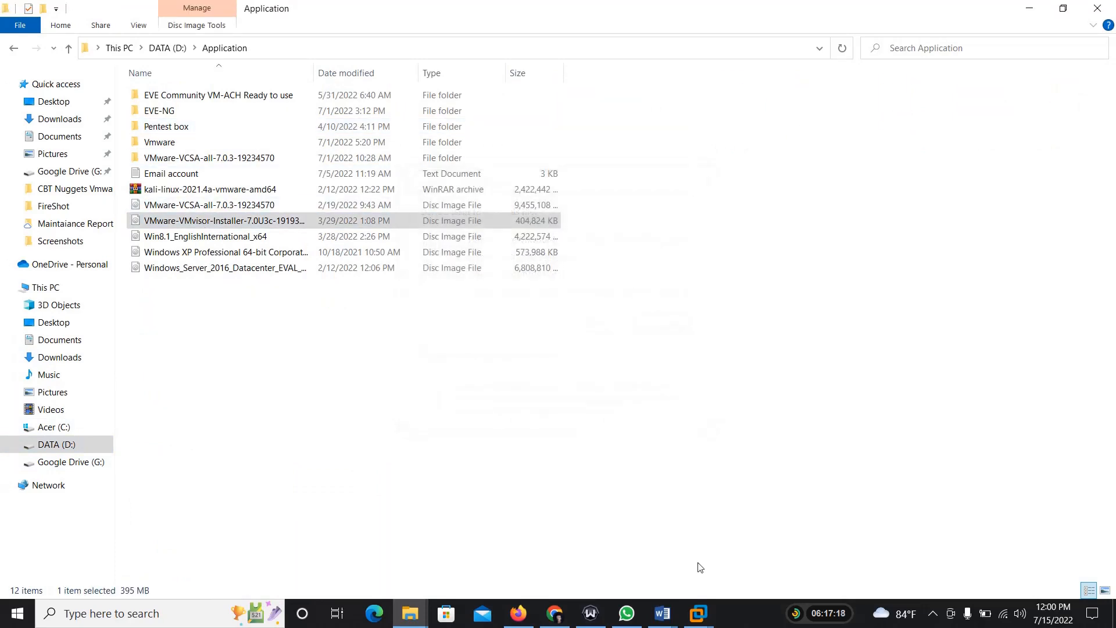
# Step: Switch to VMware Workstation and start a new virtual machine with Workstation 16.2.x hardware compatibility
pyautogui.moveTo(697, 613)
pyautogui.click(763, 552)
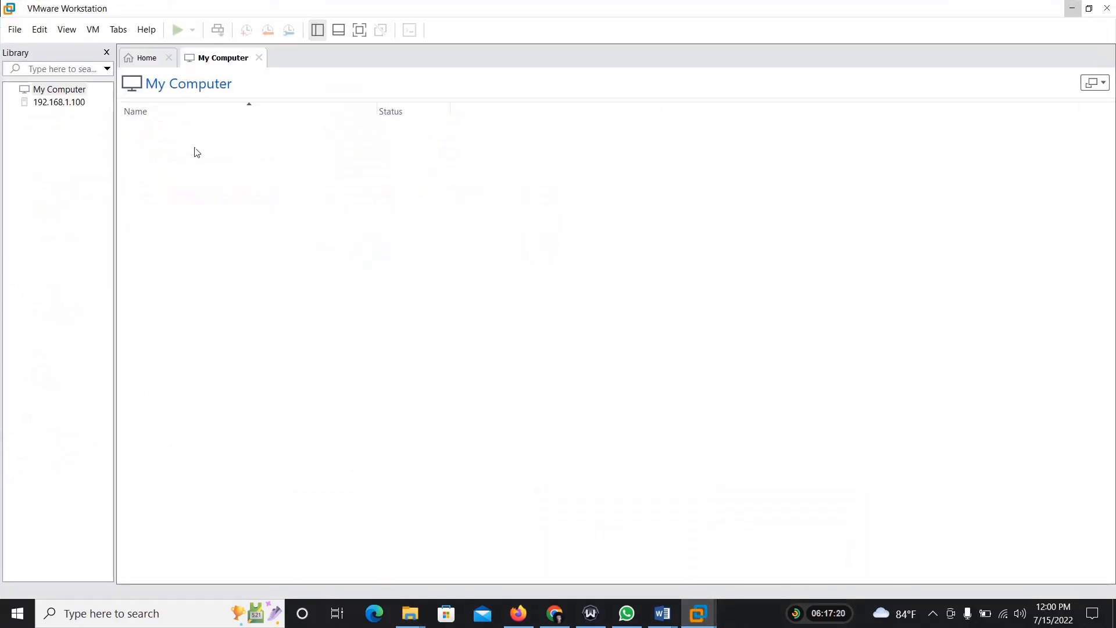
pyautogui.click(15, 30)
pyautogui.click(28, 47)
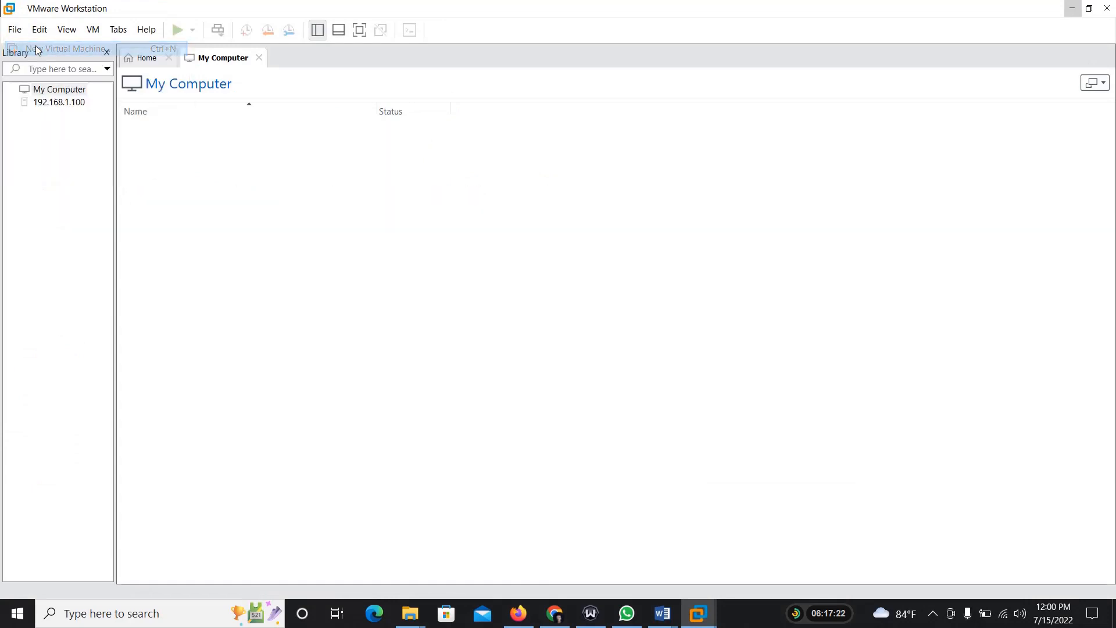
pyautogui.click(618, 441)
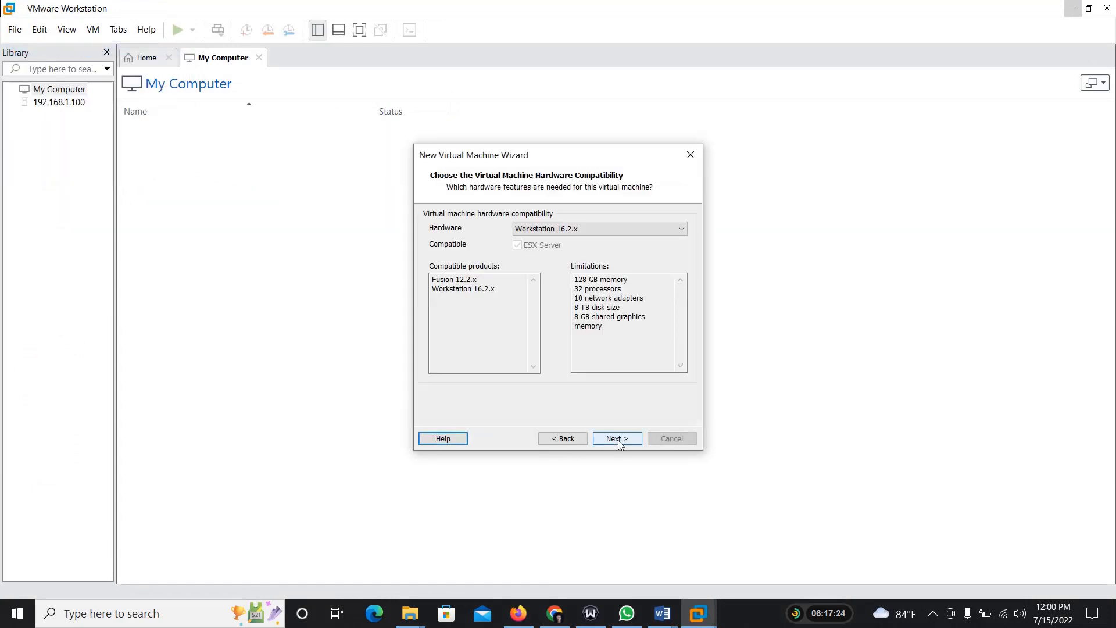
pyautogui.click(619, 440)
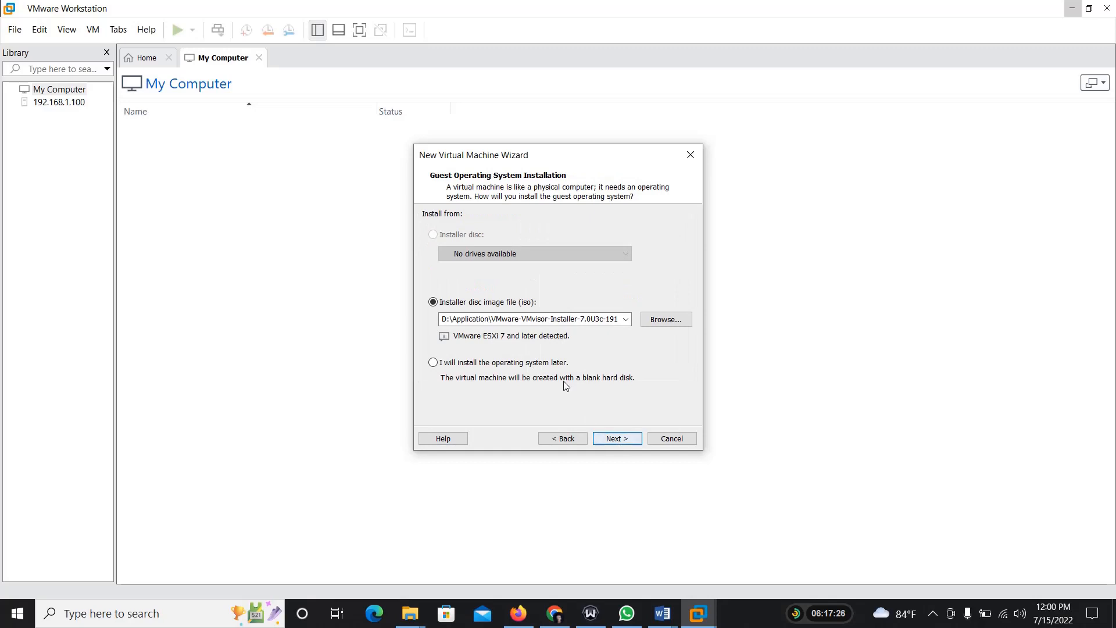
# Step: Use the VMware-VMvisor-Installer-7.0U3c ISO from D:\Application as the guest system's installer disc image
pyautogui.click(665, 320)
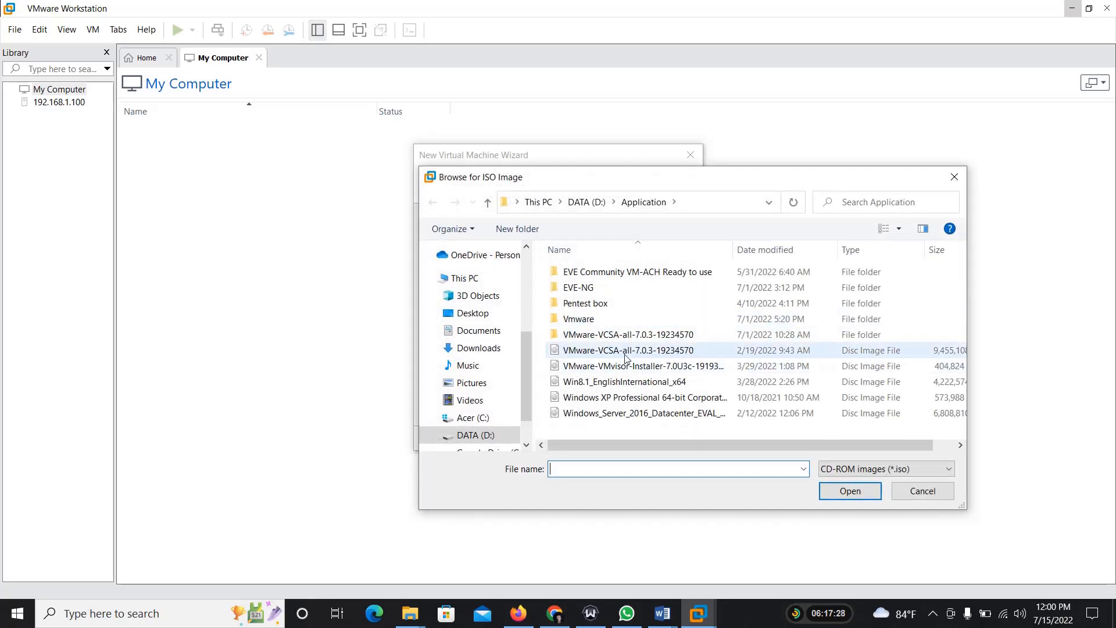
pyautogui.click(624, 372)
pyautogui.click(849, 491)
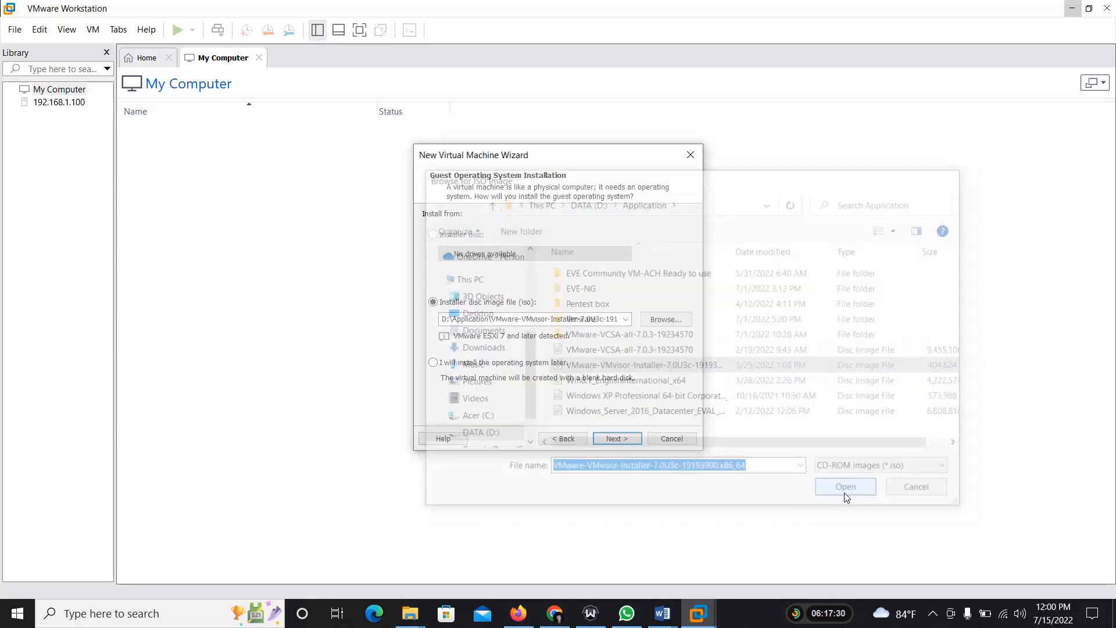
pyautogui.click(631, 439)
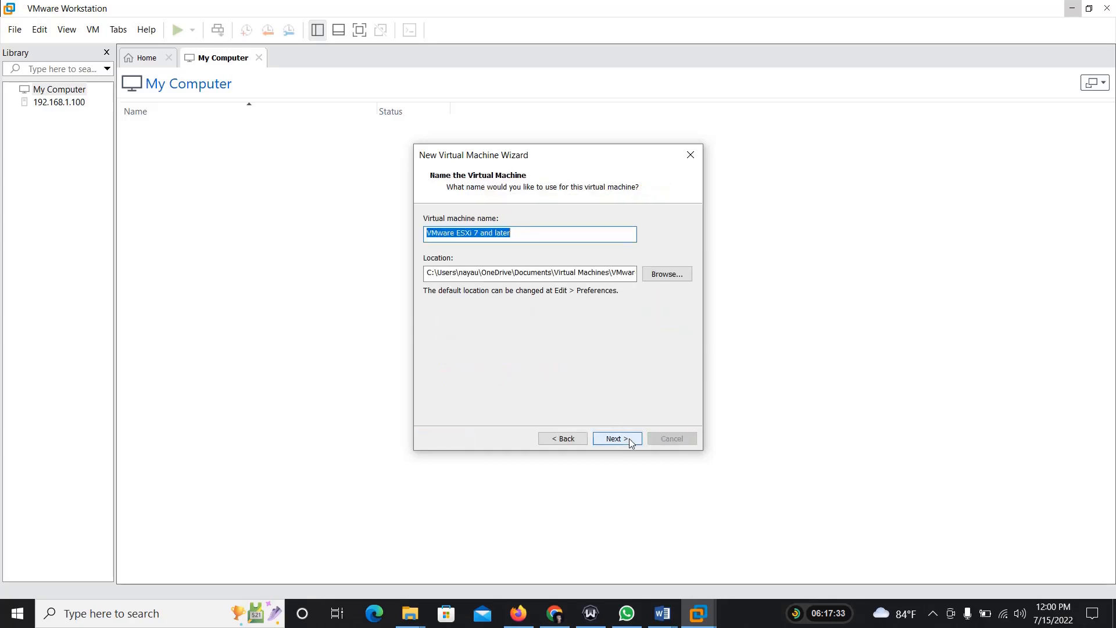
# Step: Shorten the virtual machine name by deleting its ending "and later"
pyautogui.moveTo(480, 233); pyautogui.dragTo(541, 235)
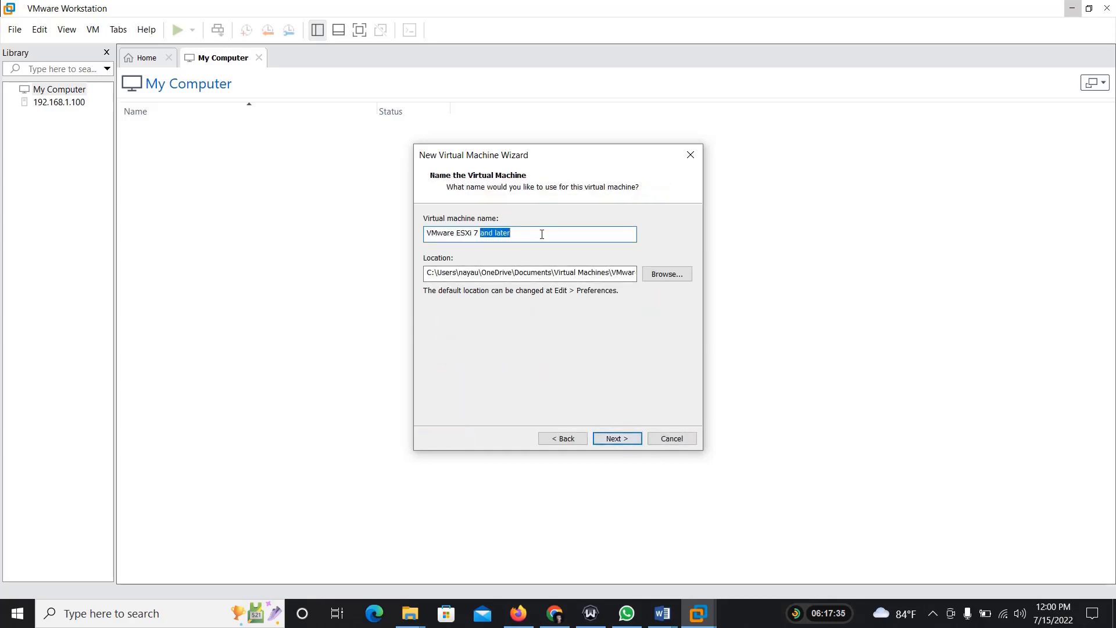
pyautogui.press('BackSpace')
pyautogui.press('BackSpace')
pyautogui.press('BackSpace')
# Step: Browse for the virtual machine's location and expand D:\Application in the folder tree
pyautogui.click(663, 280)
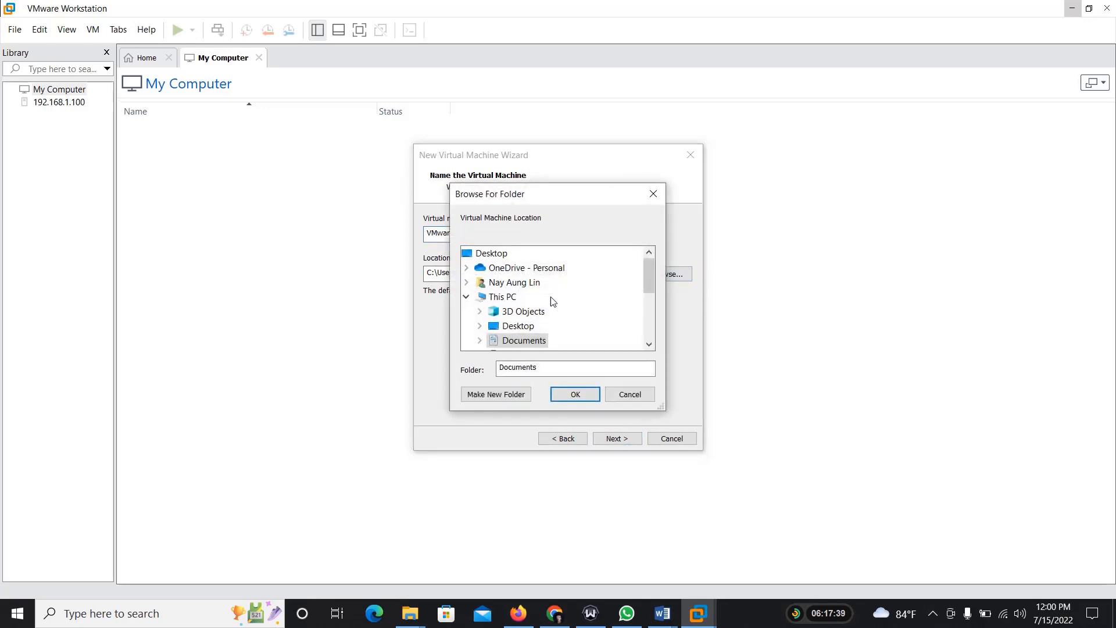
pyautogui.scroll(-3, 525, 318)
pyautogui.doubleClick(522, 297)
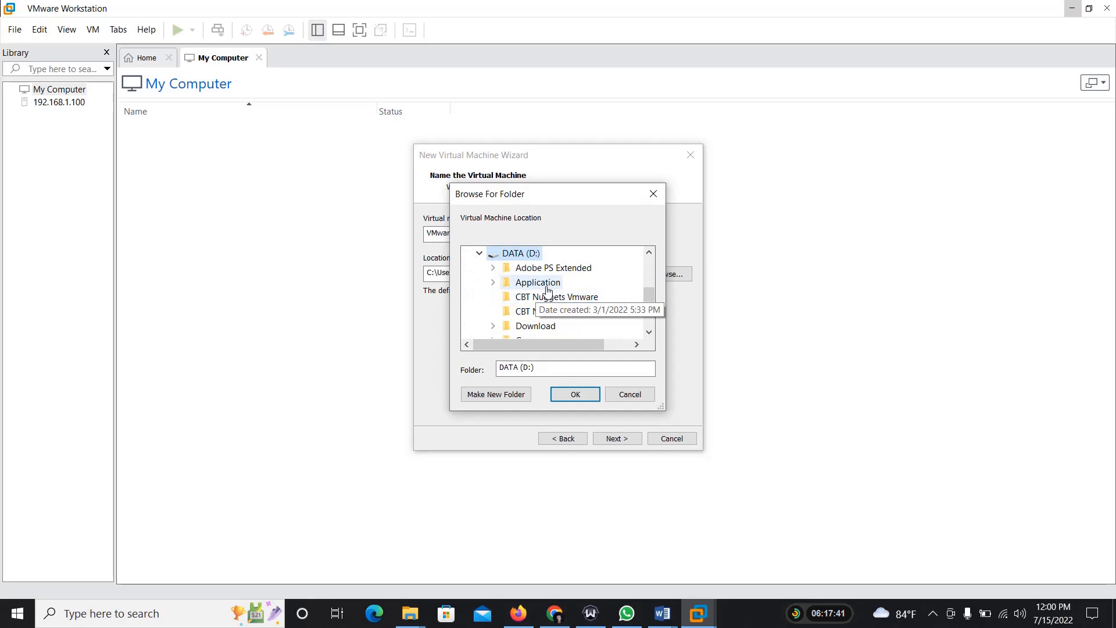
pyautogui.doubleClick(545, 285)
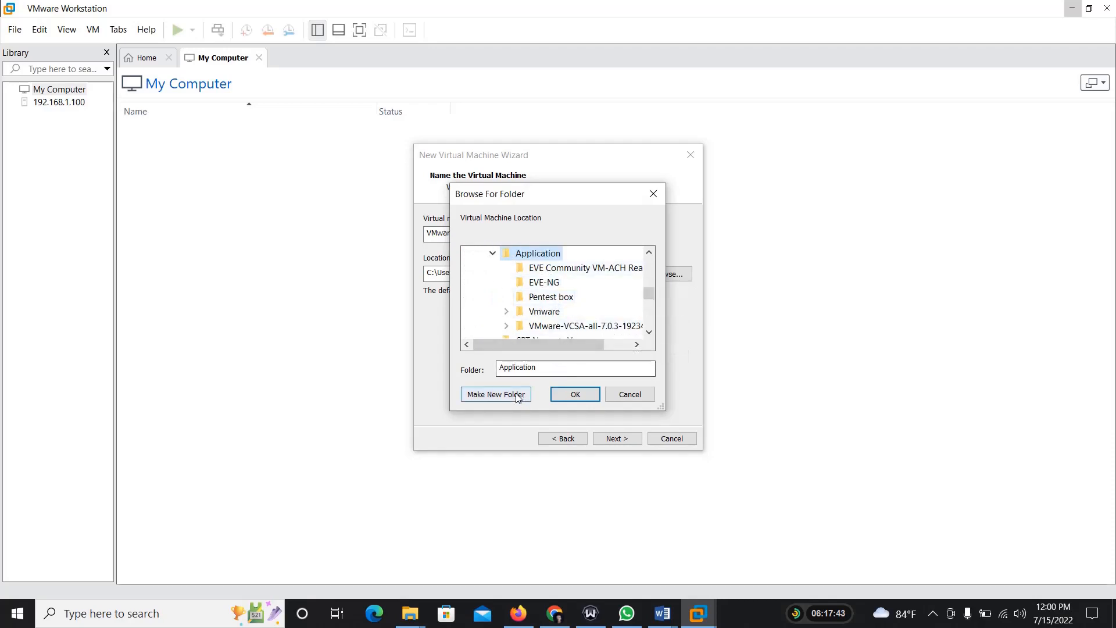
# Step: Switch to File Explorer and create a folder named "ESXi 7" in D:\Application
pyautogui.moveTo(410, 613)
pyautogui.click(436, 572)
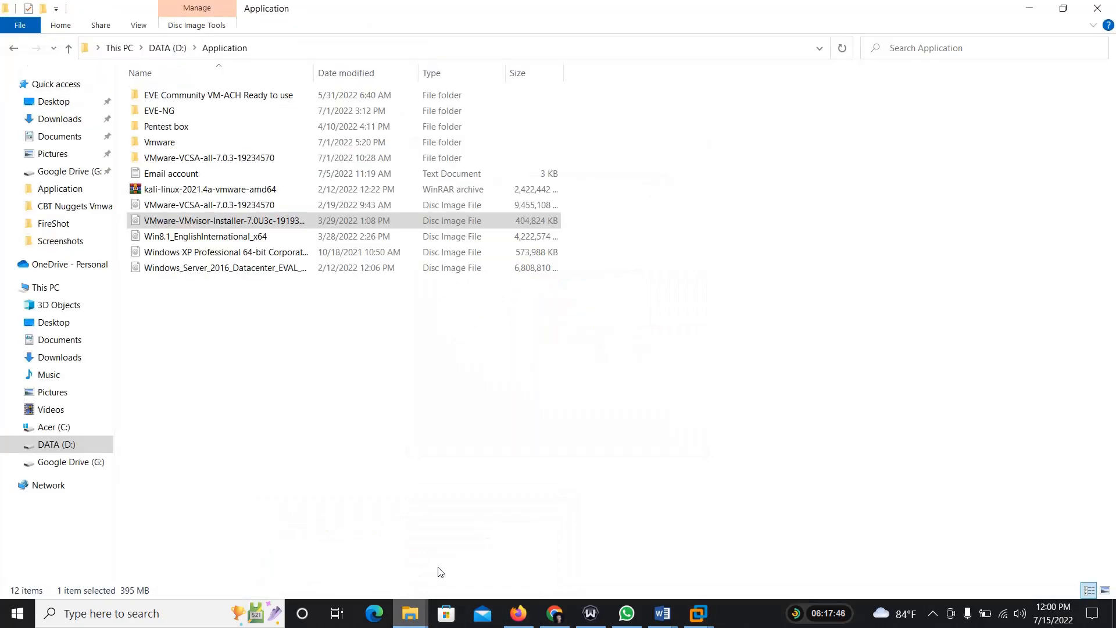
pyautogui.rightClick(228, 376)
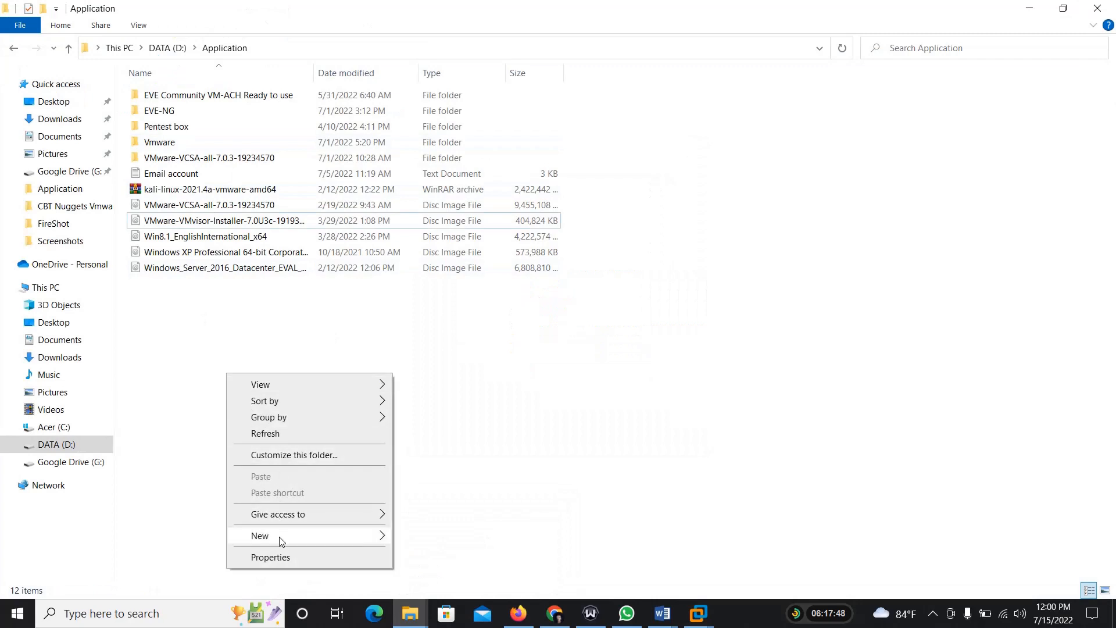
pyautogui.moveTo(281, 538)
pyautogui.click(440, 322)
pyautogui.write('Wo')
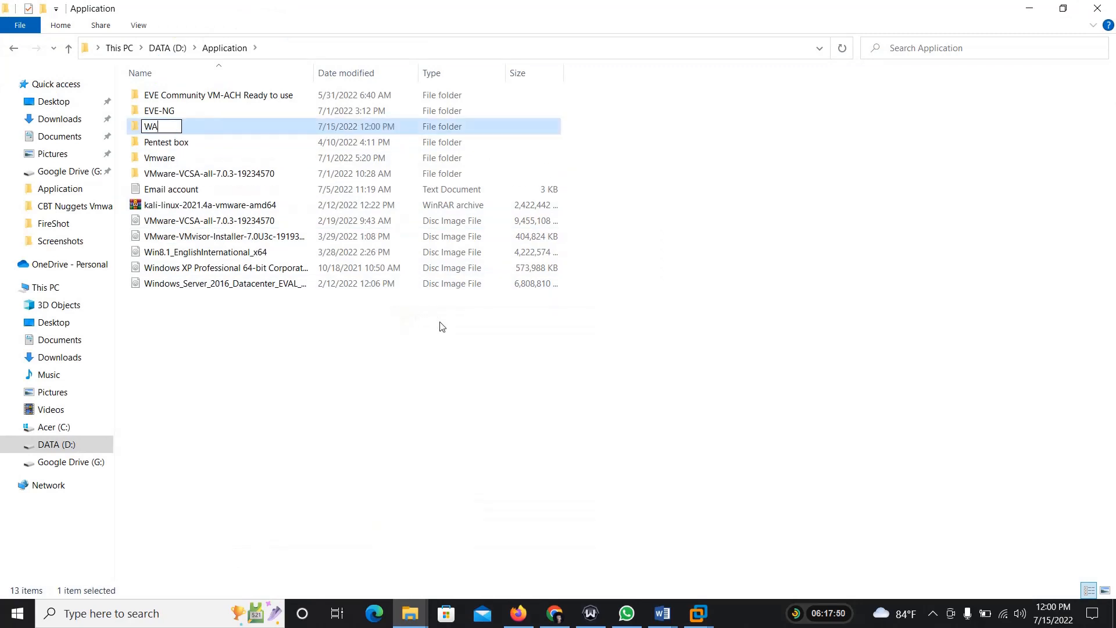
pyautogui.press('BackSpace')
pyautogui.press('BackSpace')
pyautogui.write('ESXi 7')
pyautogui.press('Return')
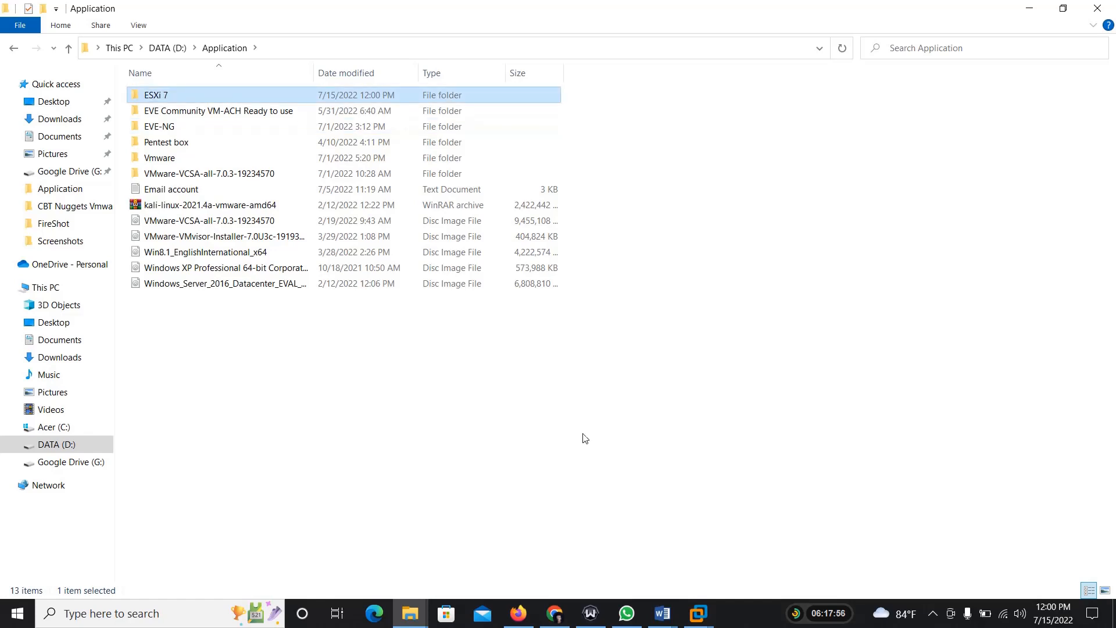
# Step: Switch back to VMware Workstation and set the virtual machine's location to D:\Application\ESXi 7
pyautogui.moveTo(698, 613)
pyautogui.click(742, 553)
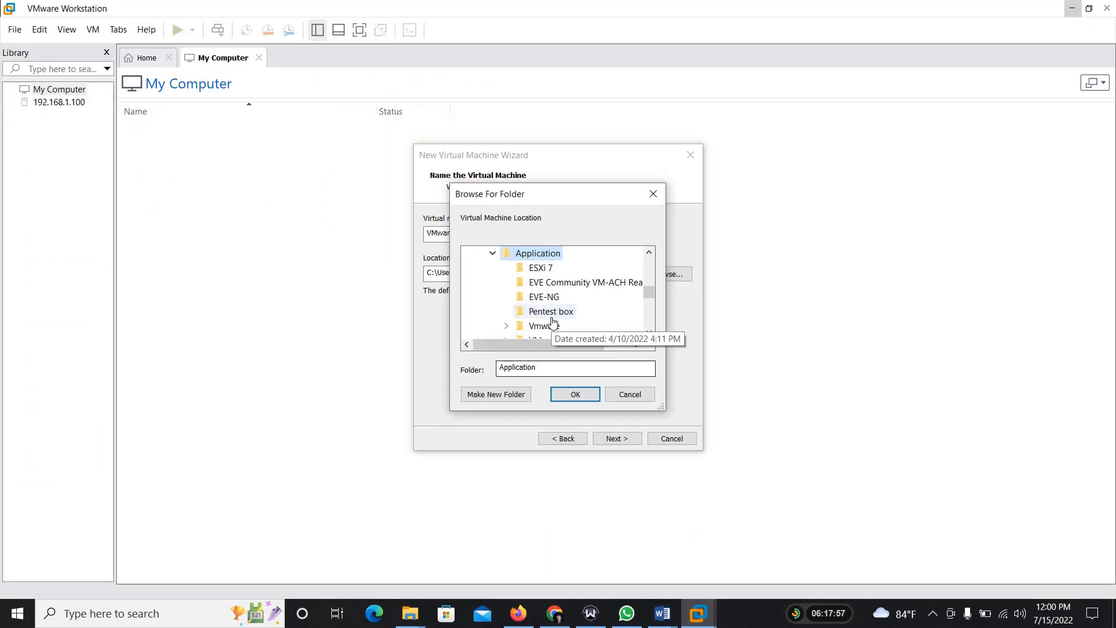
pyautogui.click(539, 268)
pyautogui.click(574, 394)
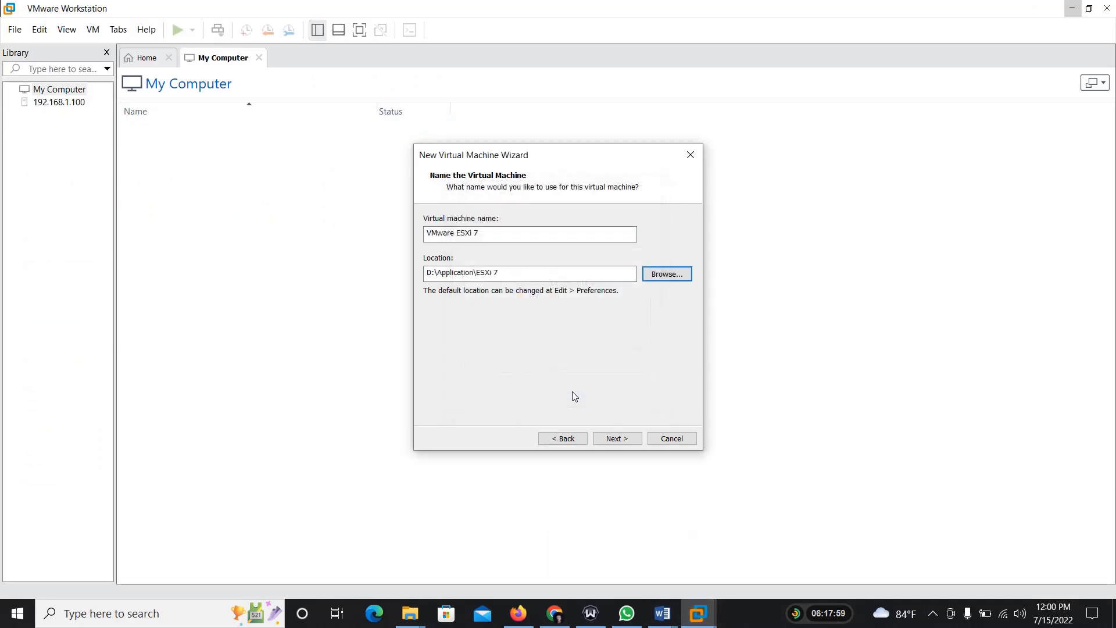
pyautogui.click(614, 440)
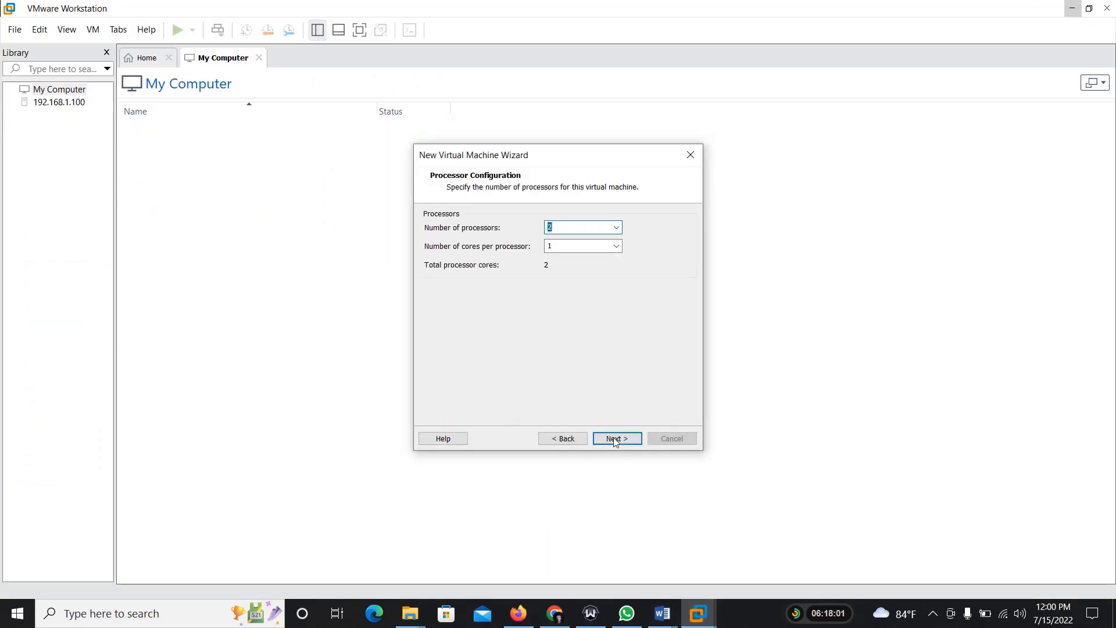
# Step: Give the virtual machine 2 cores per processor and accept the processor configuration
pyautogui.click(617, 247)
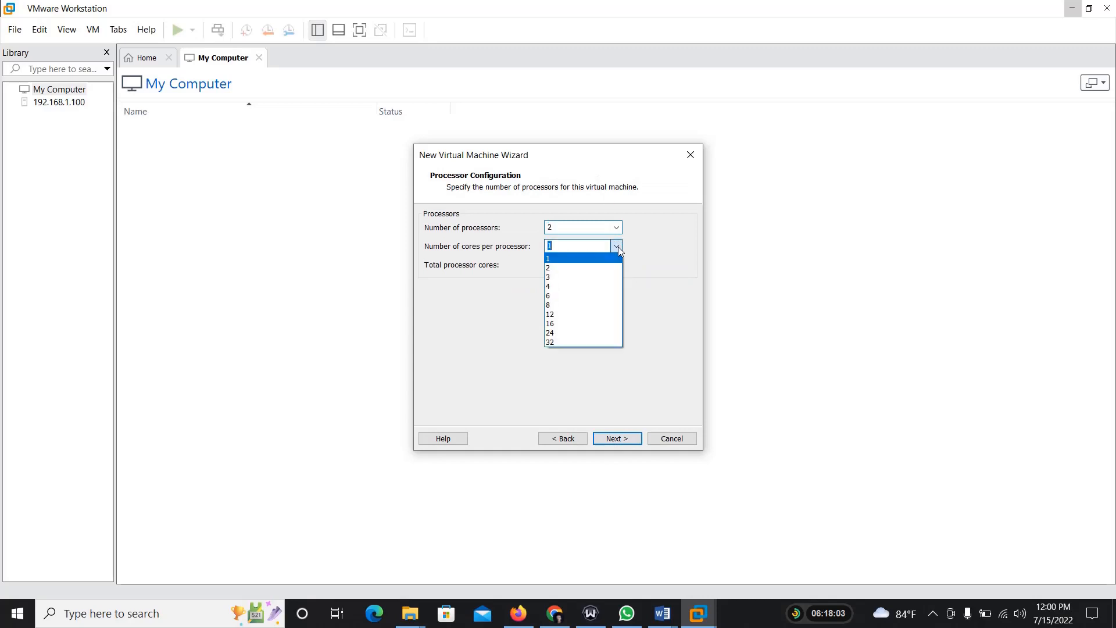
pyautogui.click(577, 267)
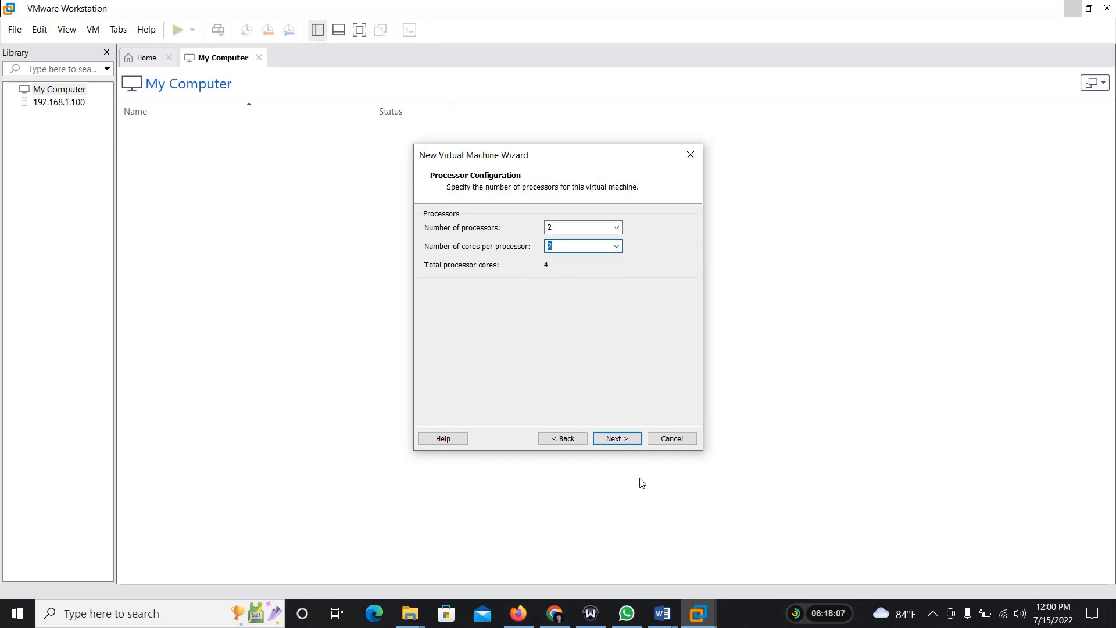
pyautogui.click(620, 440)
# Step: Raise the virtual machine's memory to about 11584 MB and accept it
pyautogui.moveTo(457, 294); pyautogui.dragTo(461, 279)
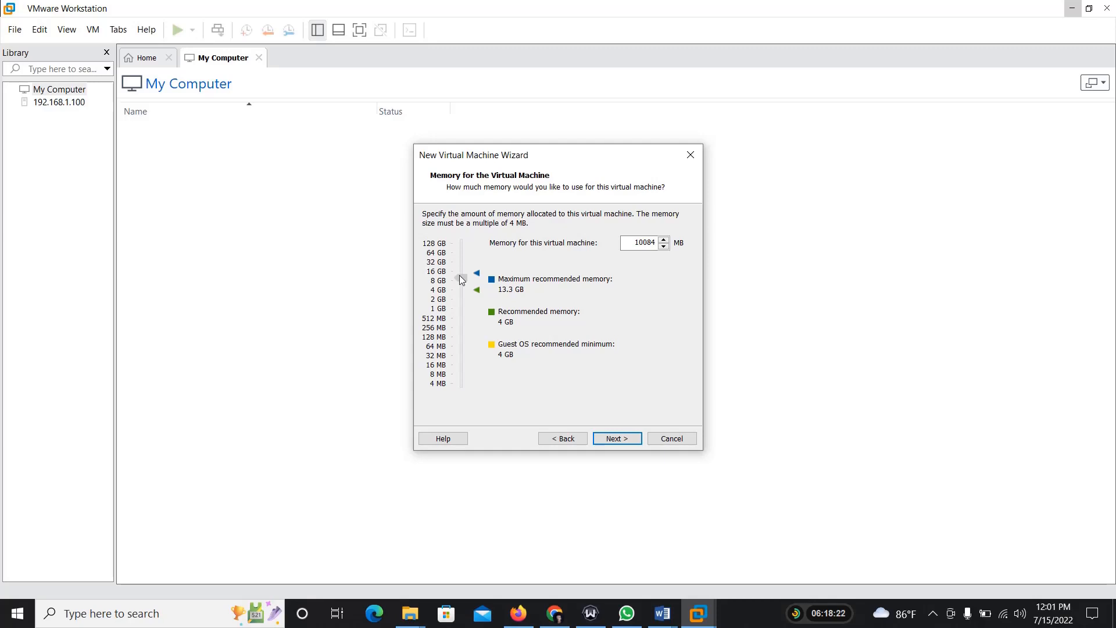
pyautogui.moveTo(459, 274); pyautogui.dragTo(459, 273)
pyautogui.click(616, 441)
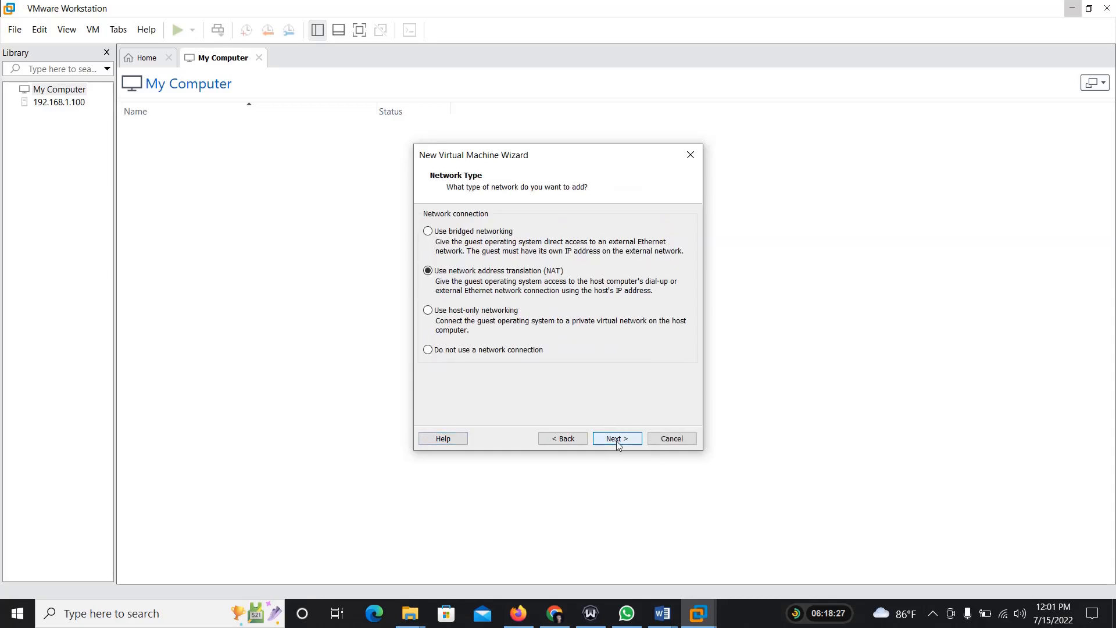
# Step: Choose bridged networking and keep the recommended Paravirtualized SCSI controller for the virtual machine
pyautogui.click(466, 231)
pyautogui.click(615, 438)
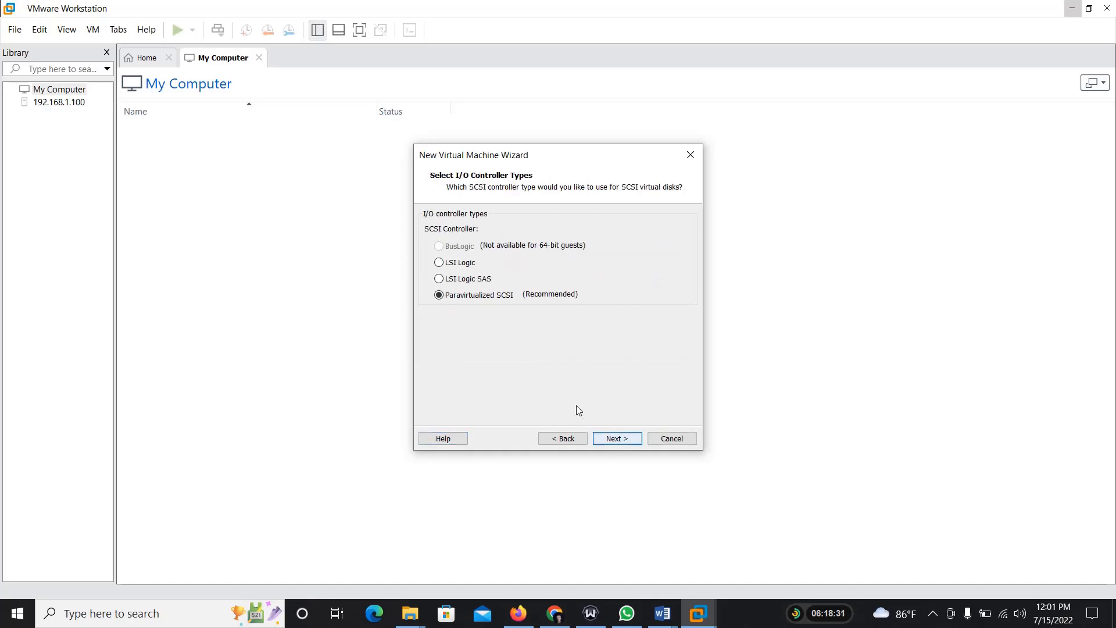
pyautogui.click(612, 439)
# Step: Create a new virtual disk with a maximum size of 25 GB, split into multiple files
pyautogui.click(610, 438)
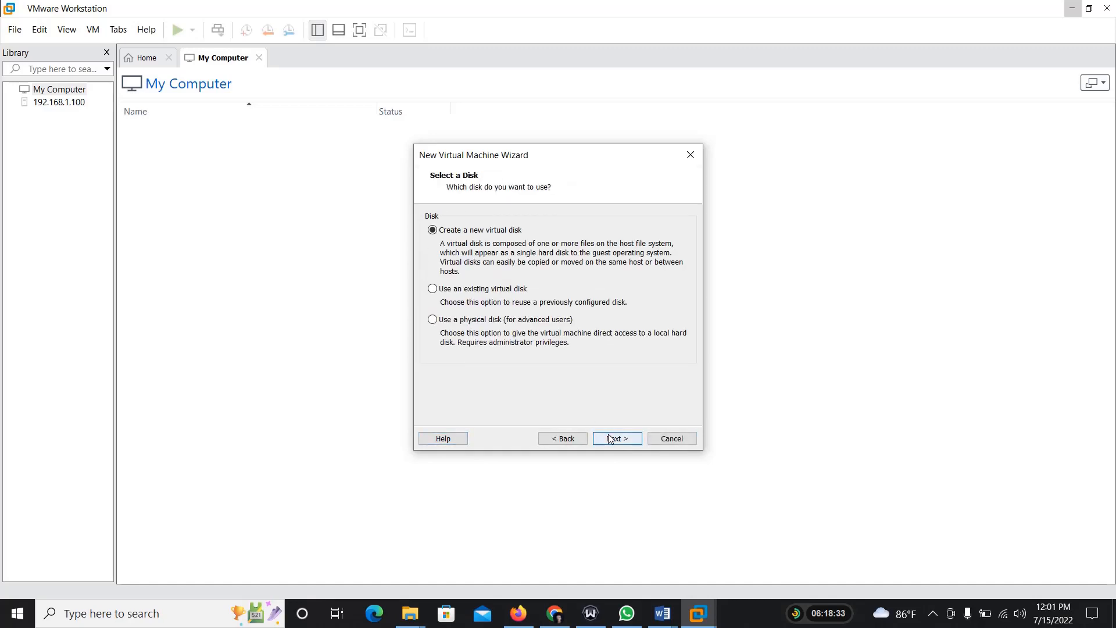
pyautogui.click(610, 438)
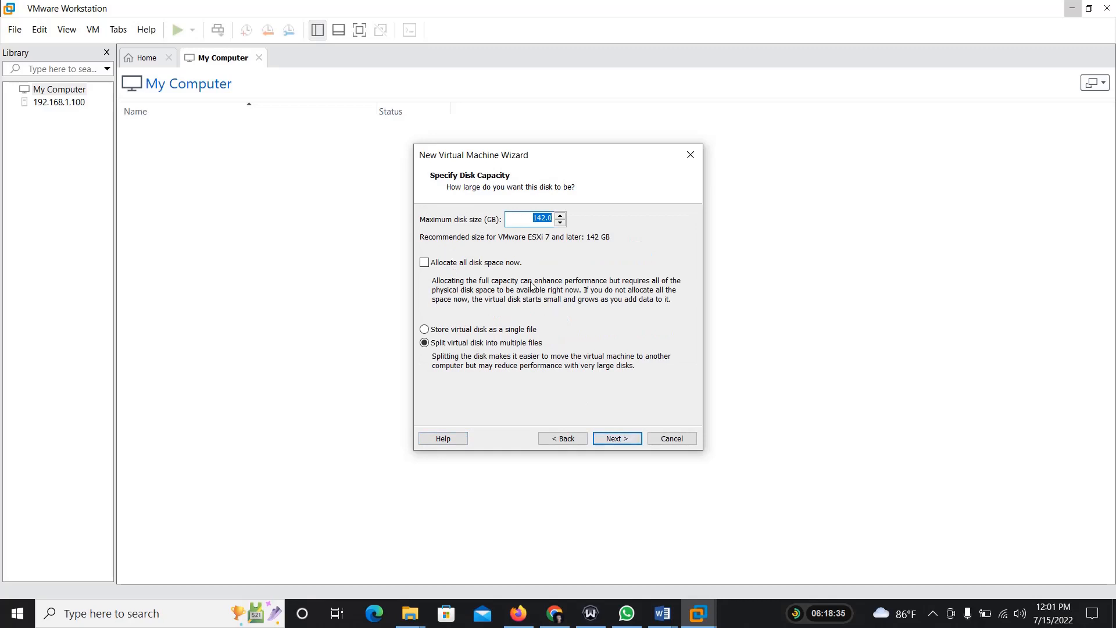
pyautogui.write('25')
pyautogui.doubleClick(544, 219)
pyautogui.click(618, 443)
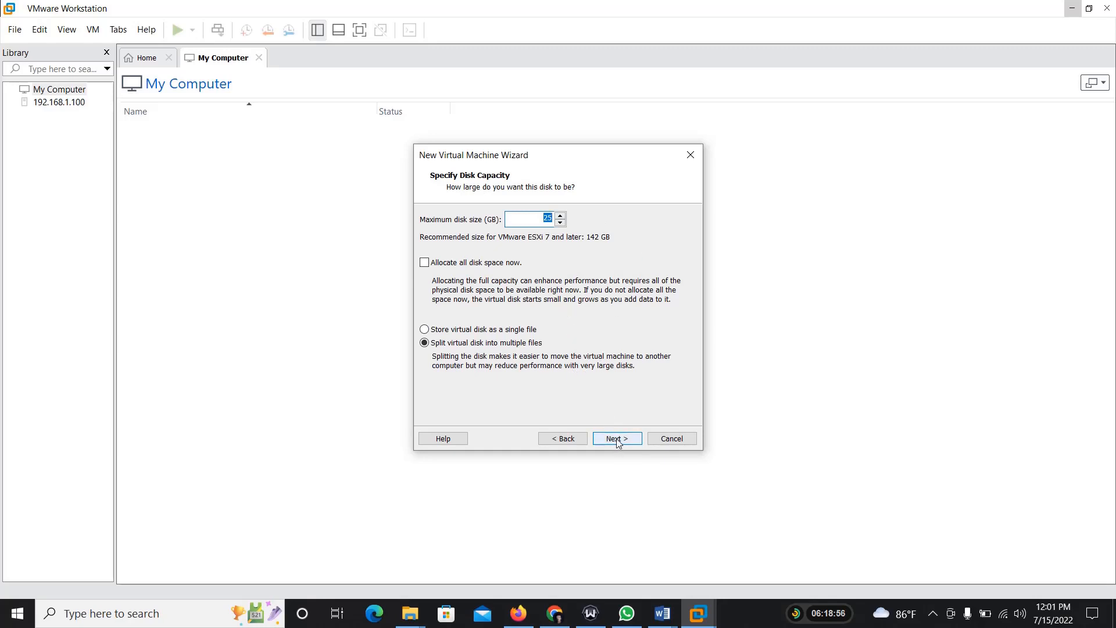
pyautogui.click(617, 441)
# Step: Save the virtual disk file "VMware ESXi 7" in D:\Application\ESXi 7 and finish creating the virtual machine, powering it on
pyautogui.click(660, 263)
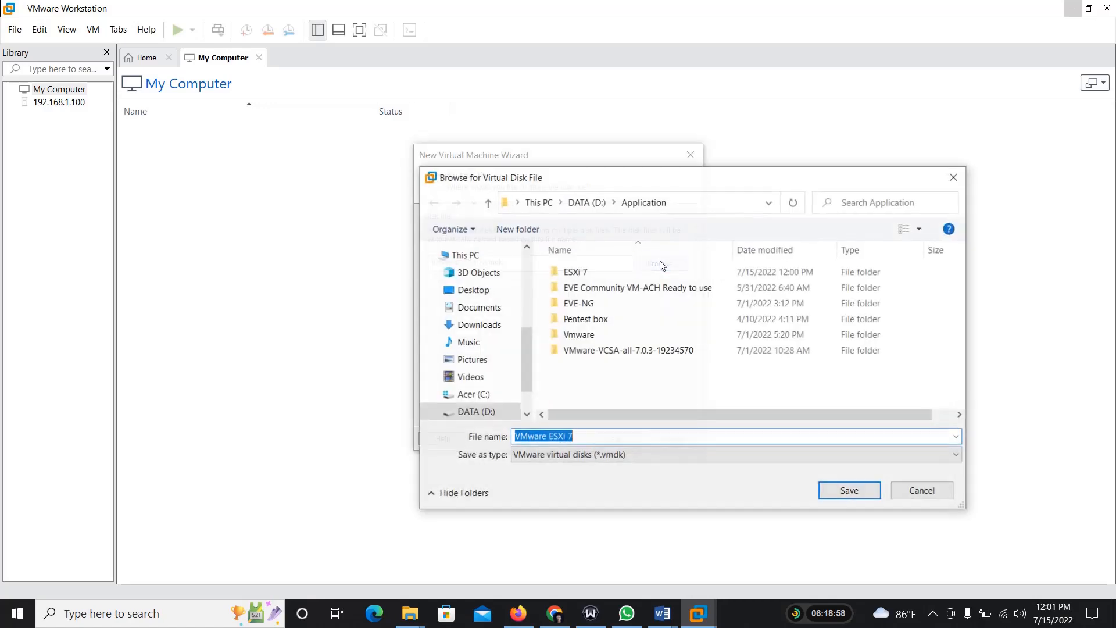
pyautogui.doubleClick(592, 273)
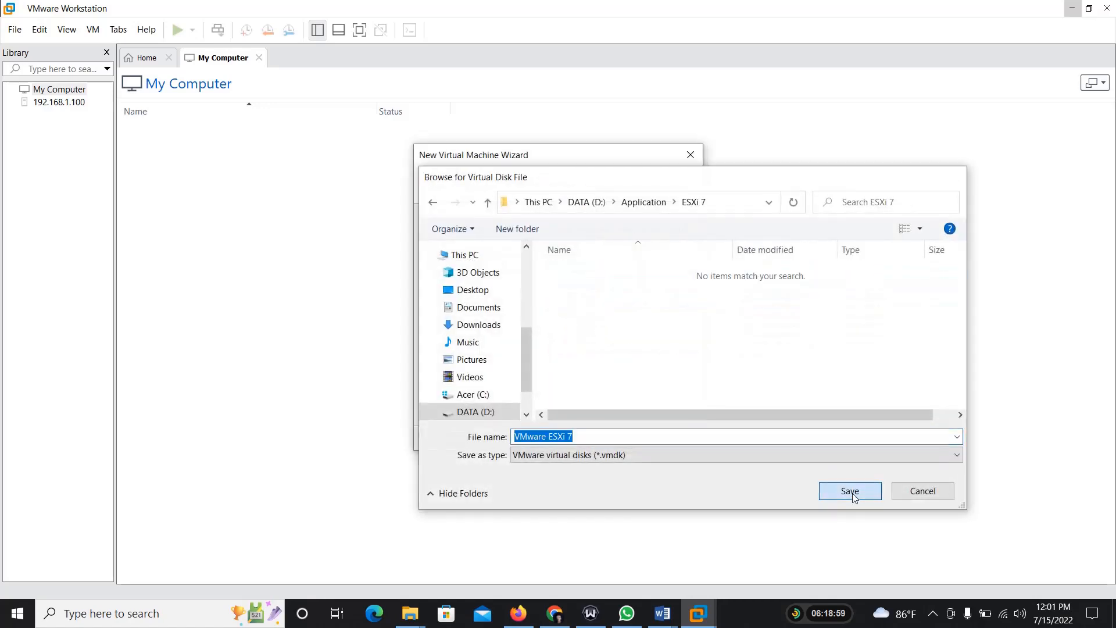
pyautogui.click(850, 491)
pyautogui.click(618, 438)
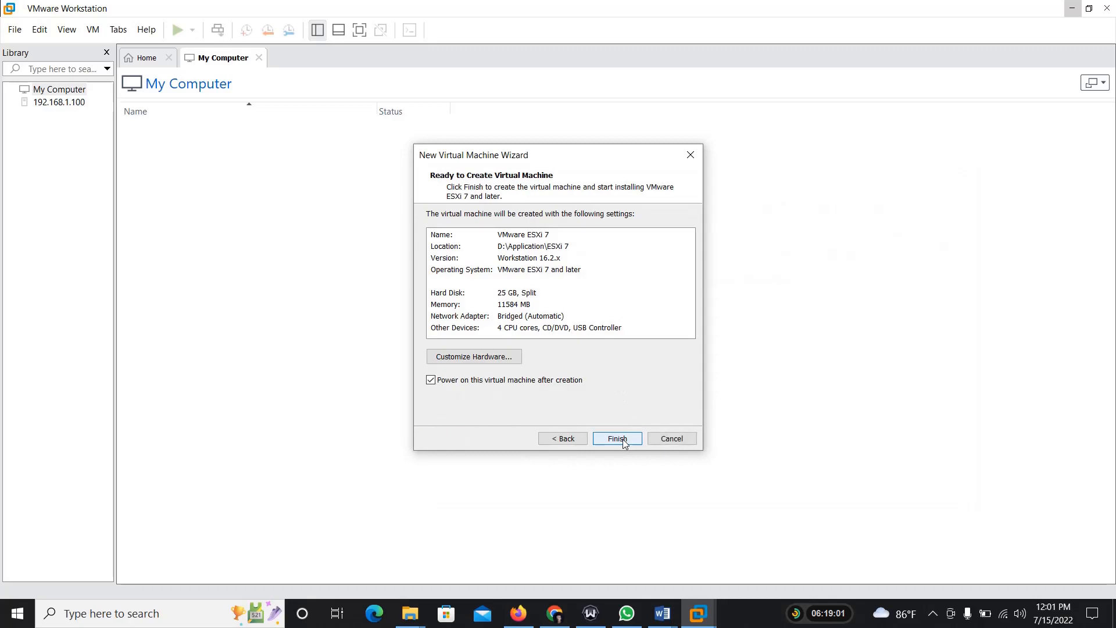
pyautogui.click(618, 440)
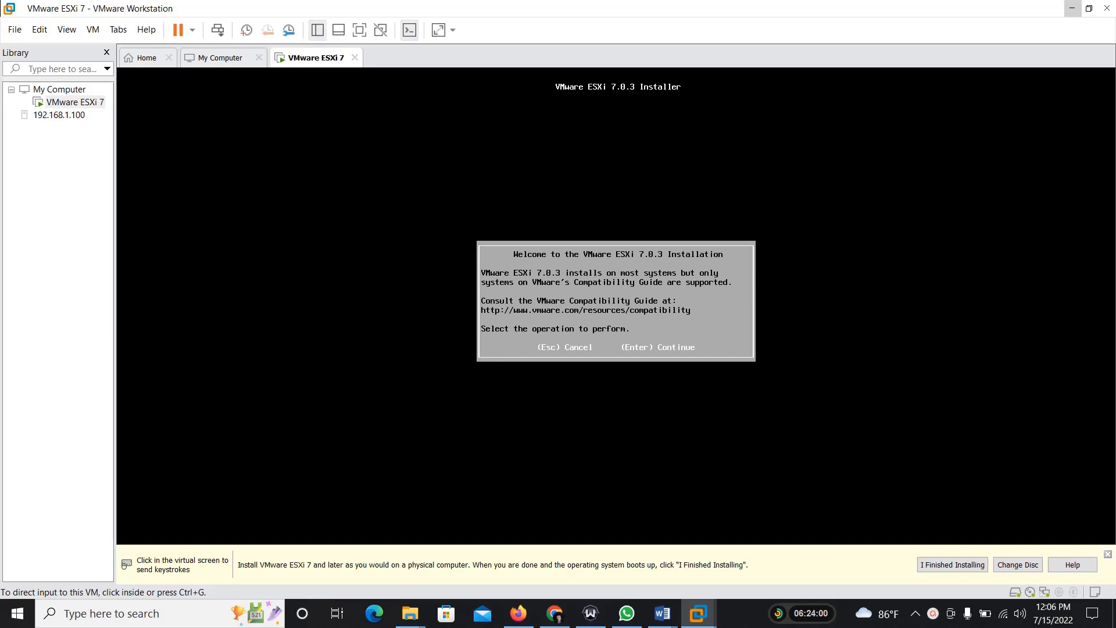
# Step: Accept the license agreement in the ESXi 7.0.3 installer and choose the local 25 GiB VMware virtual disk as the install target
pyautogui.hotkey('ctrl', 'g')
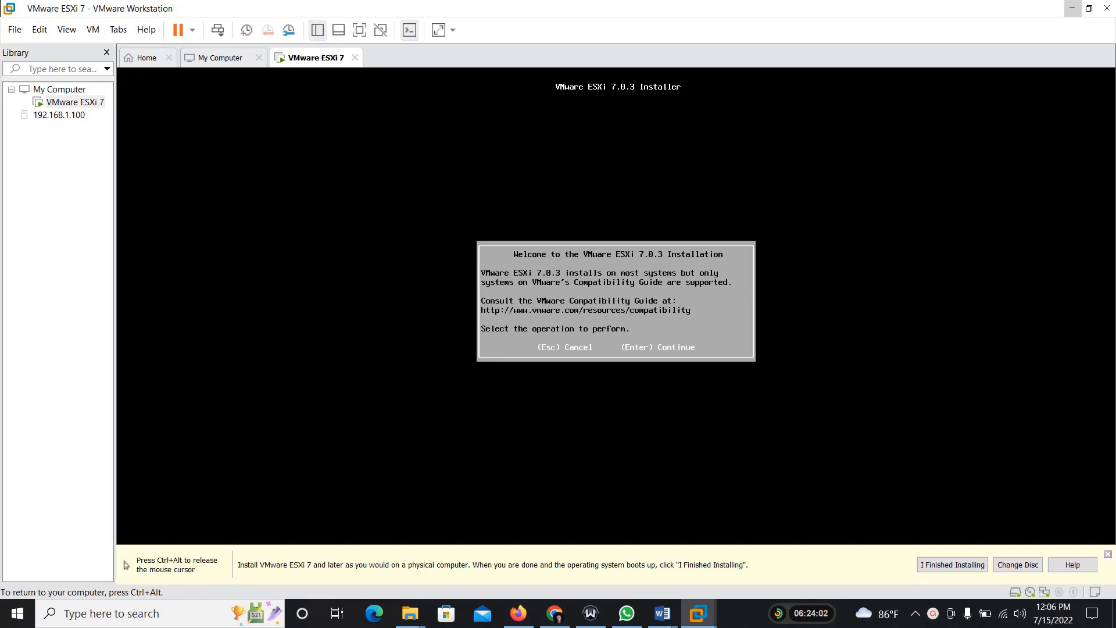
pyautogui.press('Return')
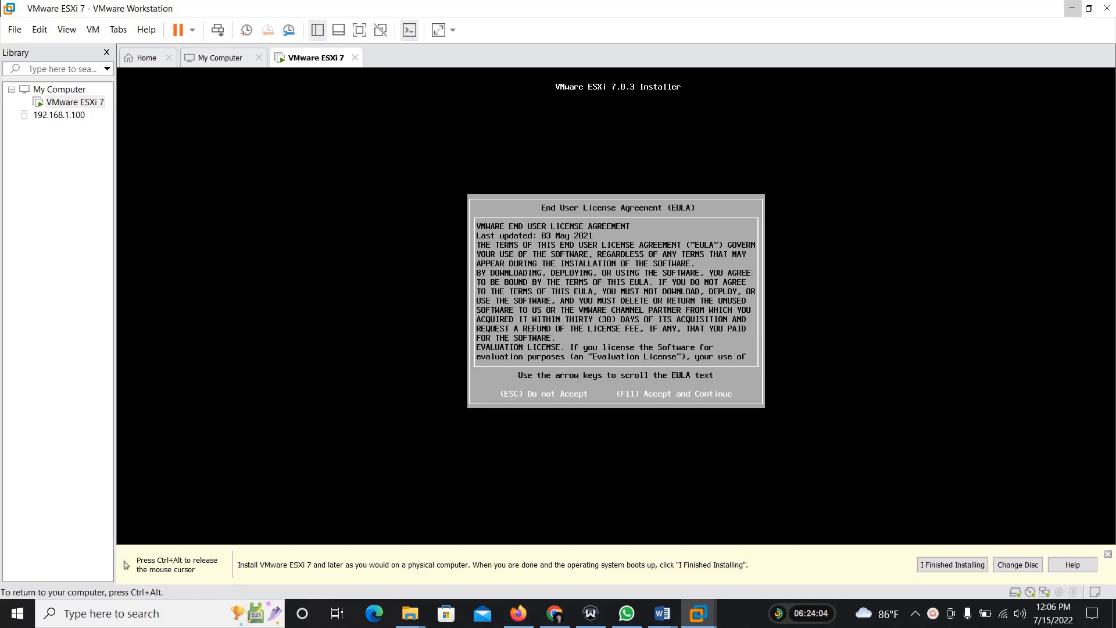
pyautogui.press('F11')
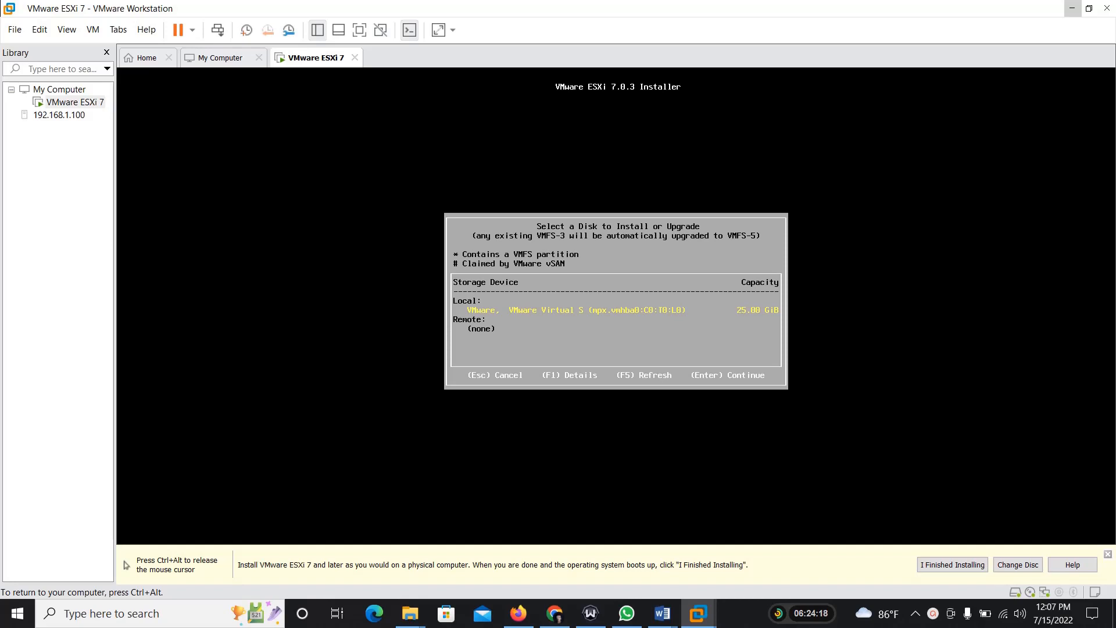
pyautogui.press('Return')
pyautogui.press('Return')
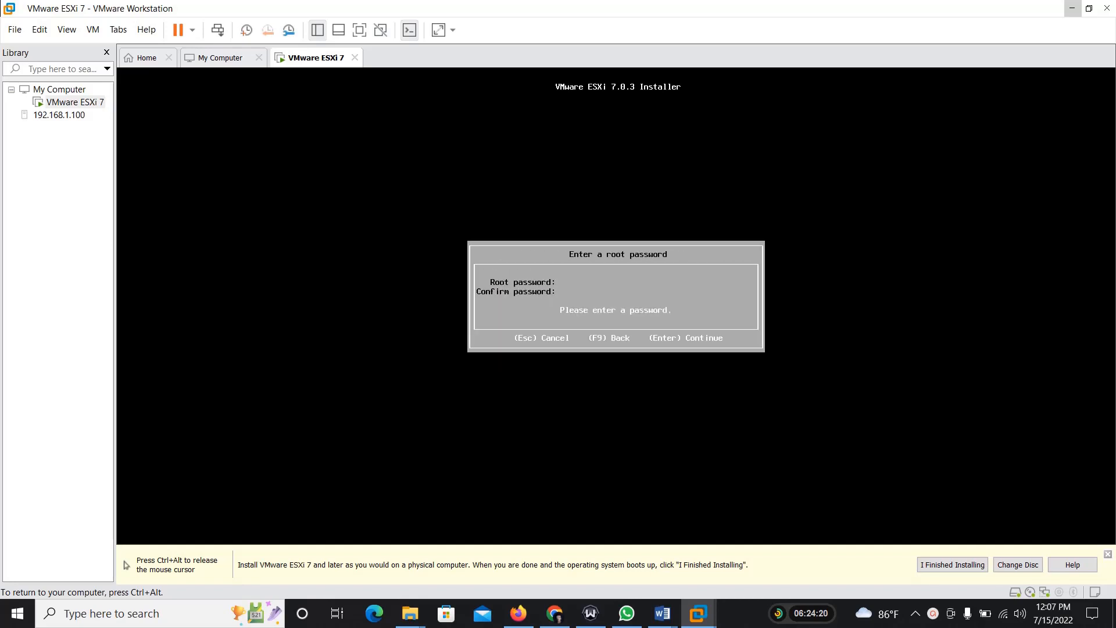
# Step: Enter and confirm the root password for the ESXi host, and continue the installation
pyautogui.write('*****')
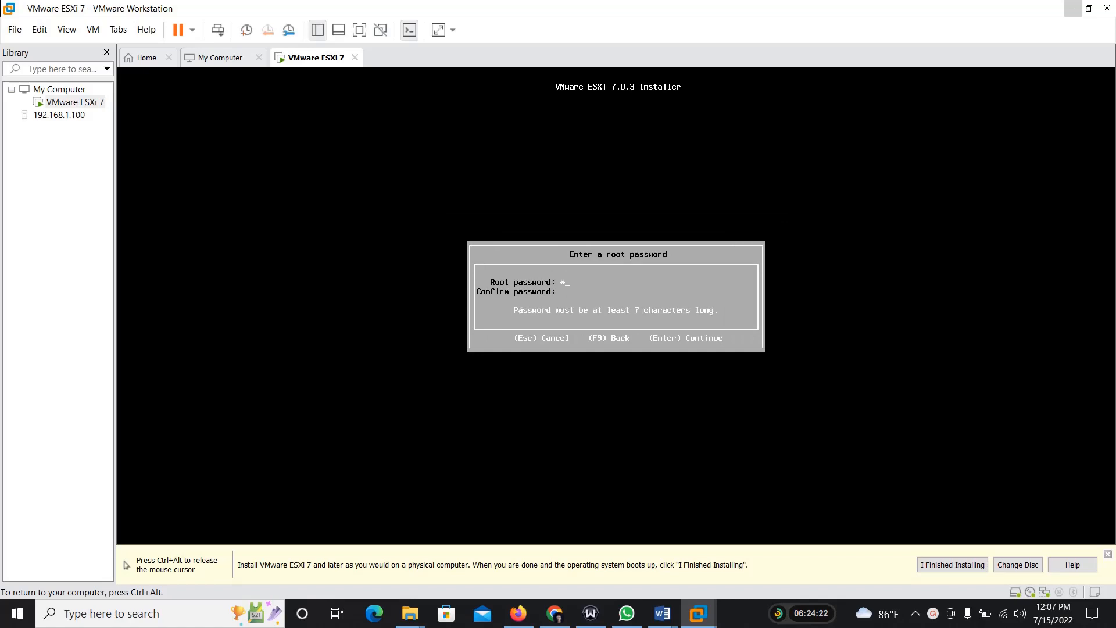
pyautogui.write('*****')
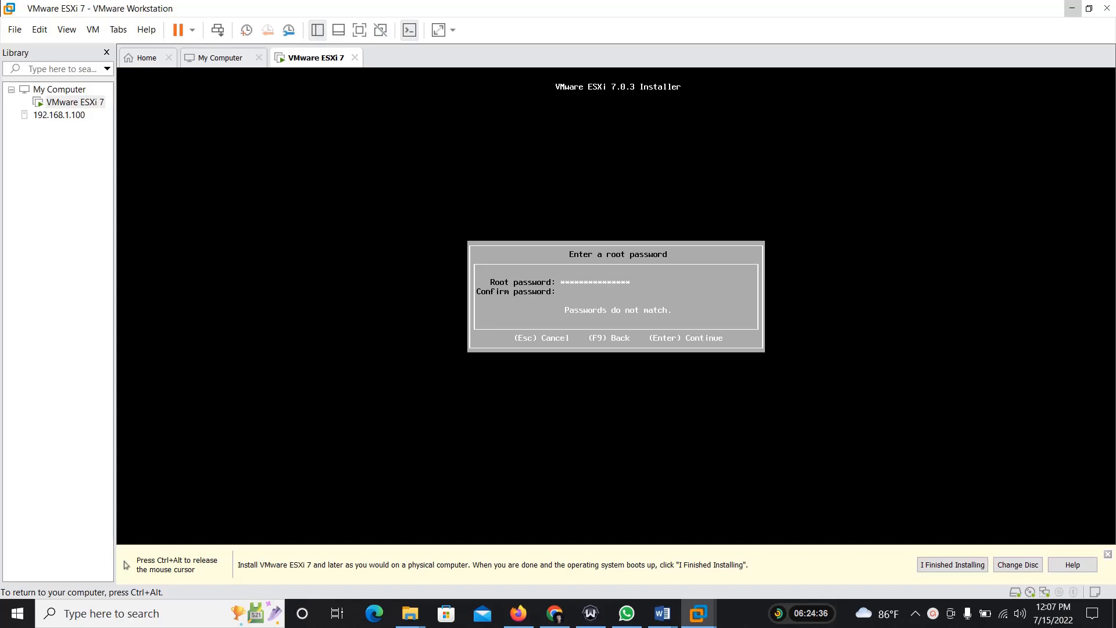
pyautogui.write('**************')
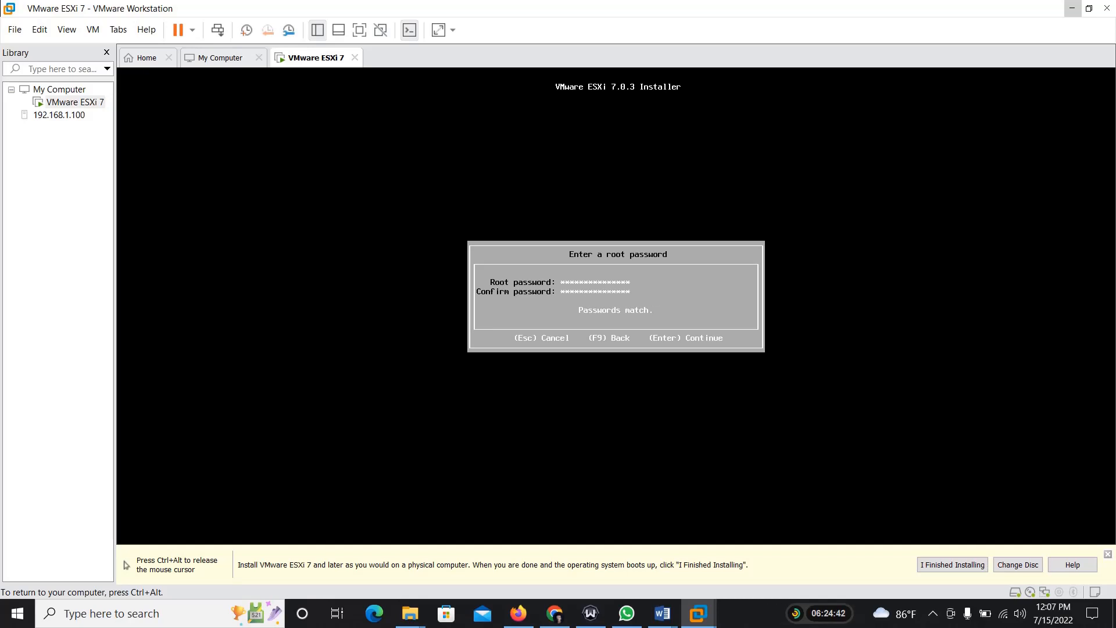
pyautogui.press('Return')
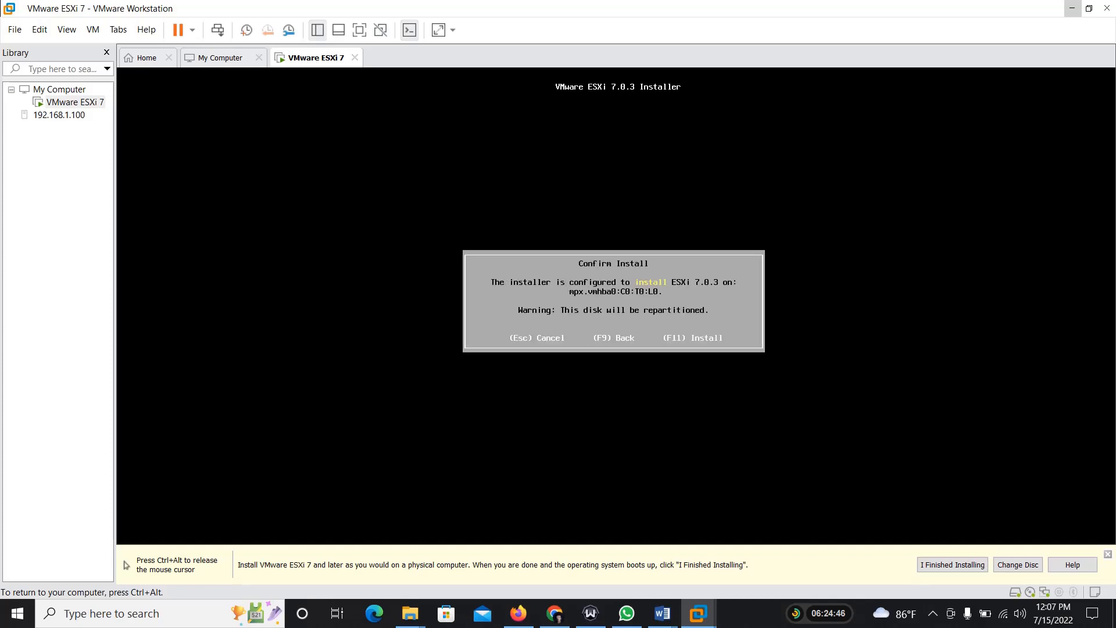
# Step: Install ESXi 7.0.3 on the selected disk and reboot the server once installation completes
pyautogui.press('F11')
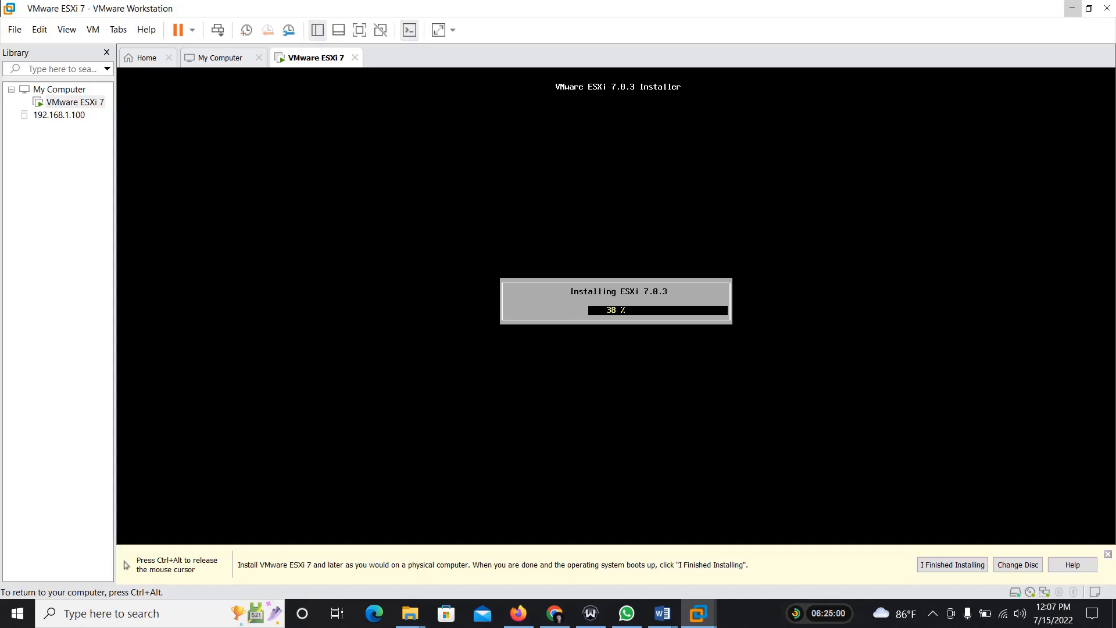
pyautogui.hotkey('ctrl', 'alt')
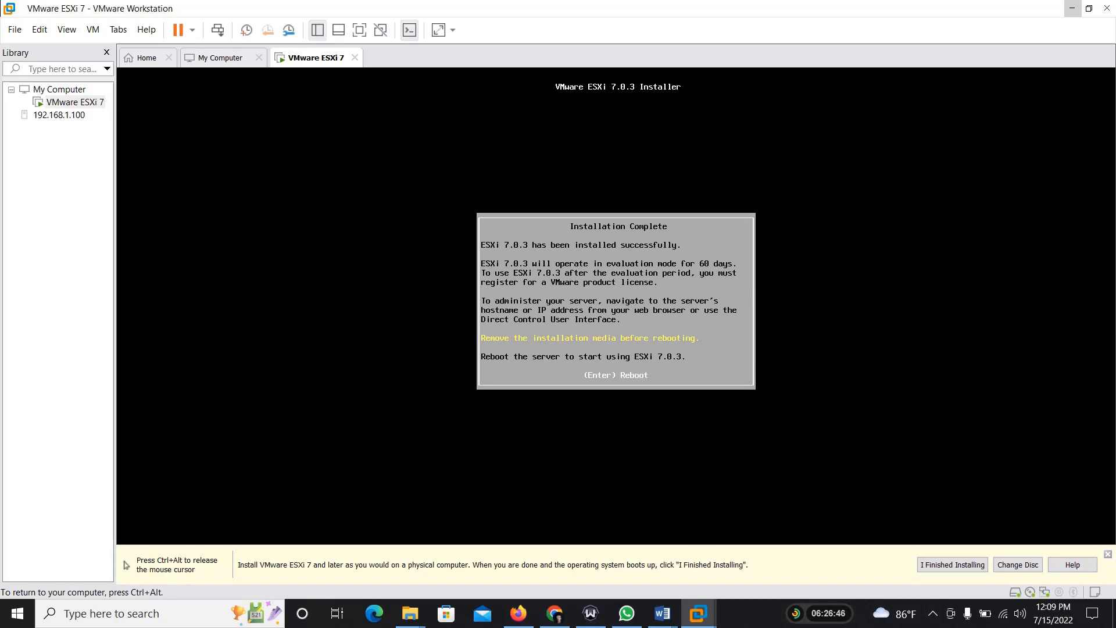
pyautogui.press('Return')
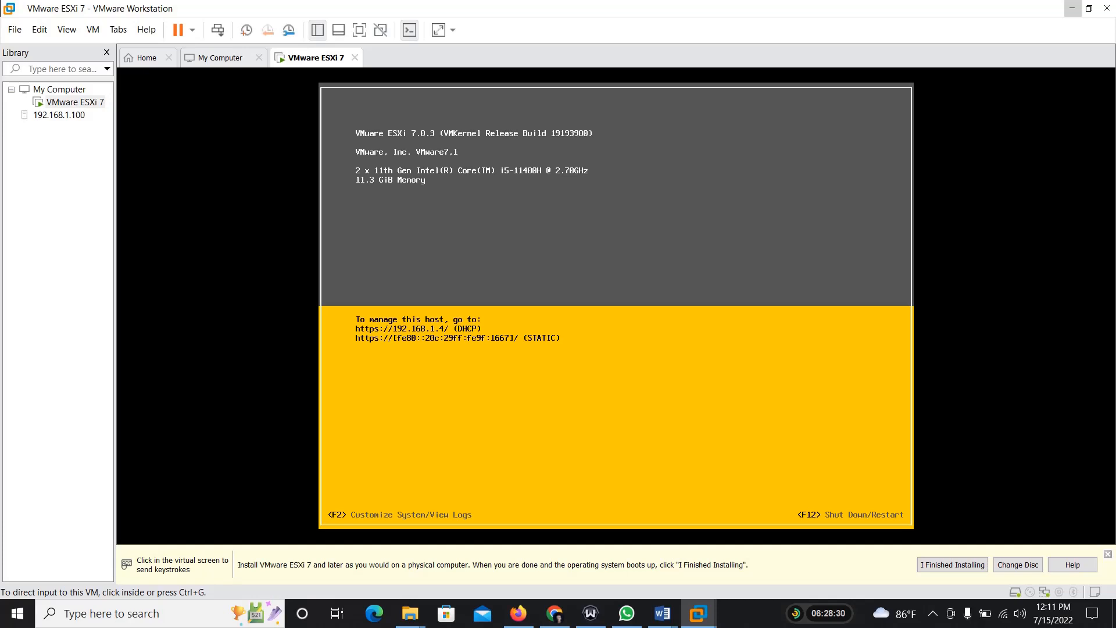
# Step: Switch to Firefox, open 192.168.1.4 in a new tab, and proceed past the security risk warning to the ESXi login page
pyautogui.click(519, 613)
pyautogui.click(973, 16)
pyautogui.write('192.16')
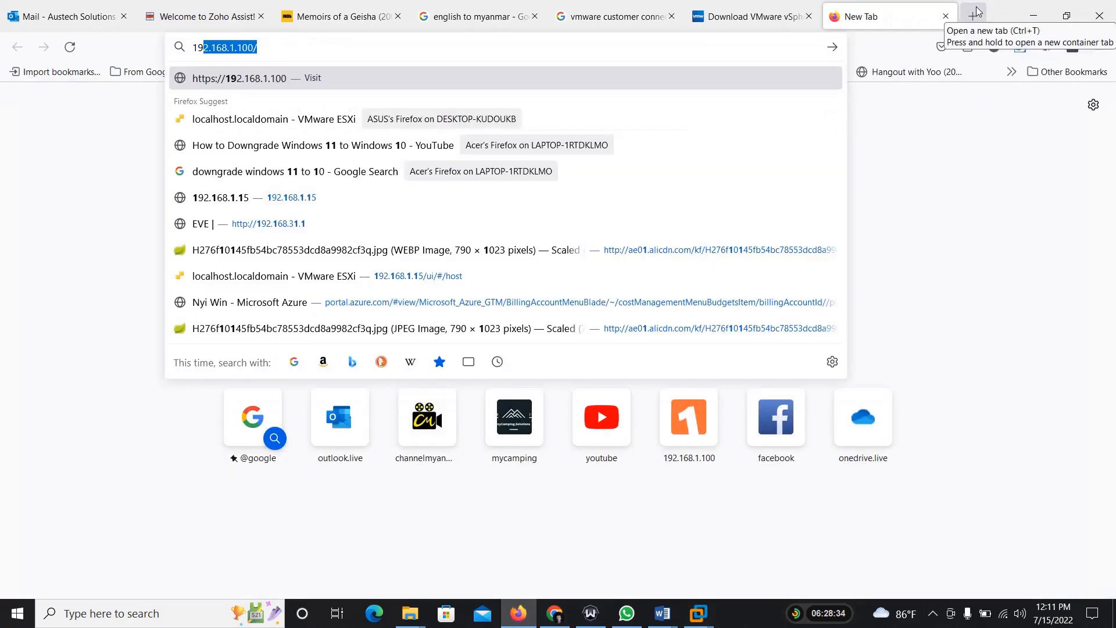
pyautogui.write('8.1.4')
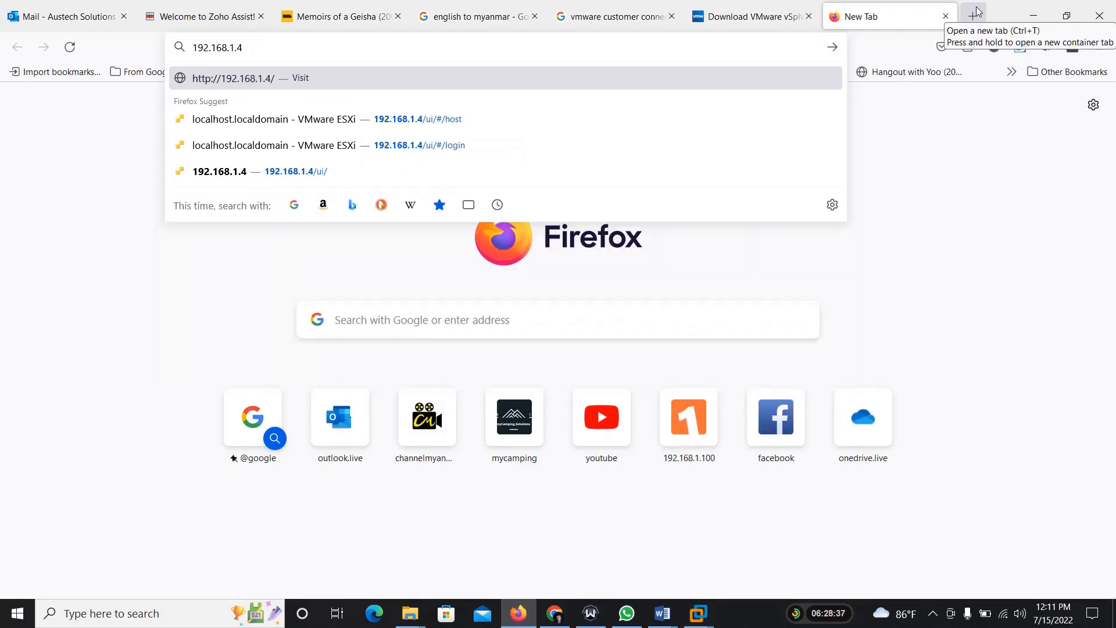
pyautogui.press('Return')
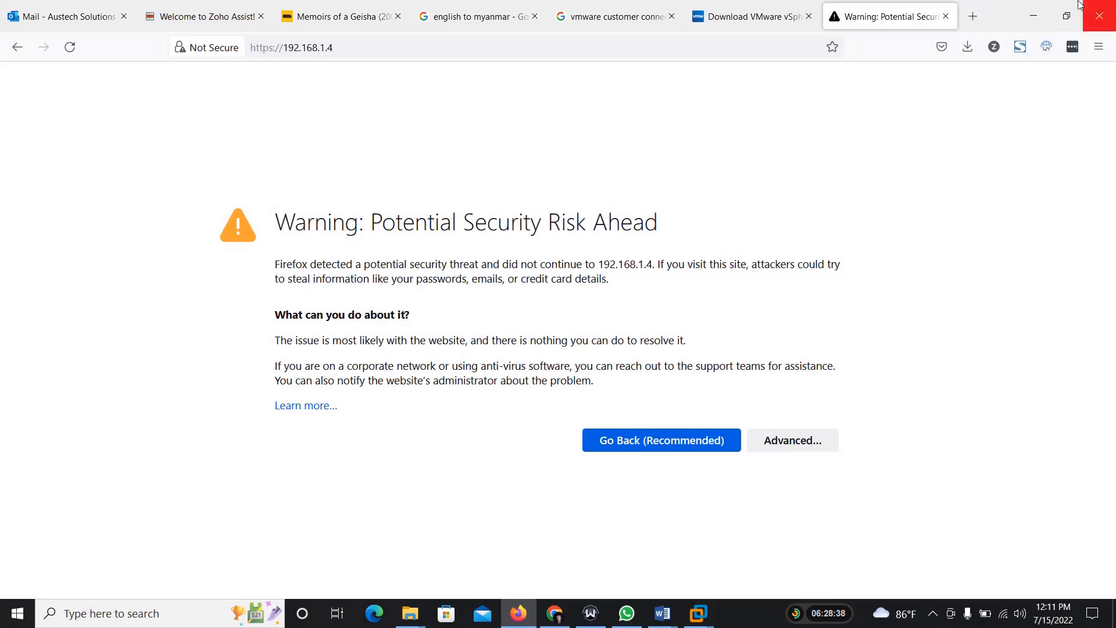
pyautogui.click(787, 440)
pyautogui.click(747, 542)
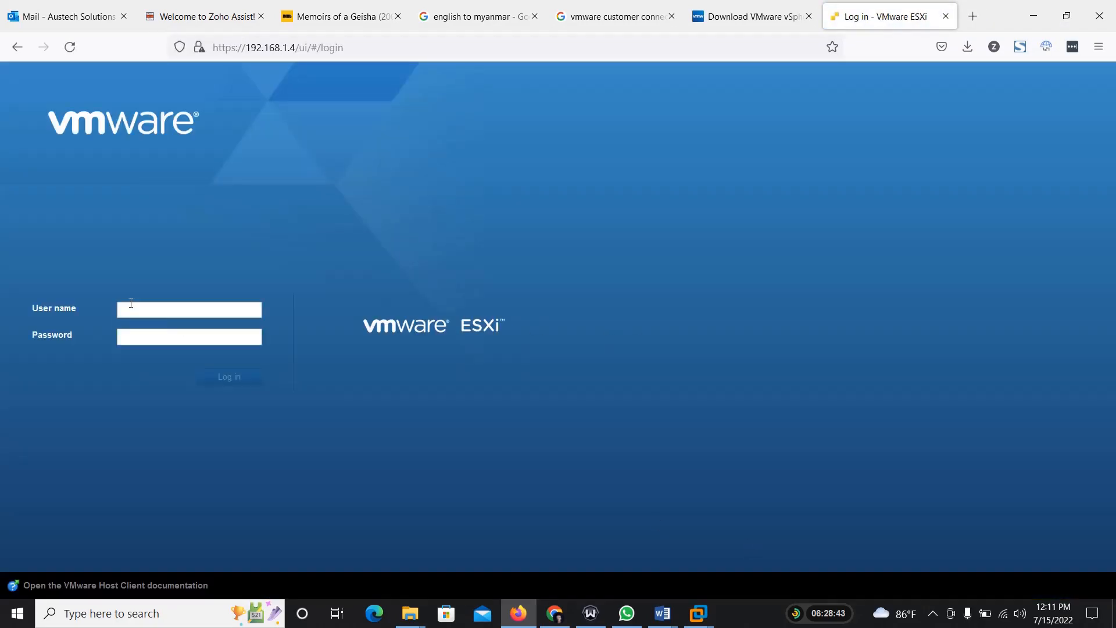
# Step: Log in to the ESXi host client as root with the account password, and accept the Customer Experience Improvement Program notice
pyautogui.click(134, 308)
pyautogui.write('roo')
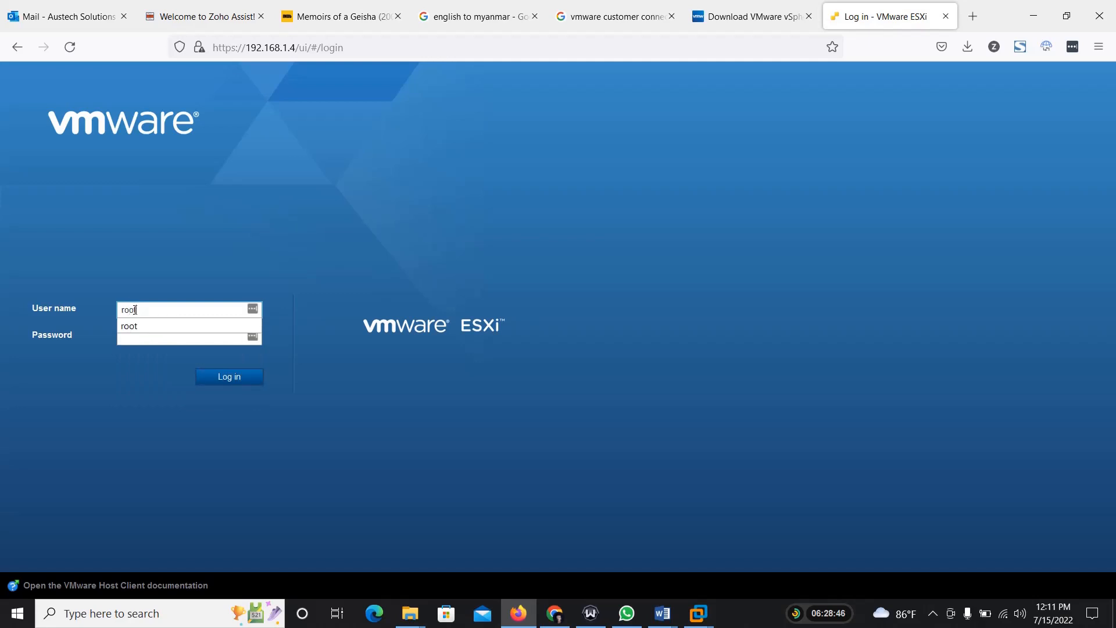
pyautogui.press('Tab')
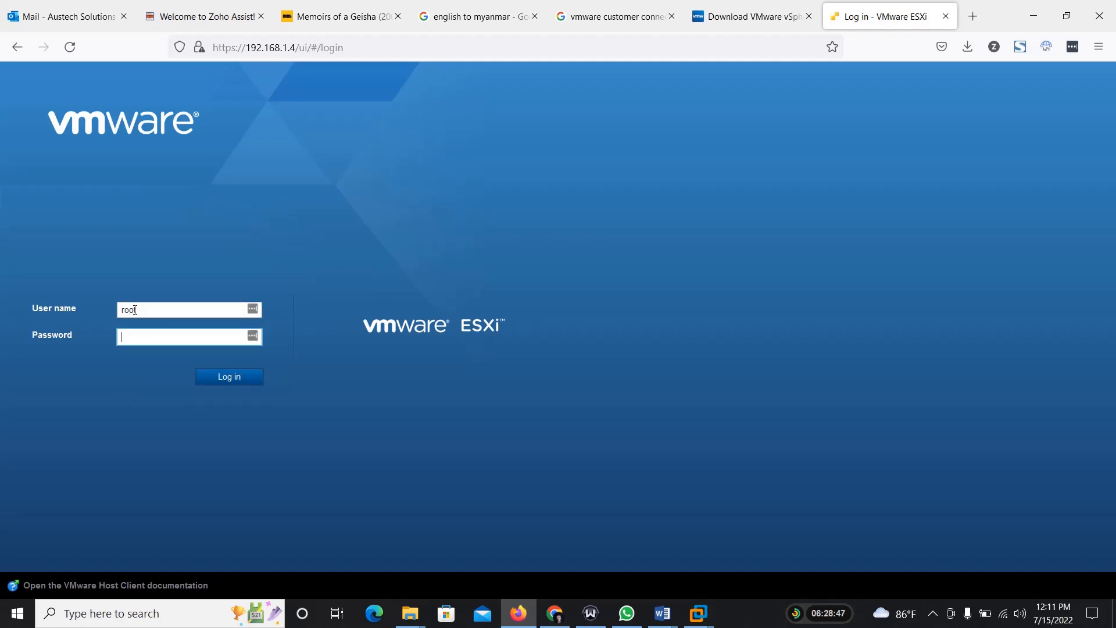
pyautogui.write('•••••••••••••')
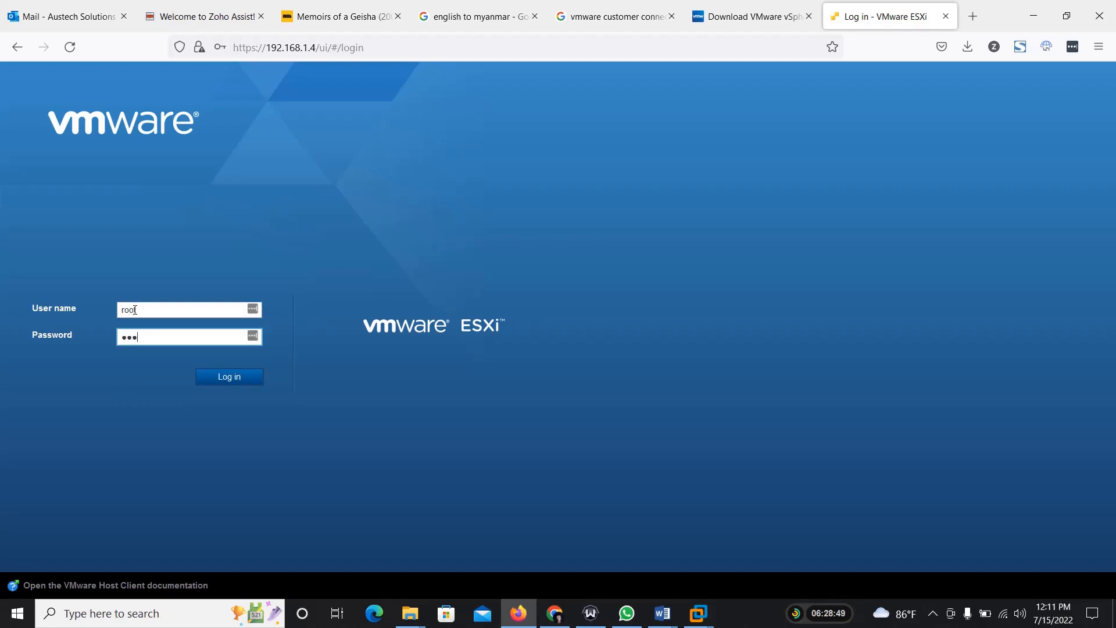
pyautogui.write('•')
pyautogui.press('Return')
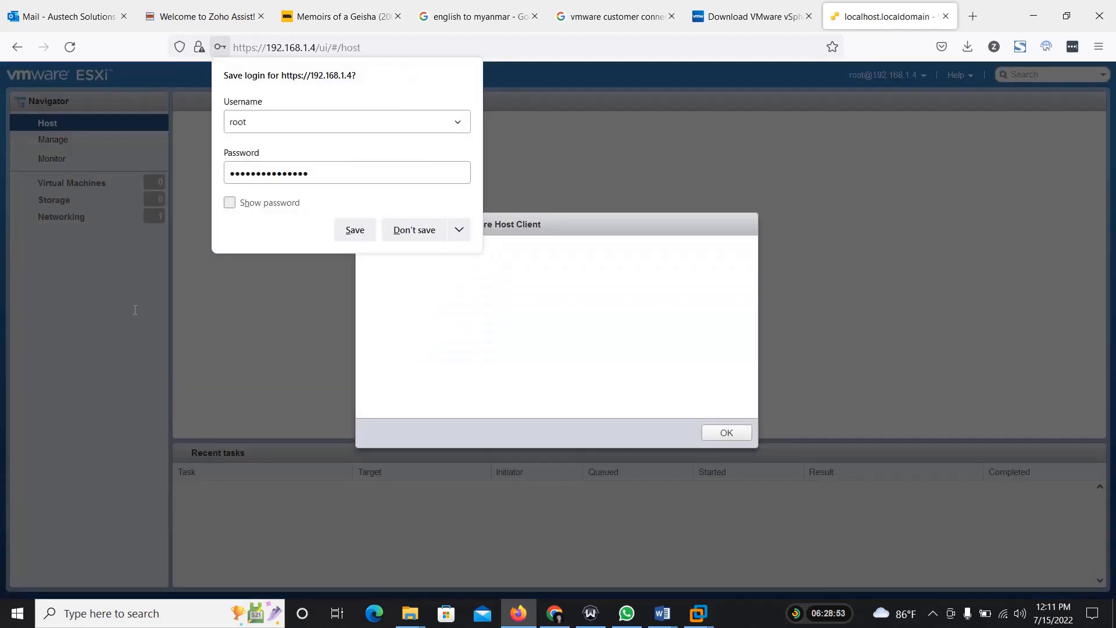
pyautogui.click(653, 173)
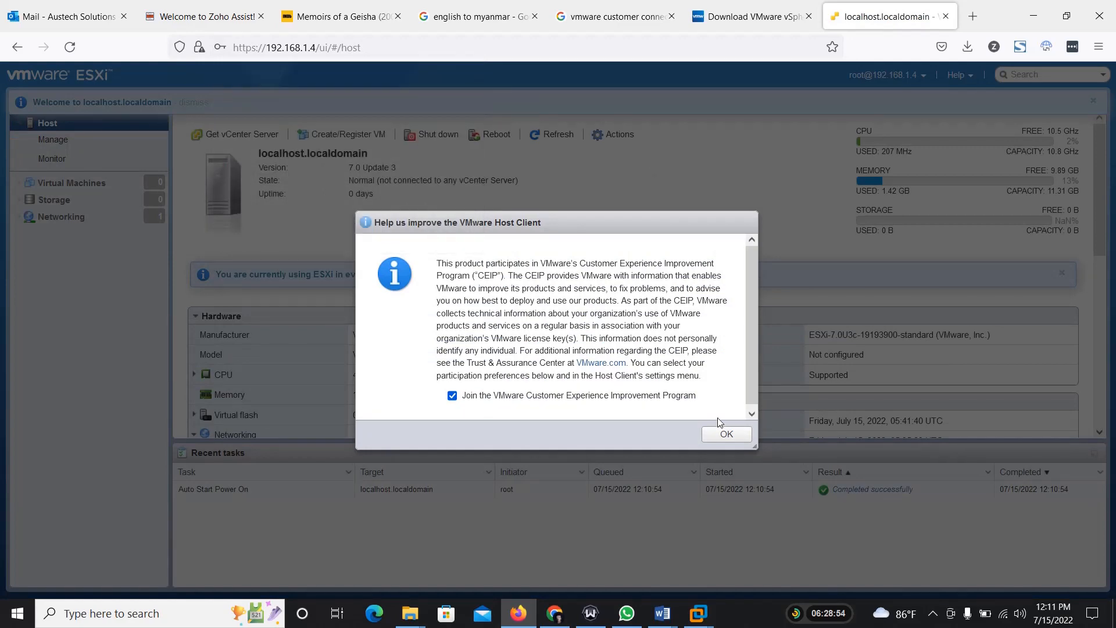
pyautogui.click(726, 432)
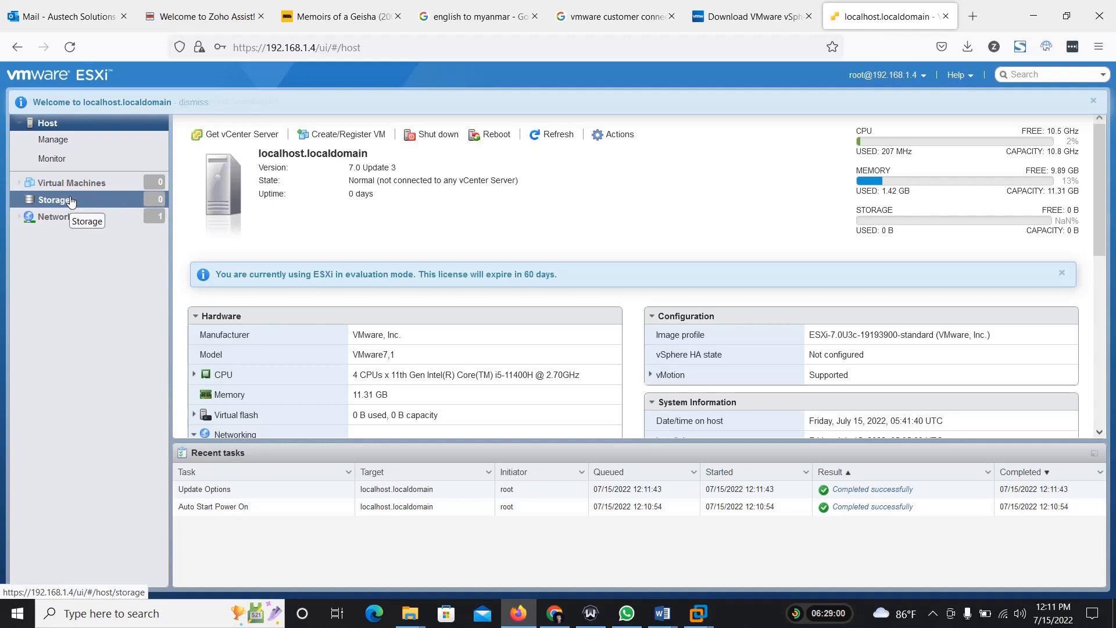
# Step: Switch to VMware Workstation and log in to the ESXi console's system customization as root with the account password
pyautogui.click(1033, 16)
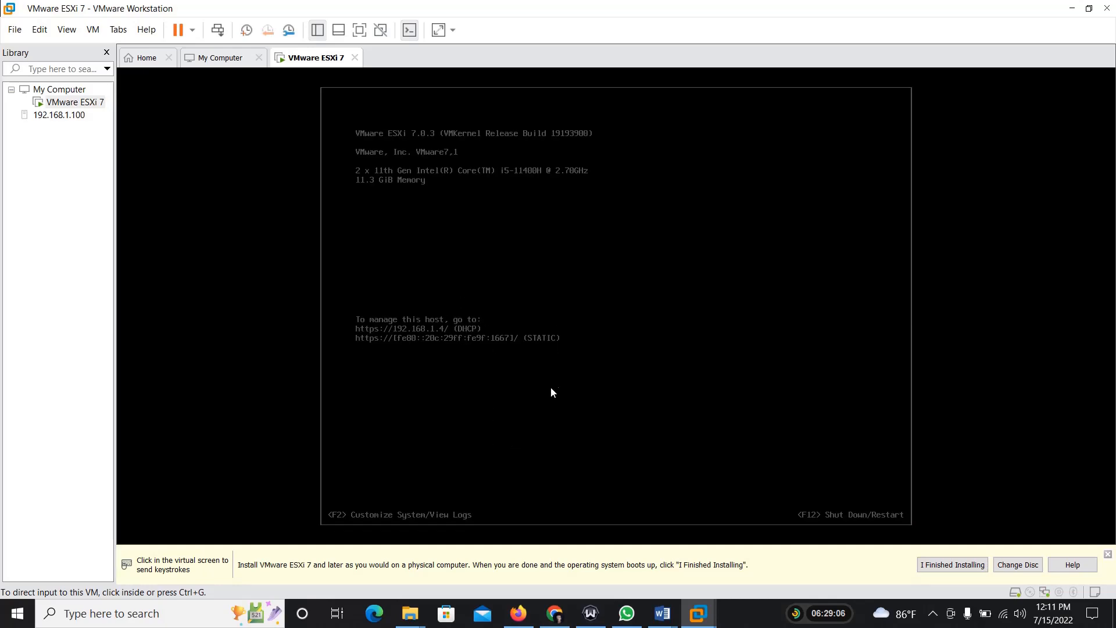
pyautogui.click(519, 613)
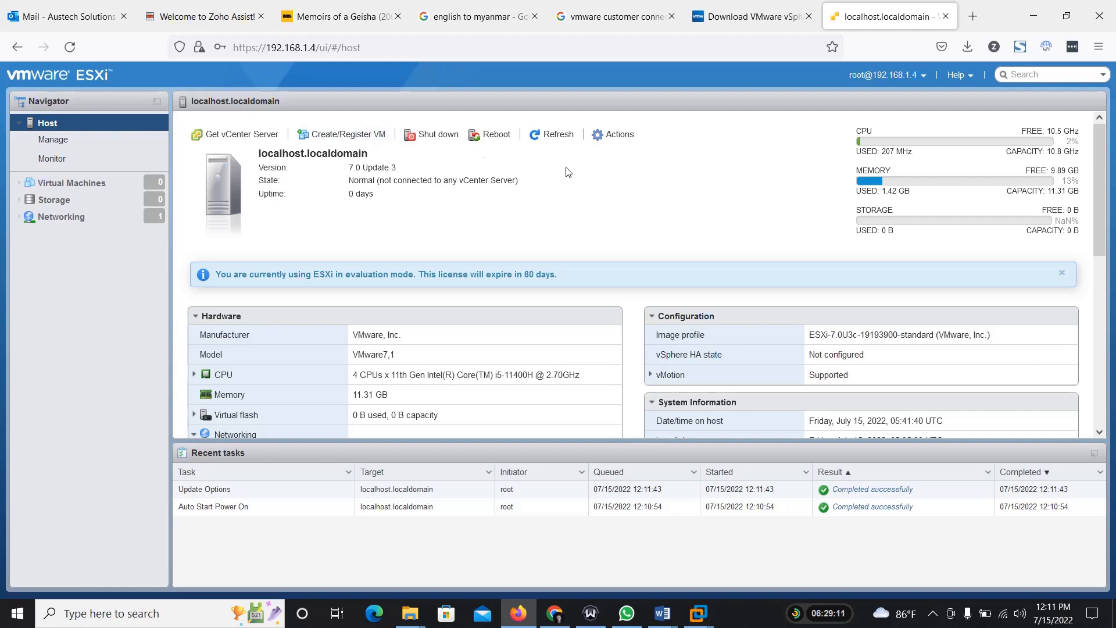
pyautogui.click(1033, 16)
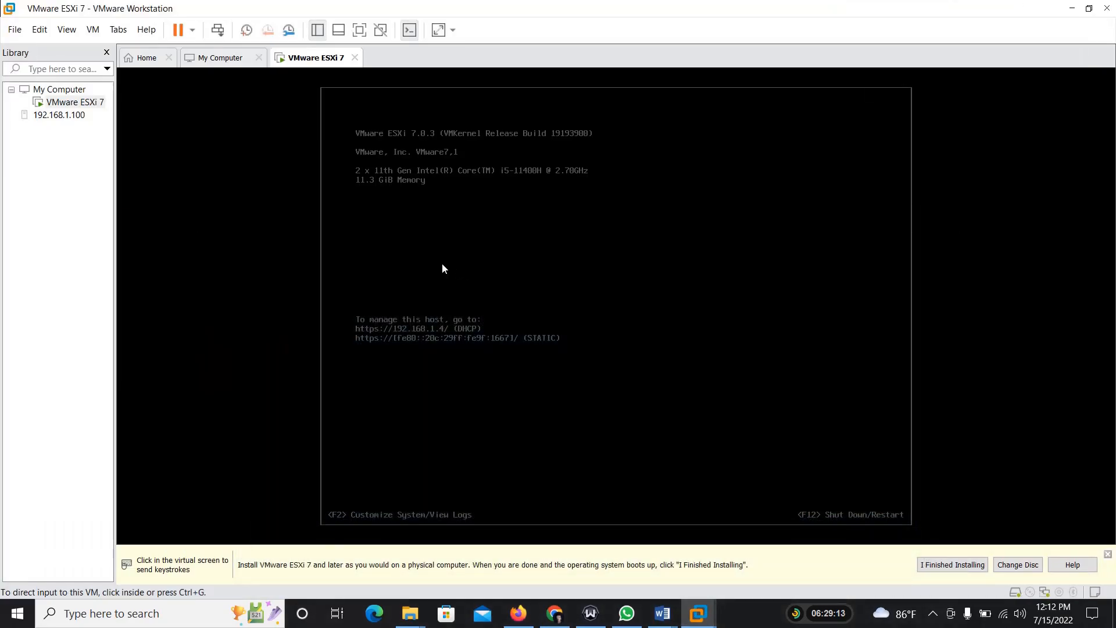
pyautogui.click(463, 336)
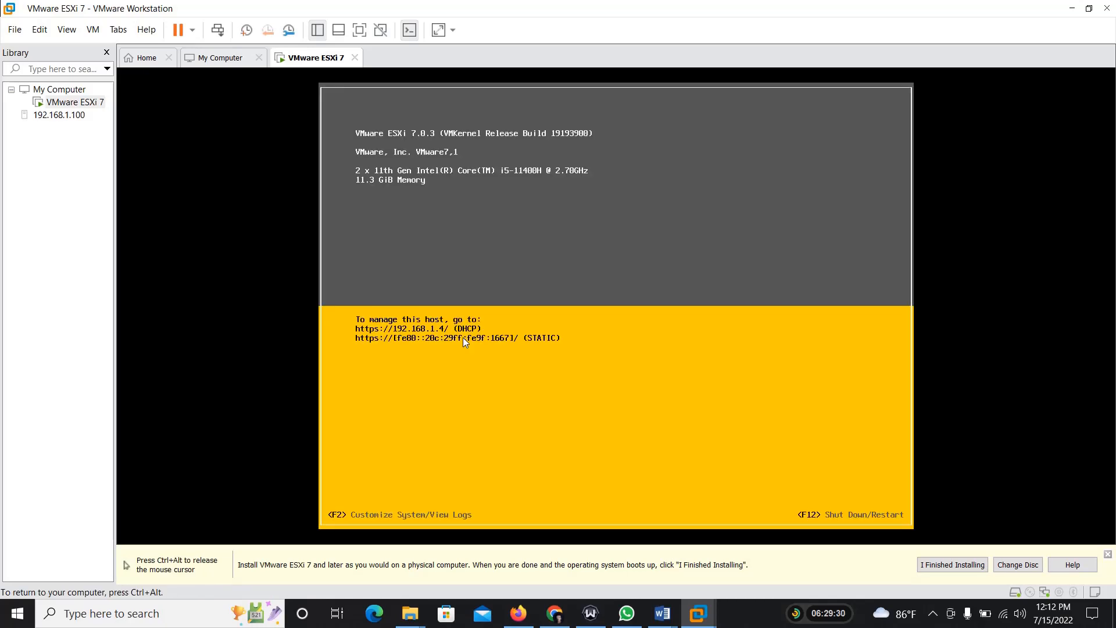
pyautogui.press('F2')
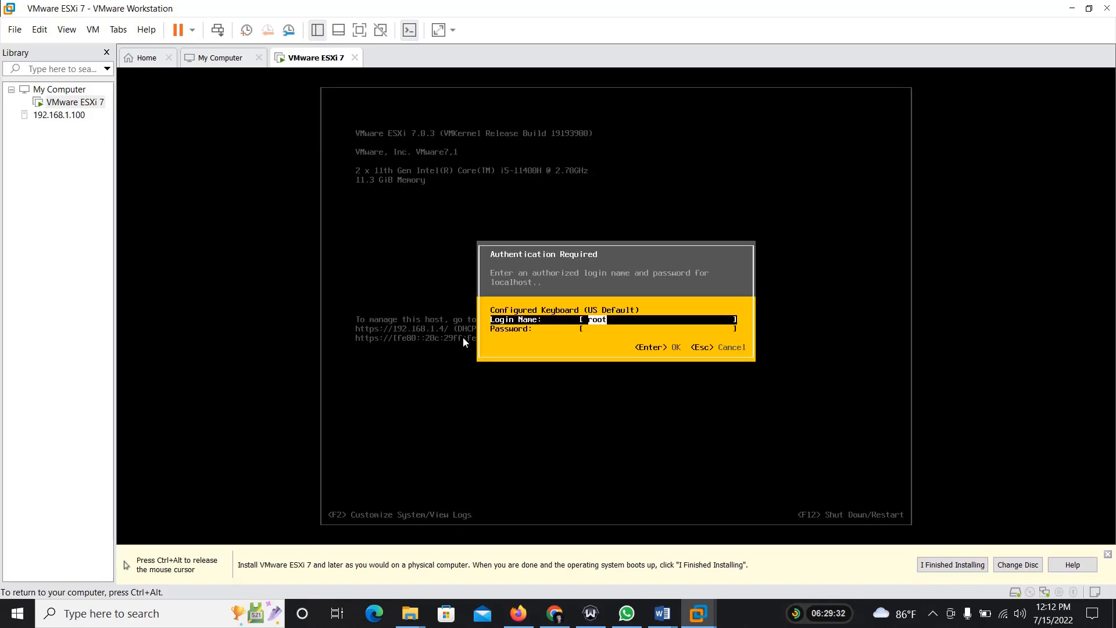
pyautogui.press('Tab')
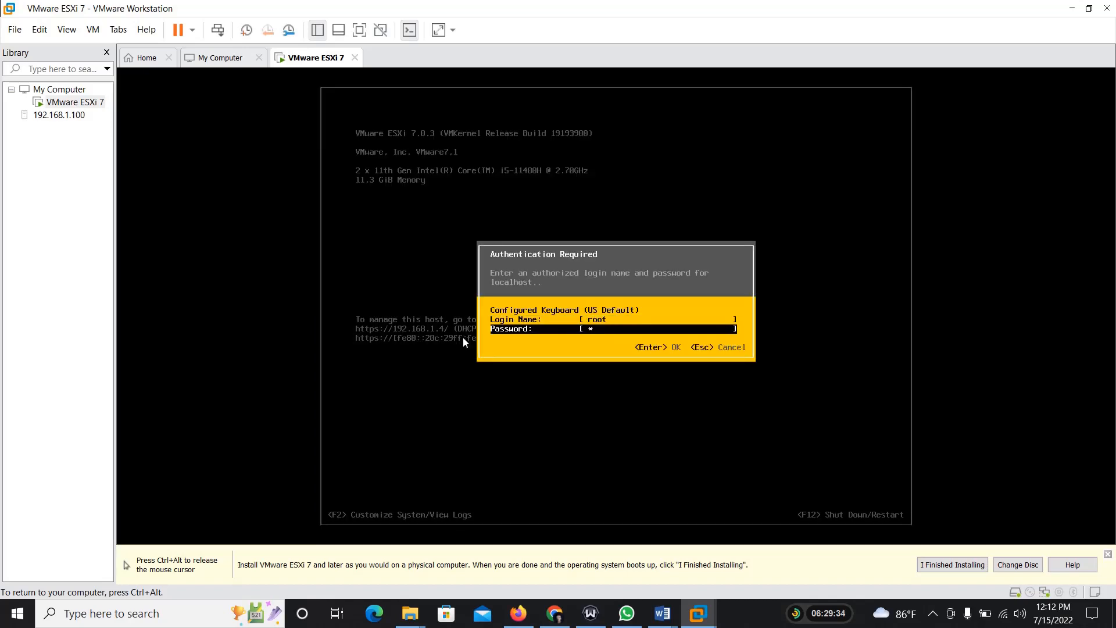
pyautogui.write('*************')
pyautogui.press('Return')
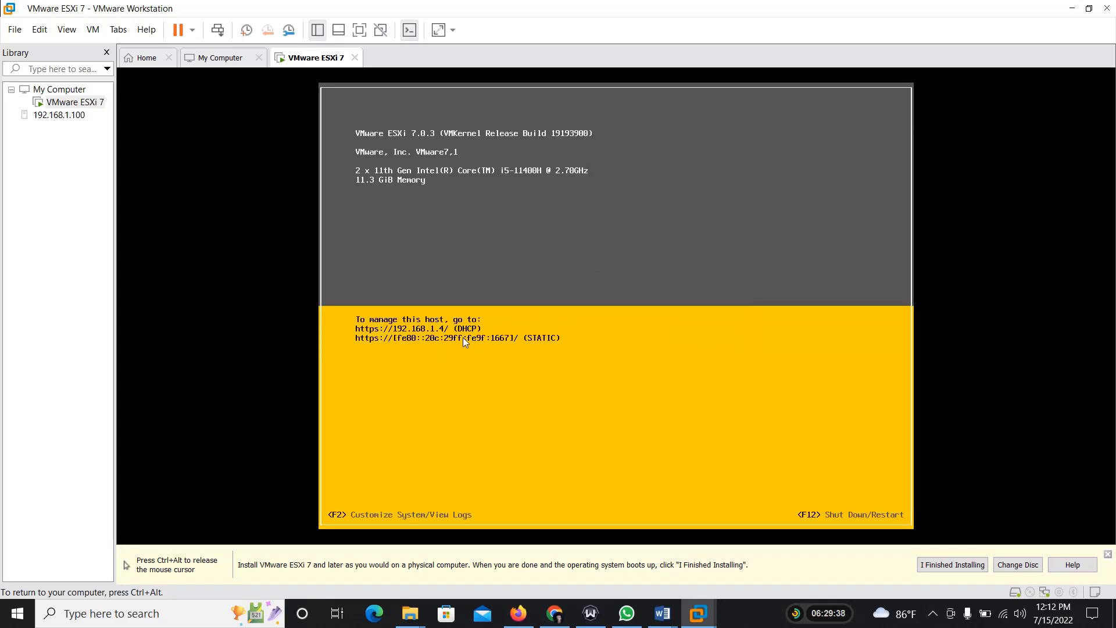
# Step: Set a static IPv4 address of 192.168.1.15 in the management network's IPv4 configuration
pyautogui.press('Down')
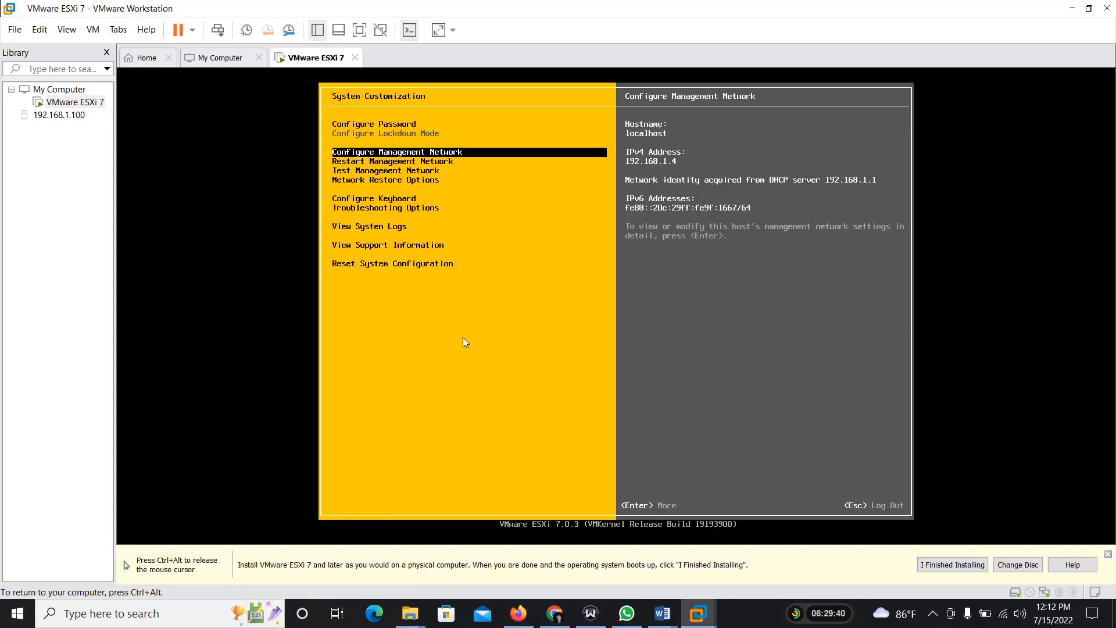
pyautogui.press('Return')
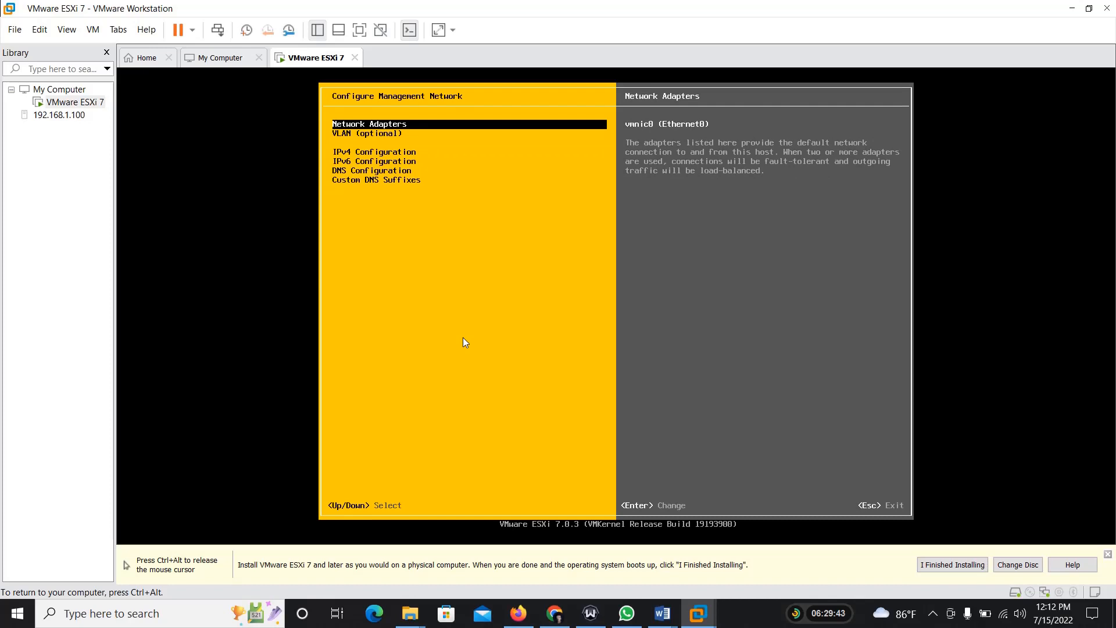
pyautogui.press('Down')
pyautogui.press('Down')
pyautogui.press('Return')
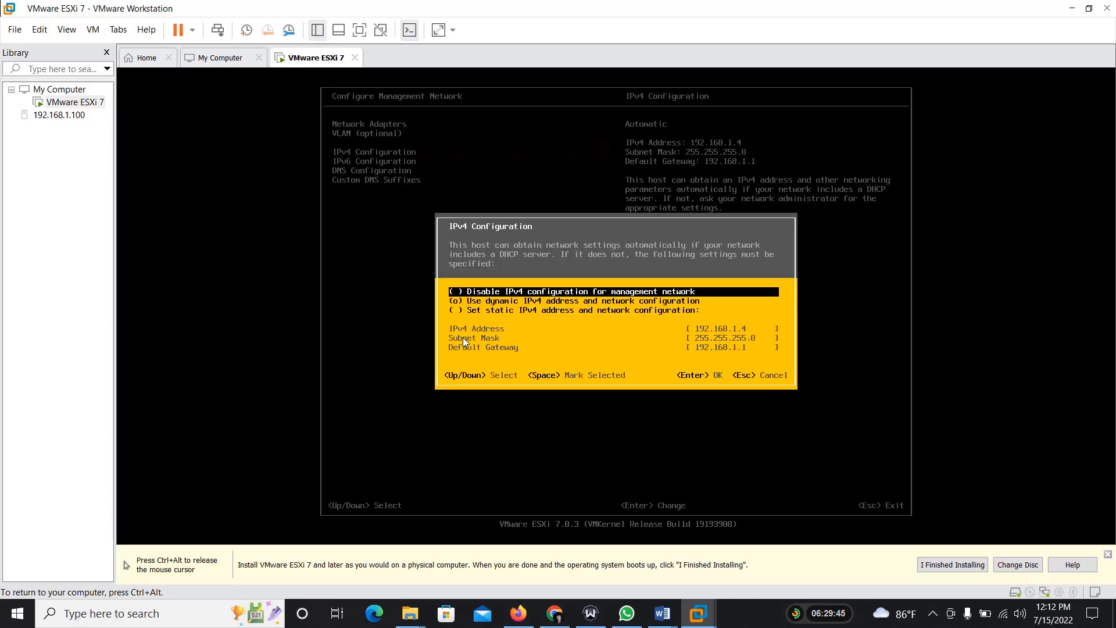
pyautogui.press('Down')
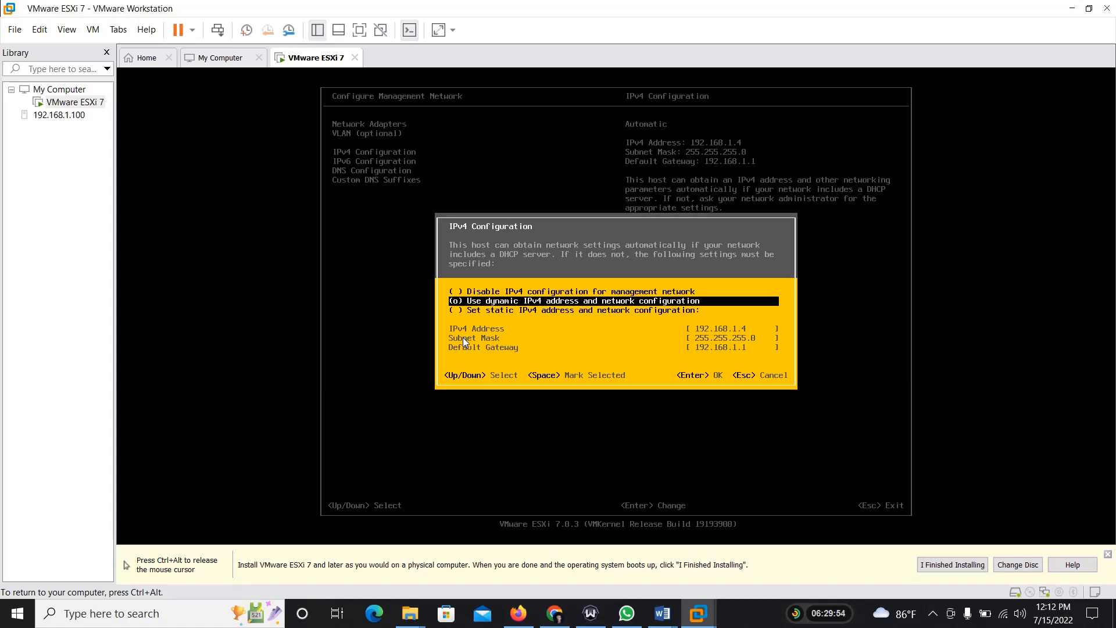
pyautogui.press('Down')
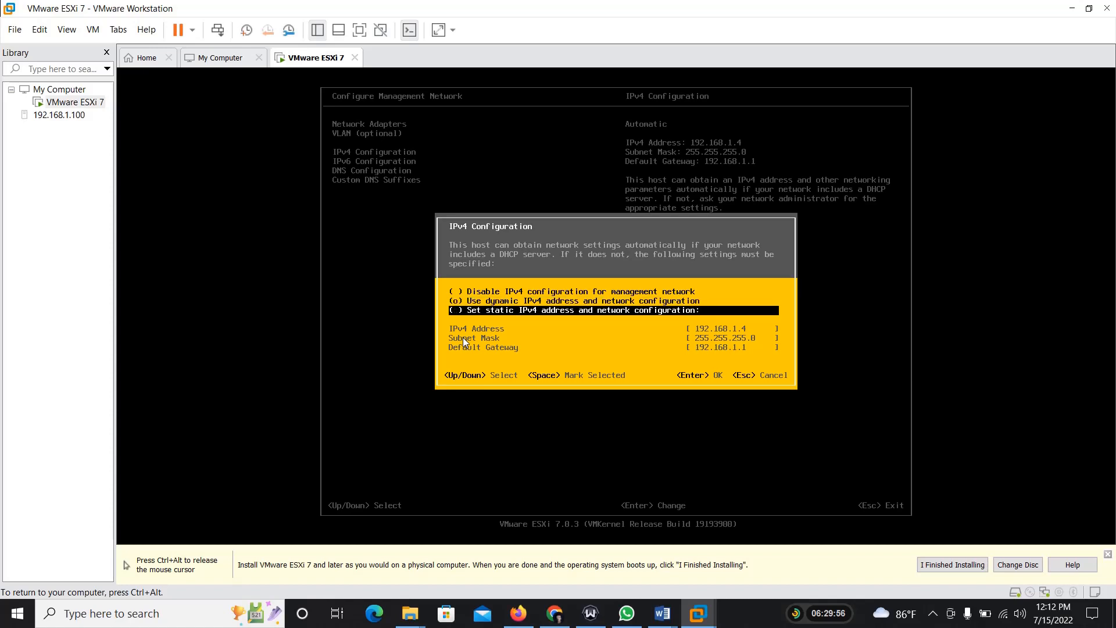
pyautogui.press('space')
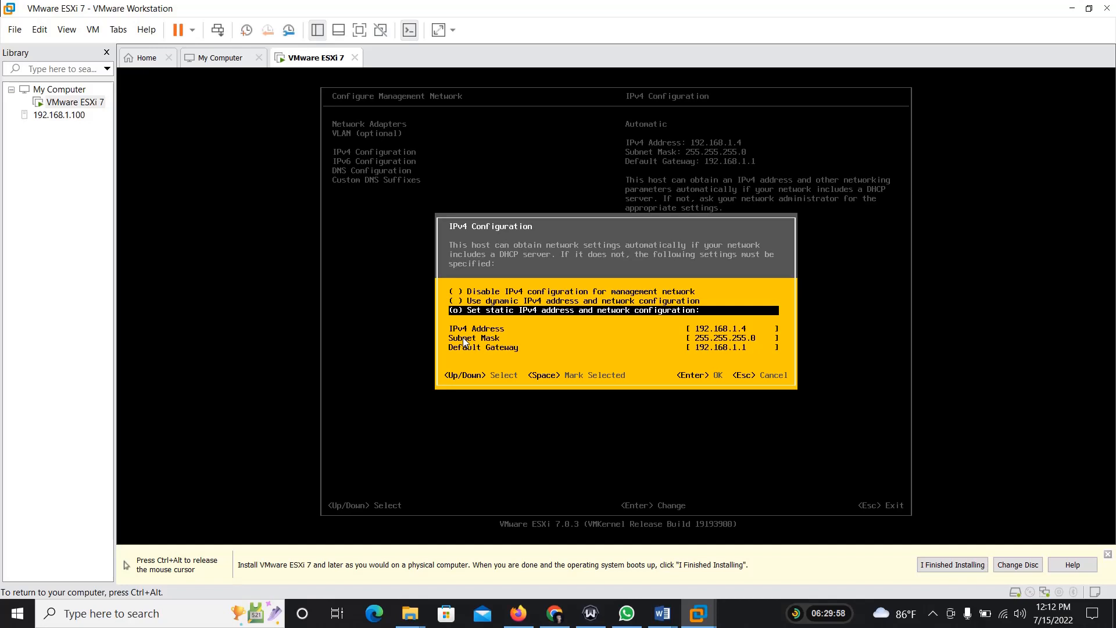
pyautogui.press('Down')
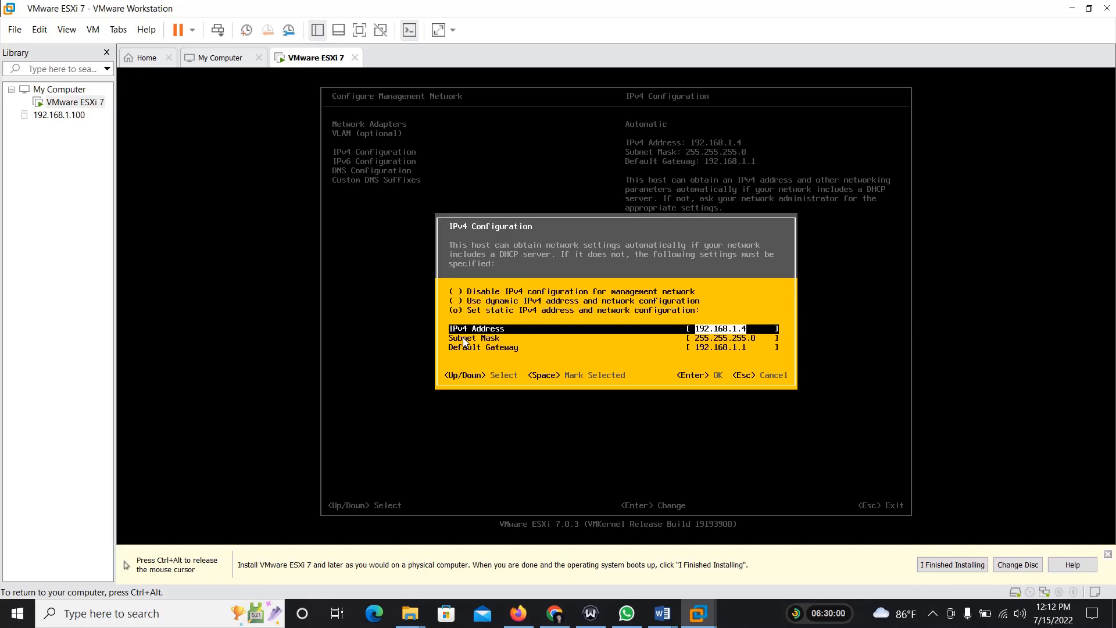
pyautogui.write('192.168.1.15')
pyautogui.press('Return')
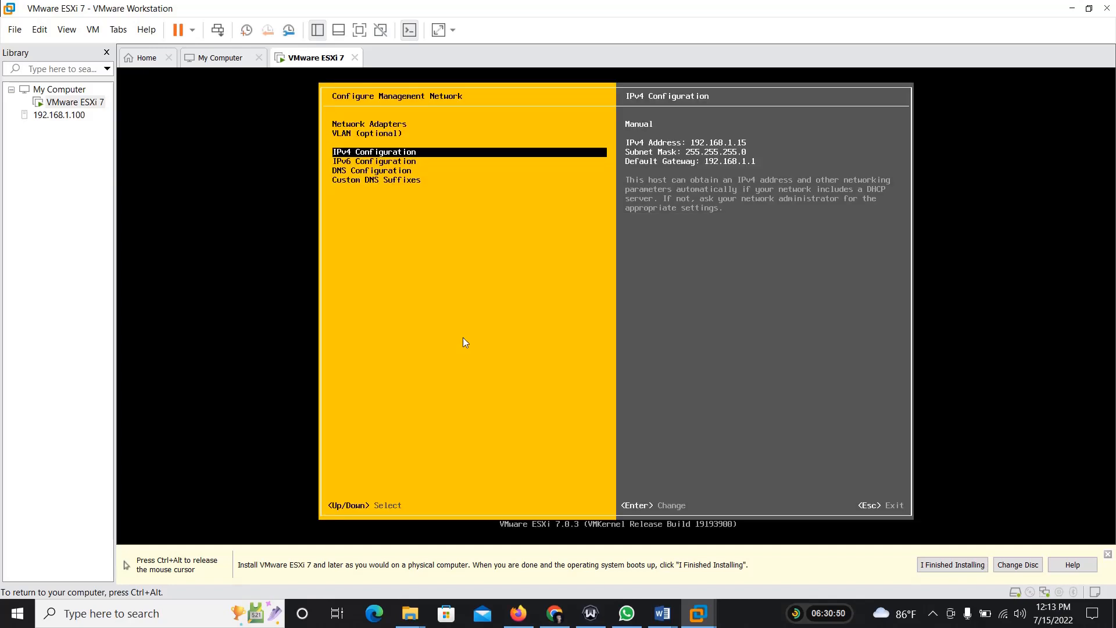
# Step: Apply the management network changes, restarting the management network, and log out of system customization
pyautogui.press('Escape')
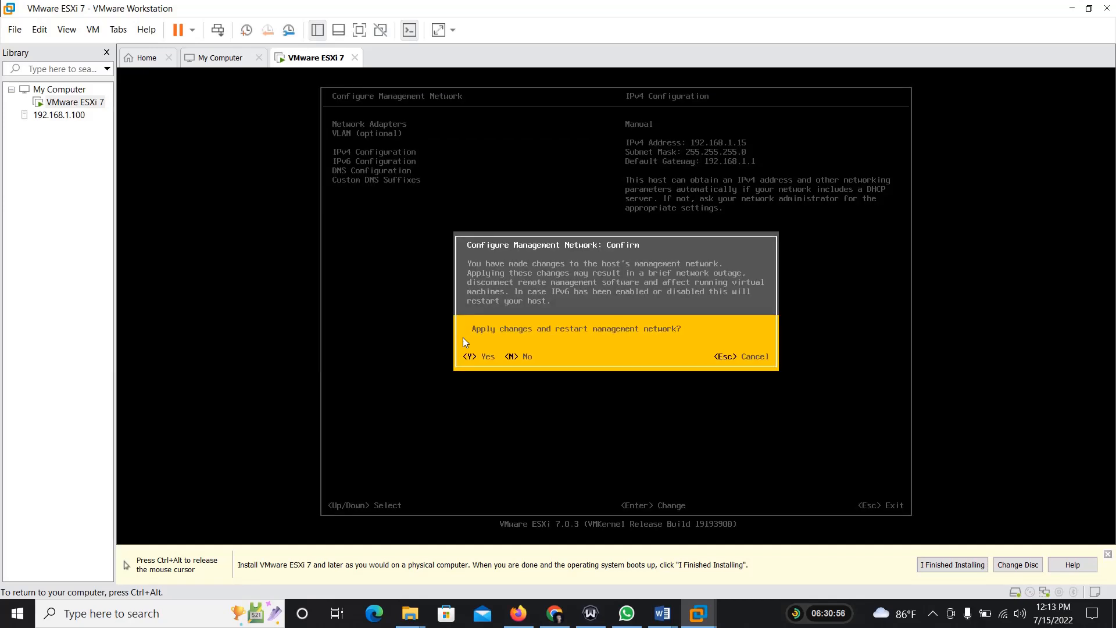
pyautogui.press('Escape')
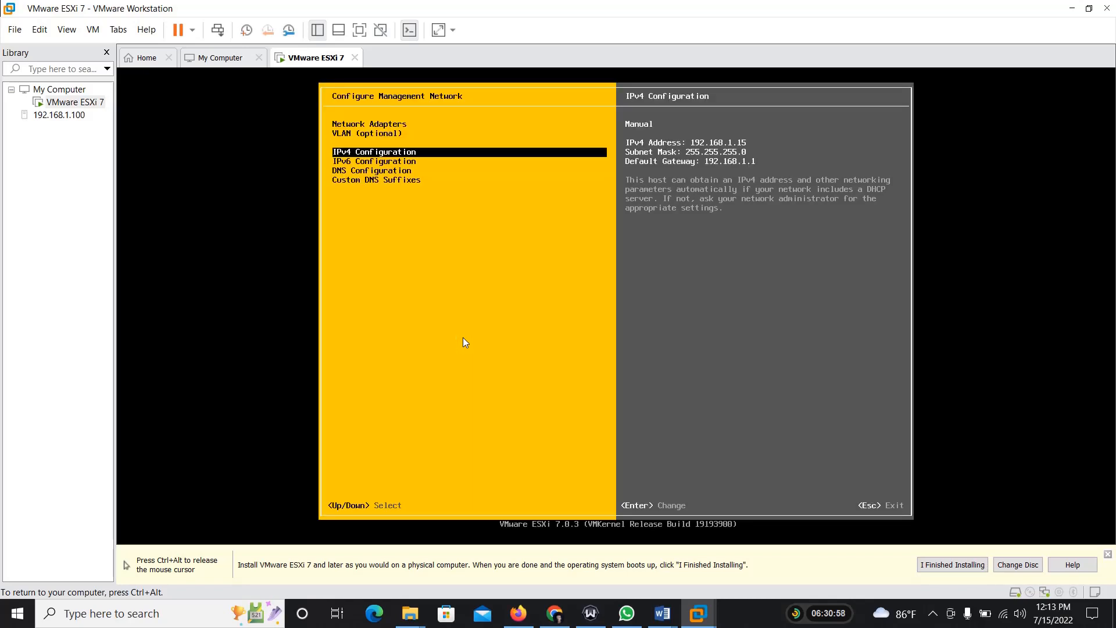
pyautogui.press('Escape')
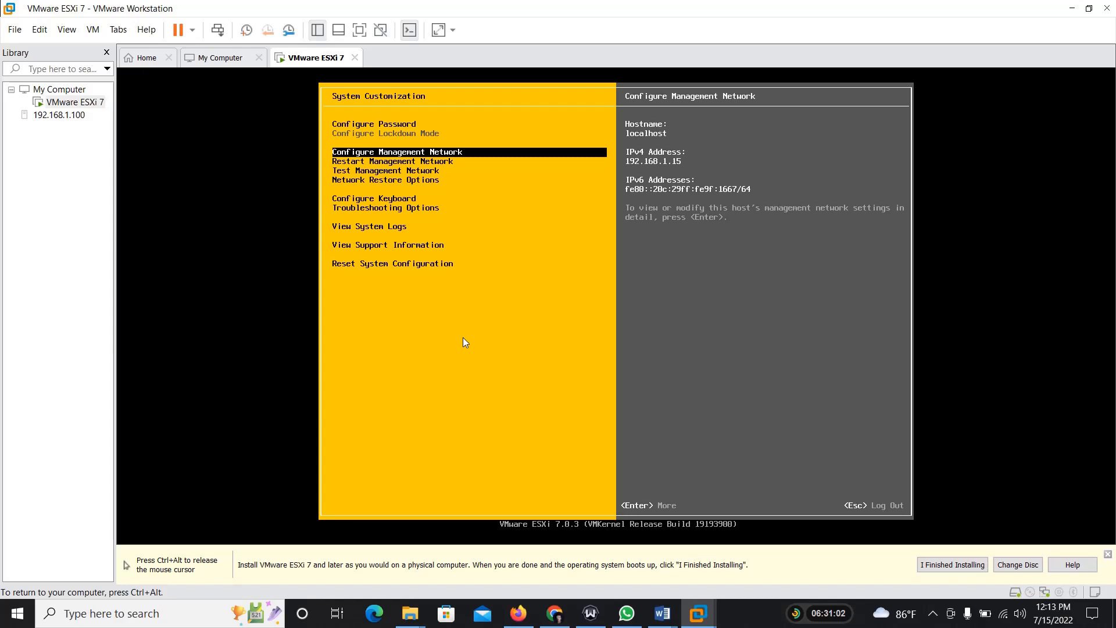
pyautogui.press('Escape')
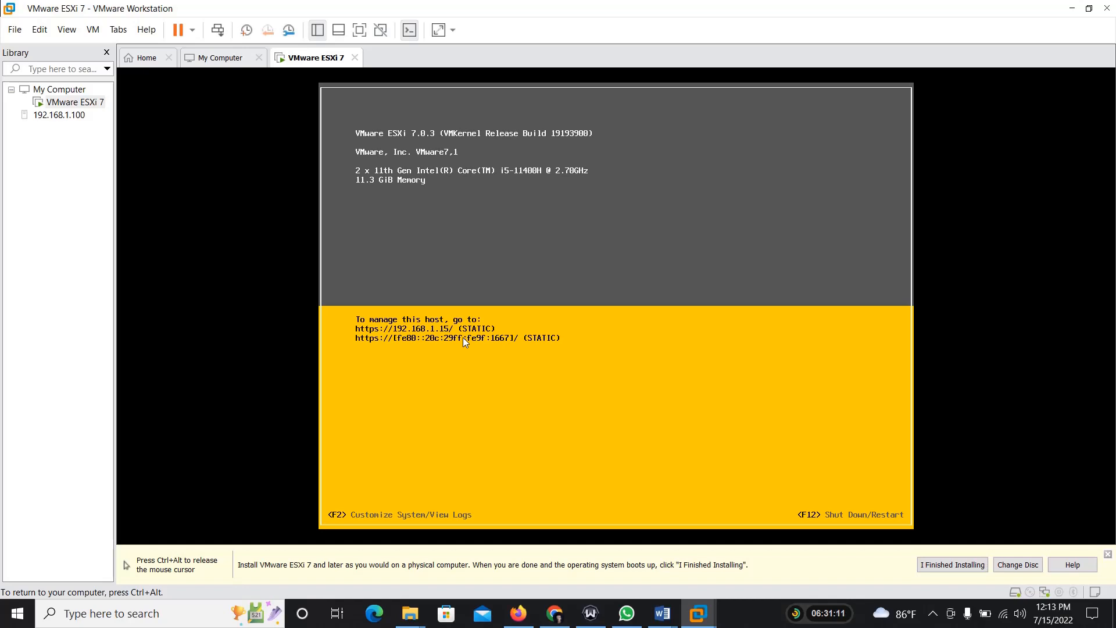
# Step: Authenticate at the ESXi console as root with the account password and restart the host
pyautogui.press('F2')
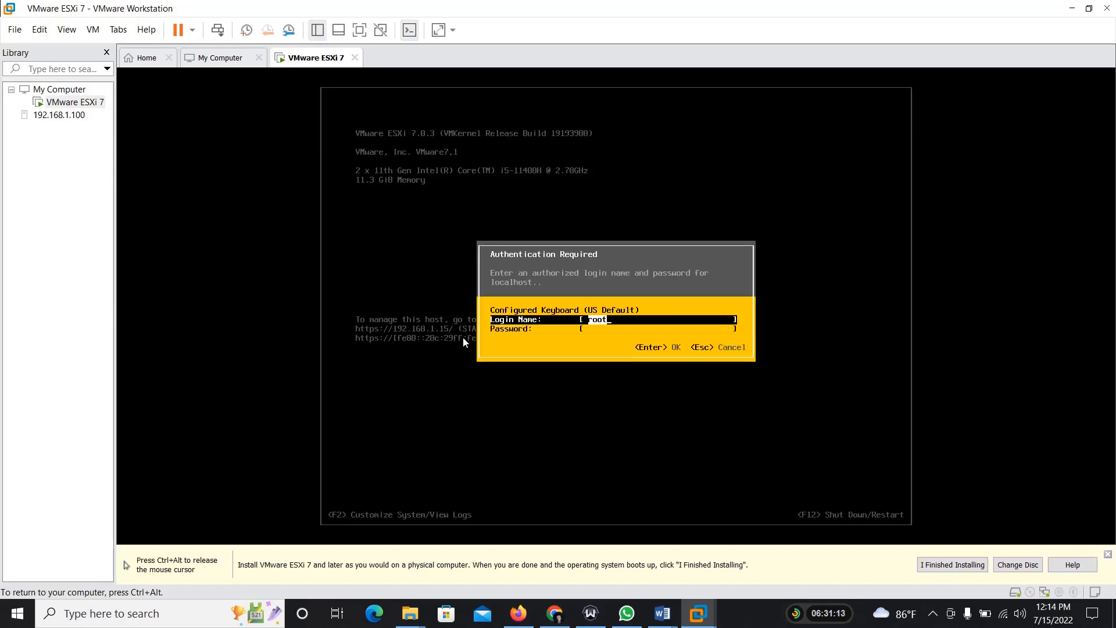
pyautogui.press('Tab')
pyautogui.write('*************')
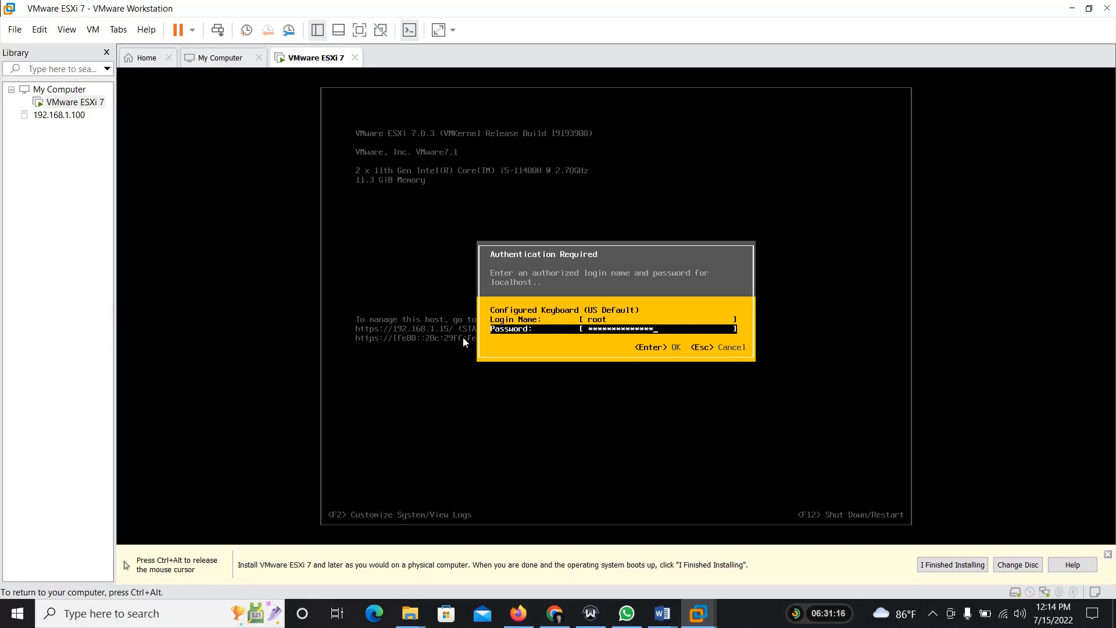
pyautogui.press('Return')
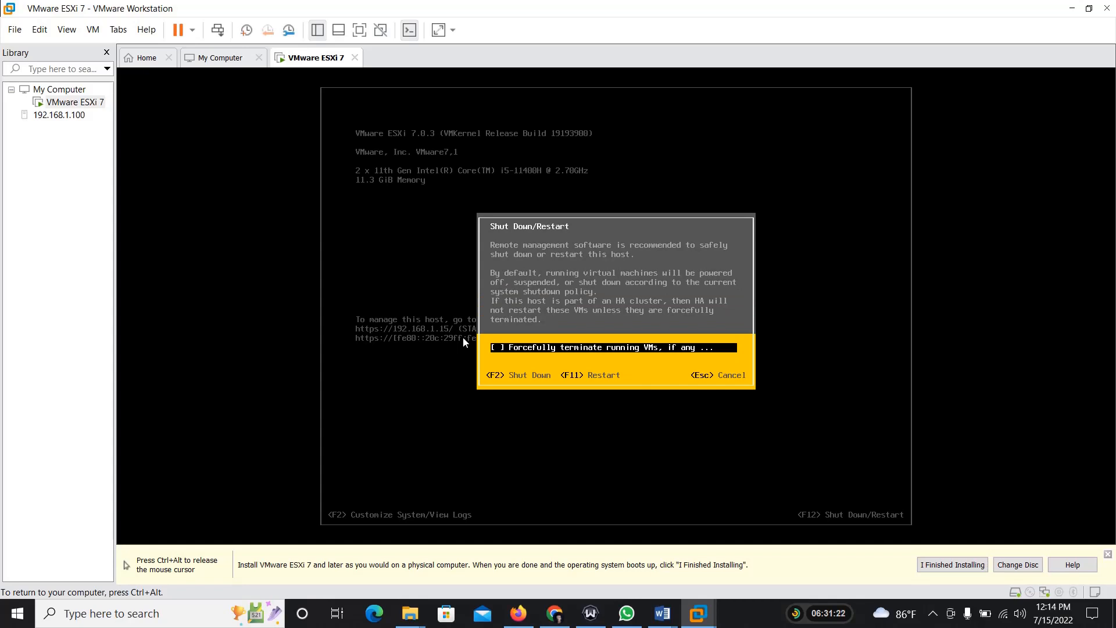
pyautogui.press('F11')
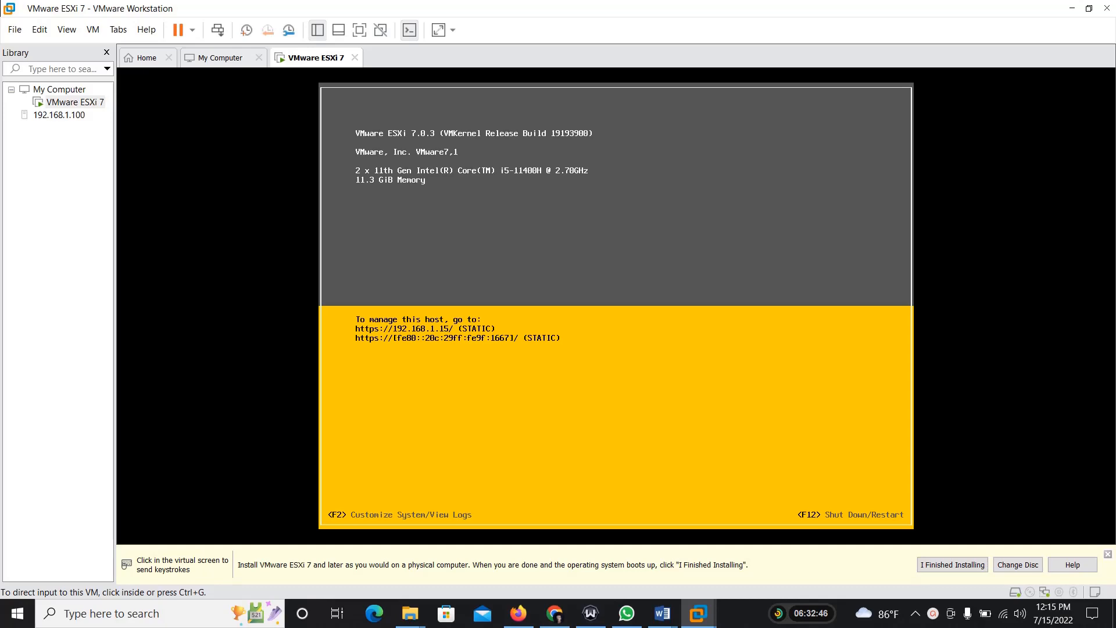
# Step: Switch to Firefox, close the host client tab for 192.168.1.4, and return to VMware Workstation
pyautogui.click(517, 613)
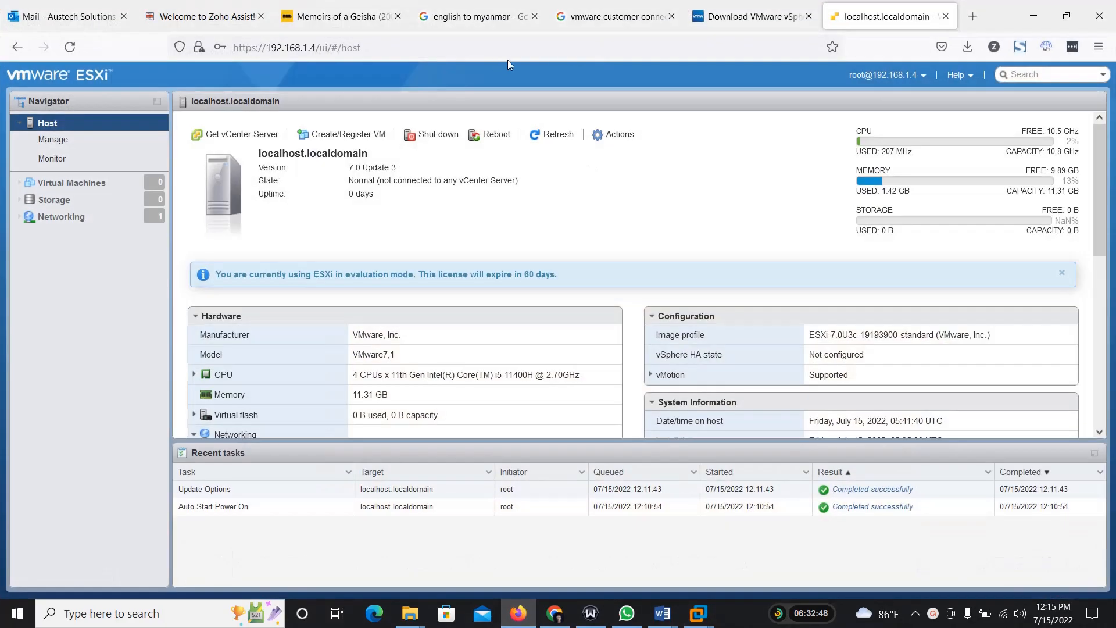
pyautogui.click(750, 16)
pyautogui.click(1033, 16)
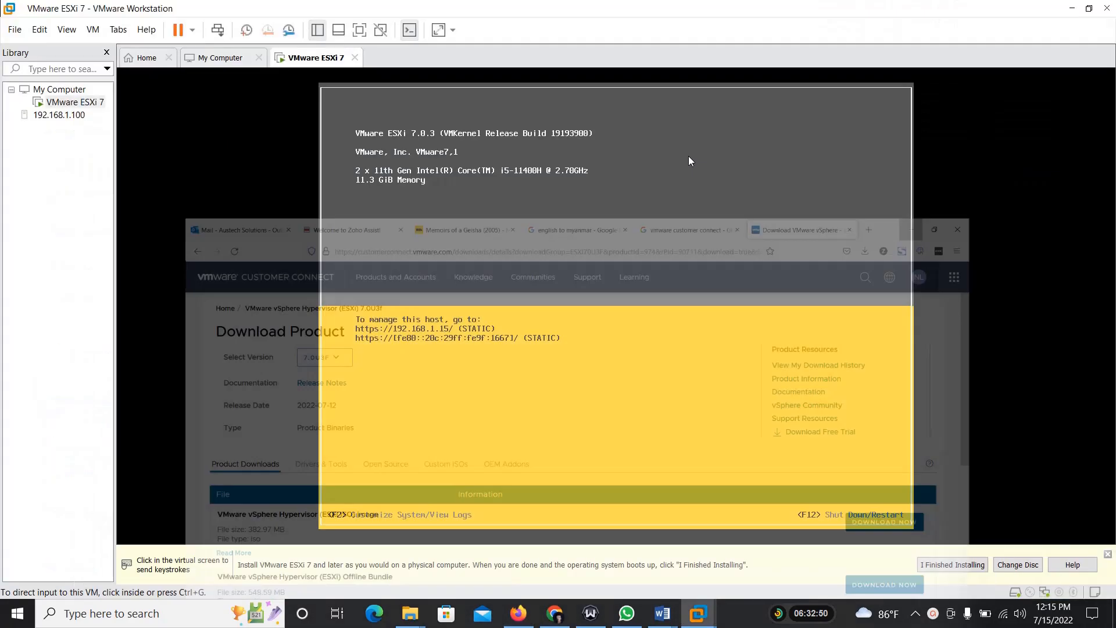
# Step: Switch to Firefox and load the ESXi host address 192.168.1.15 in a new tab
pyautogui.click(518, 613)
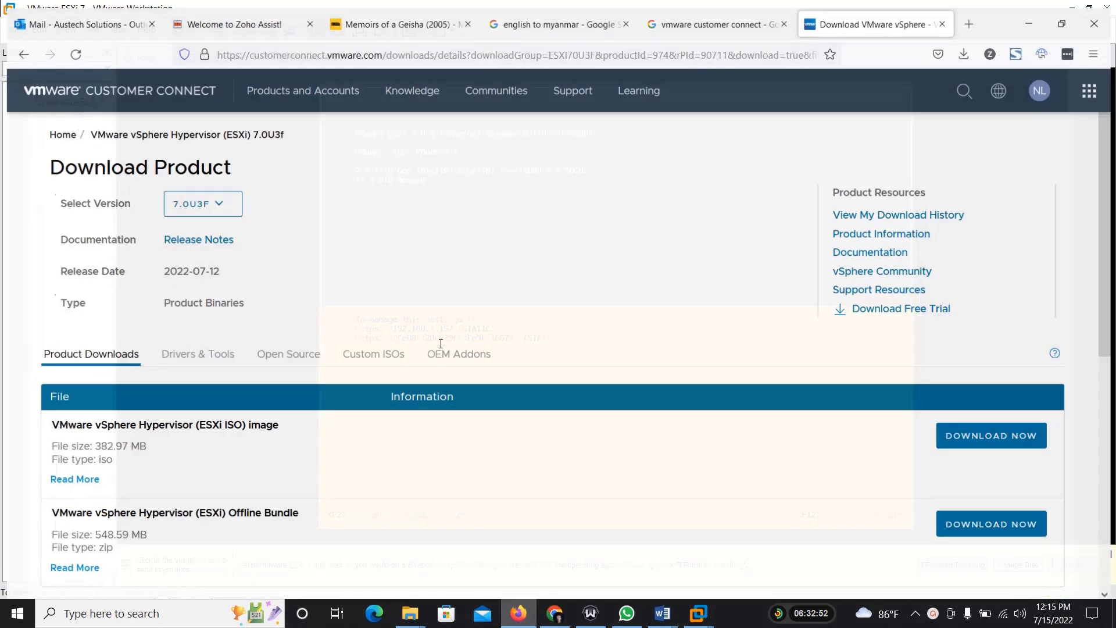
pyautogui.click(984, 17)
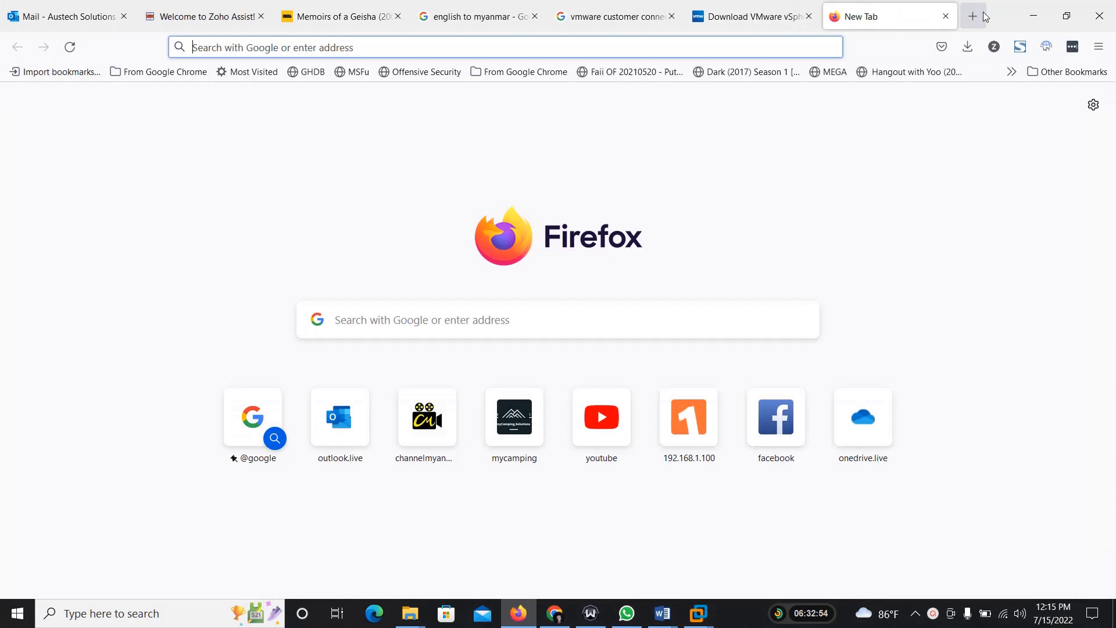
pyautogui.write('192.168.1.1')
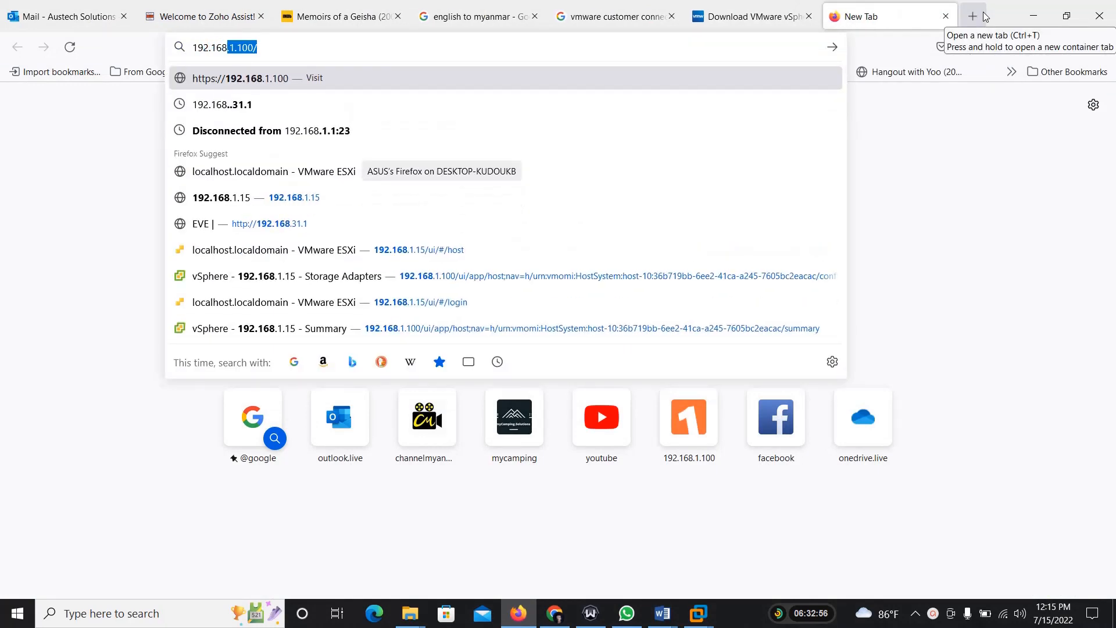
pyautogui.write('5')
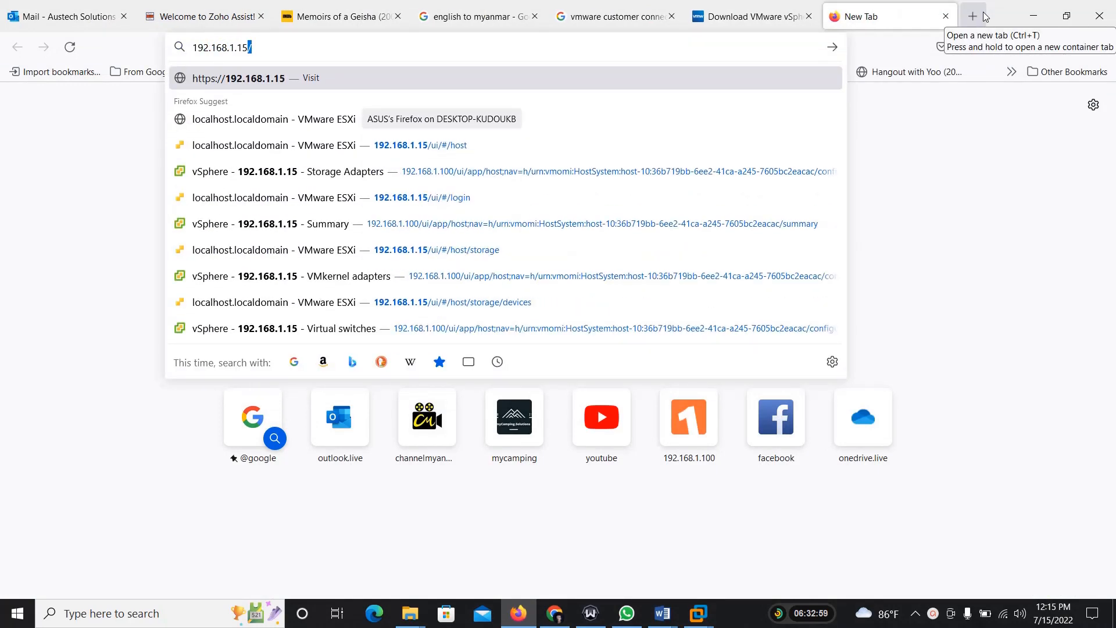
pyautogui.press('Return')
# Step: Accept the security risk for 192.168.1.15 and log in to the ESXi host client as root with the saved credentials
pyautogui.click(812, 440)
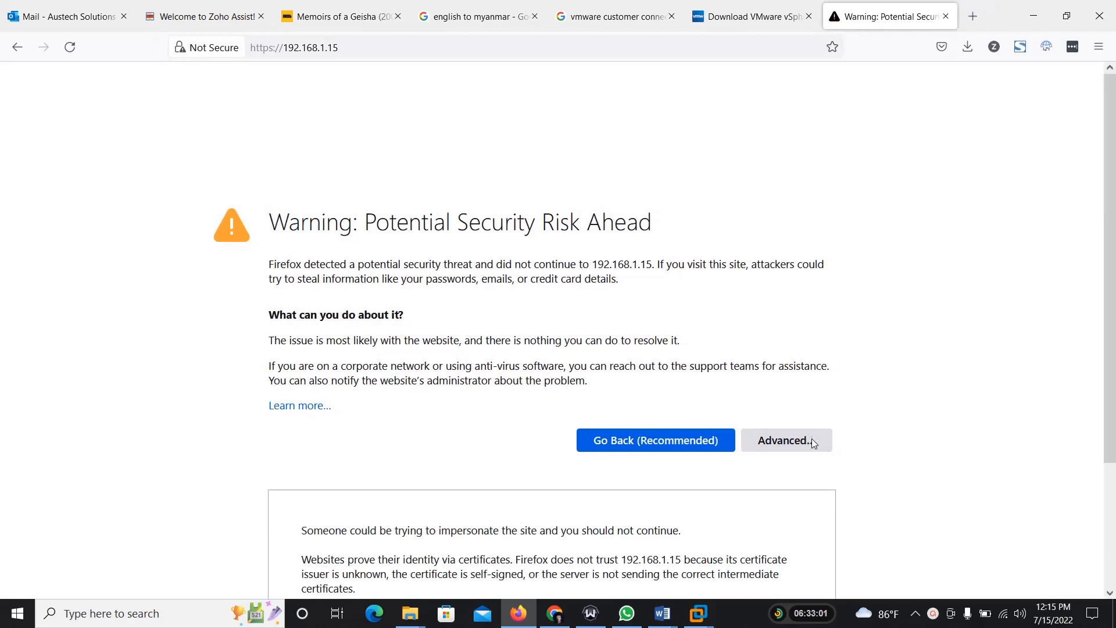
pyautogui.scroll(-3, 811, 440)
pyautogui.click(787, 553)
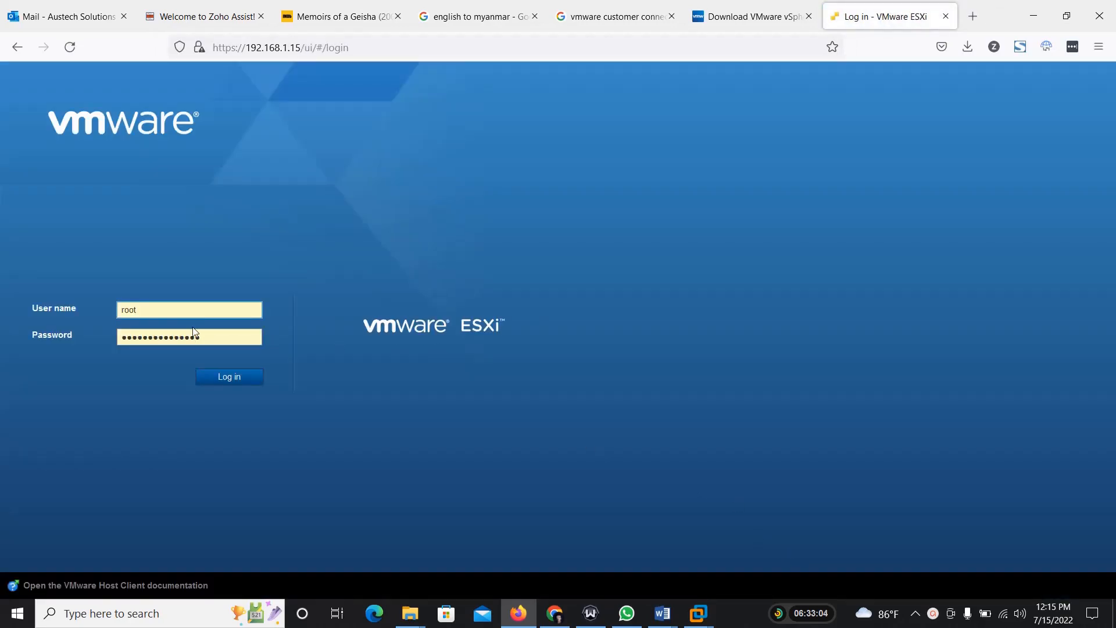
pyautogui.click(231, 378)
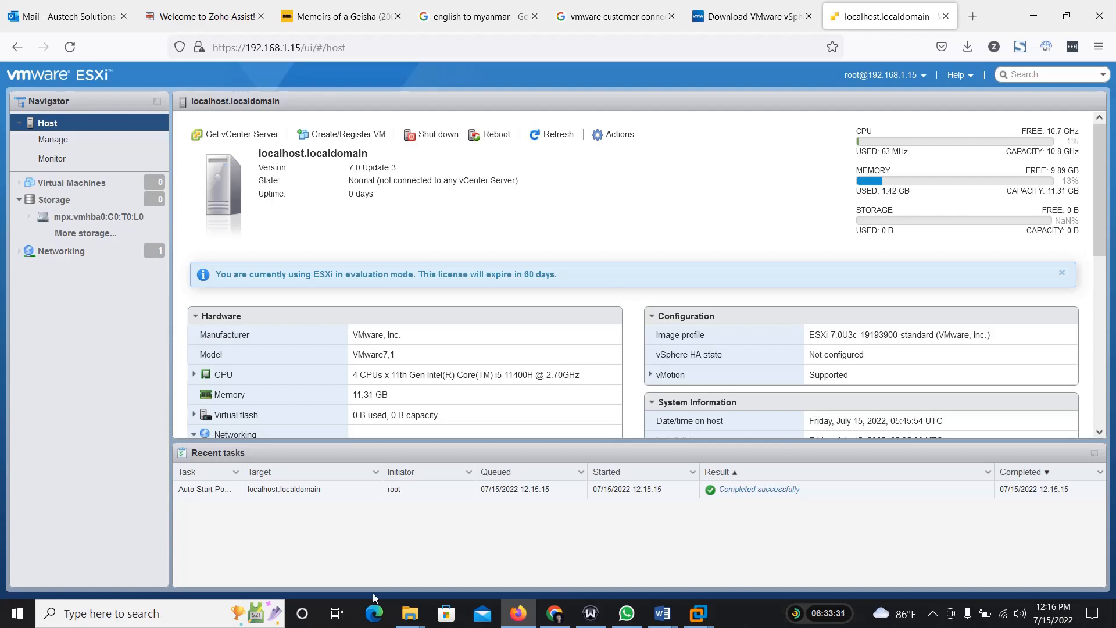
# Step: Open Paint and draw a horizontal black line about 416 px long across the canvas below its middle
pyautogui.click(145, 613)
pyautogui.write('paint')
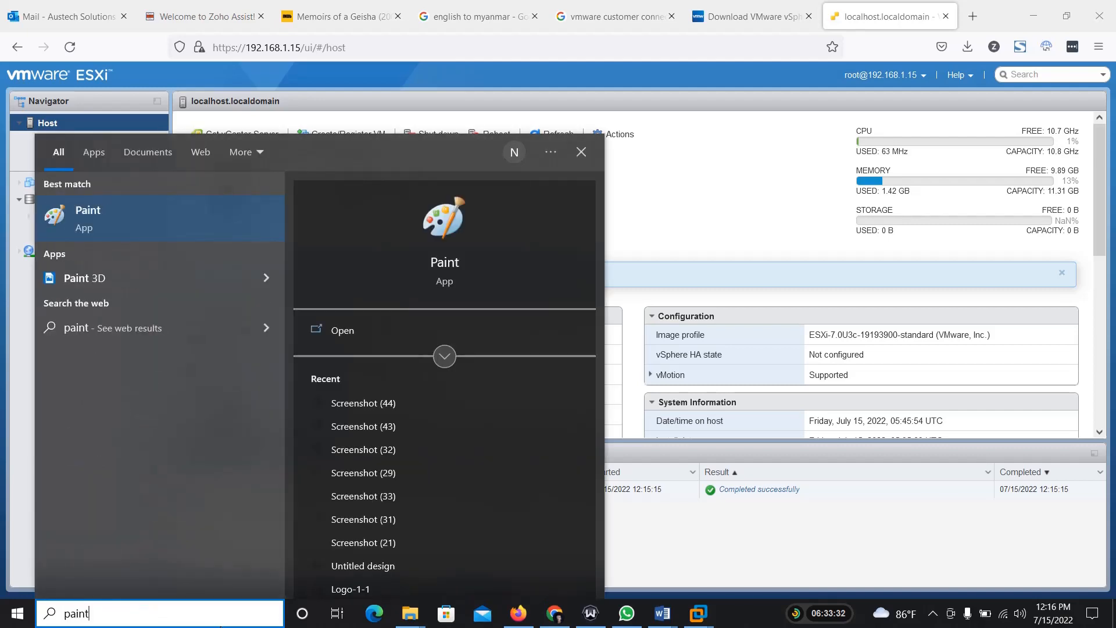
pyautogui.press('Return')
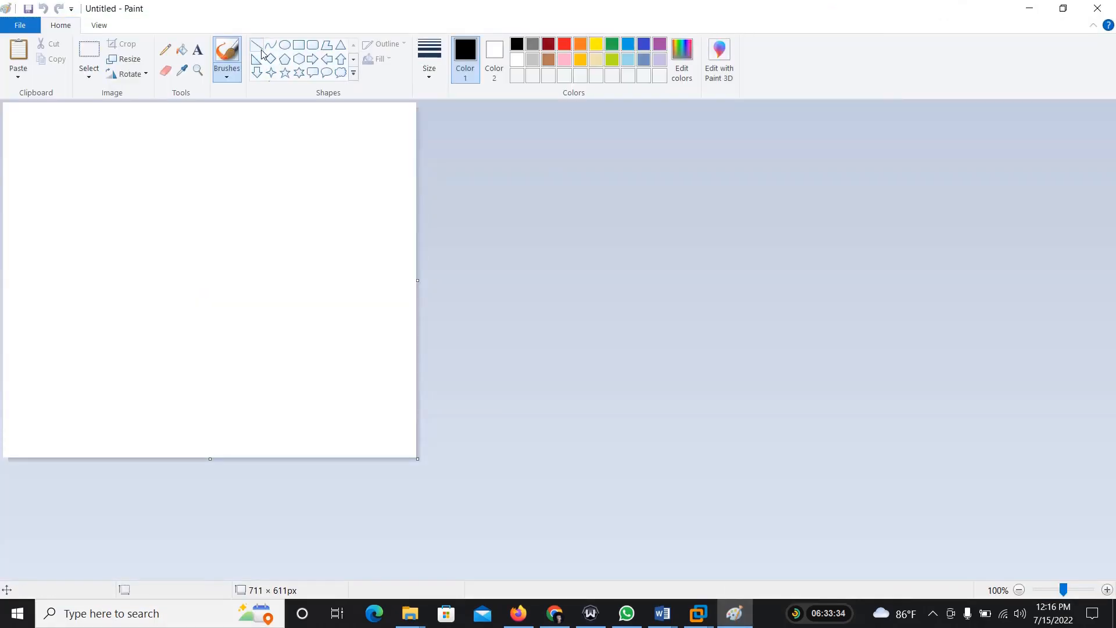
pyautogui.click(258, 49)
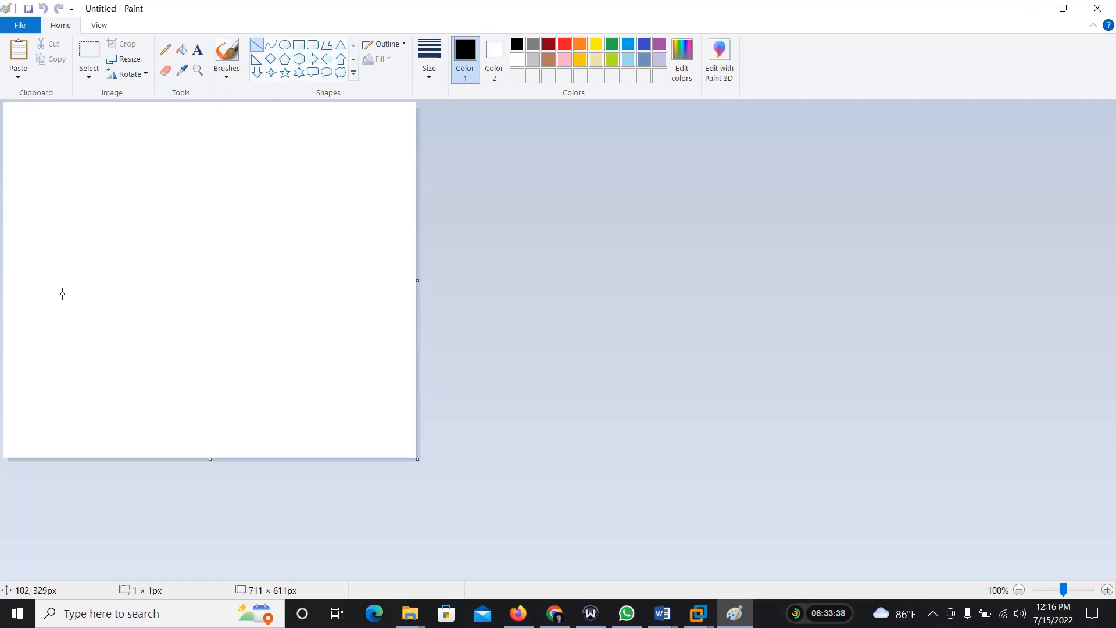
pyautogui.moveTo(63, 293); pyautogui.dragTo(304, 292)
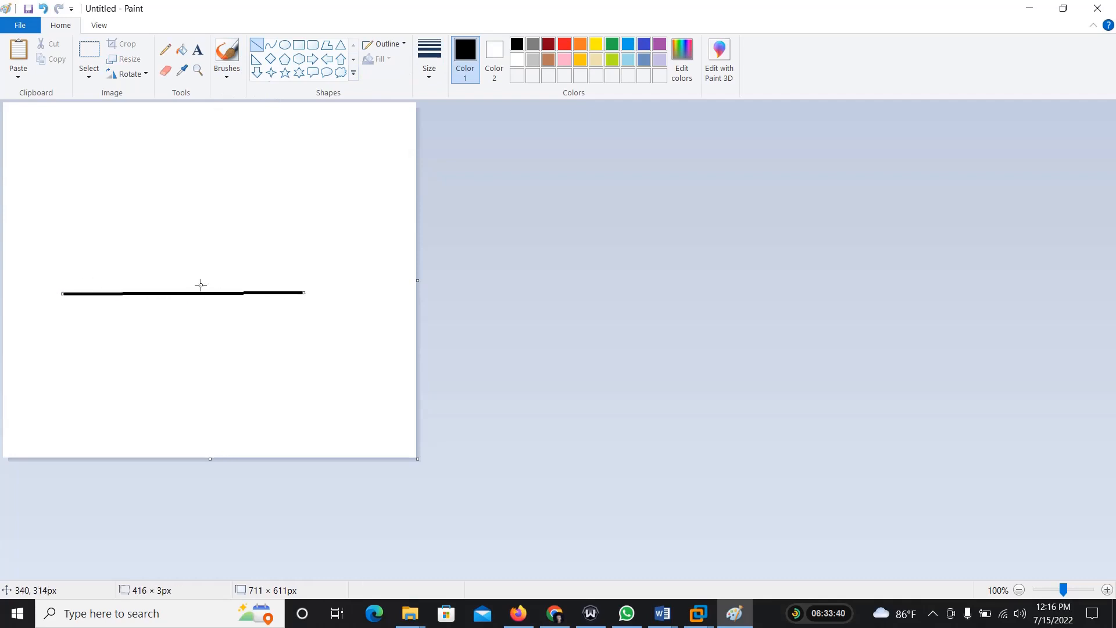
pyautogui.moveTo(198, 291); pyautogui.dragTo(197, 273)
pyautogui.hotkey('ctrl', 'z')
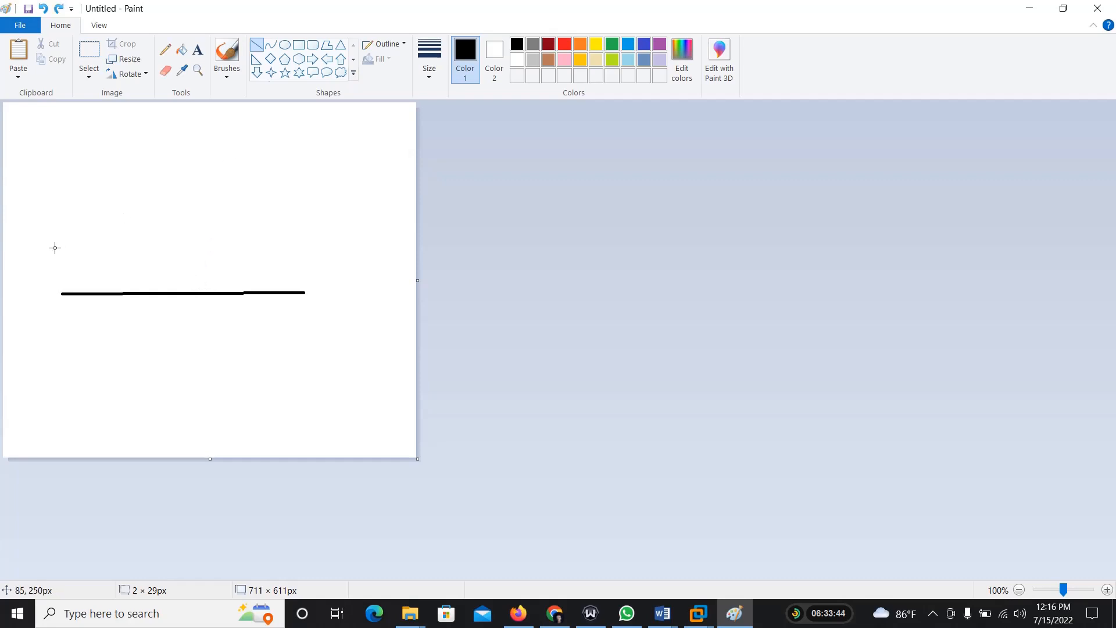
# Step: Draw three more horizontal lines stacked above the first, about 444, 490 and 526 px long from lowest to highest
pyautogui.moveTo(55, 247); pyautogui.dragTo(315, 246)
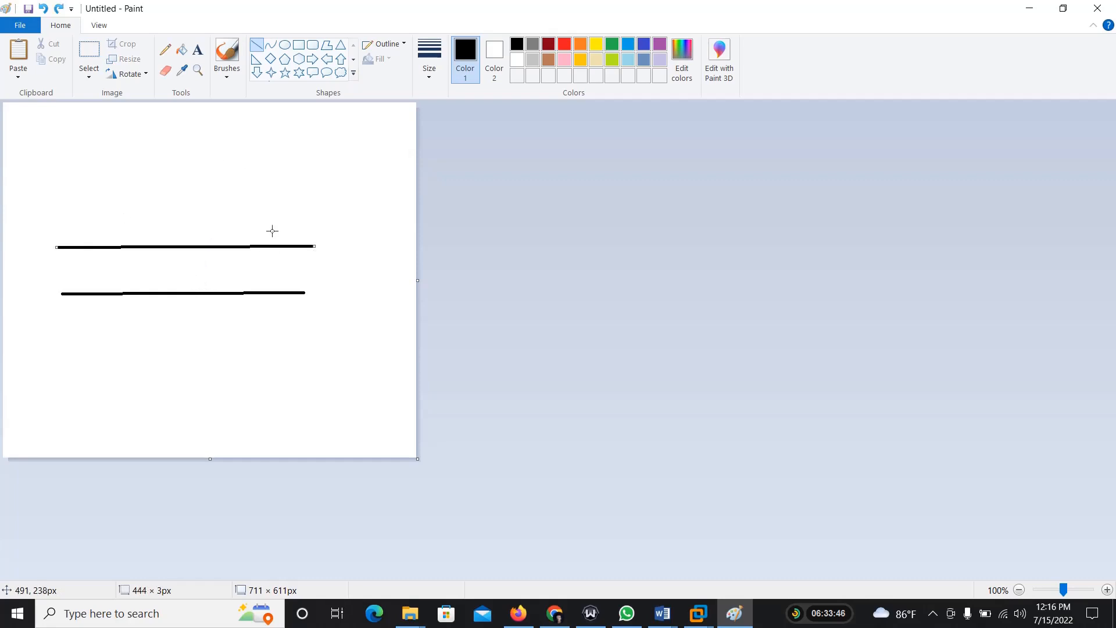
pyautogui.click(211, 197)
pyautogui.moveTo(51, 204); pyautogui.dragTo(336, 201)
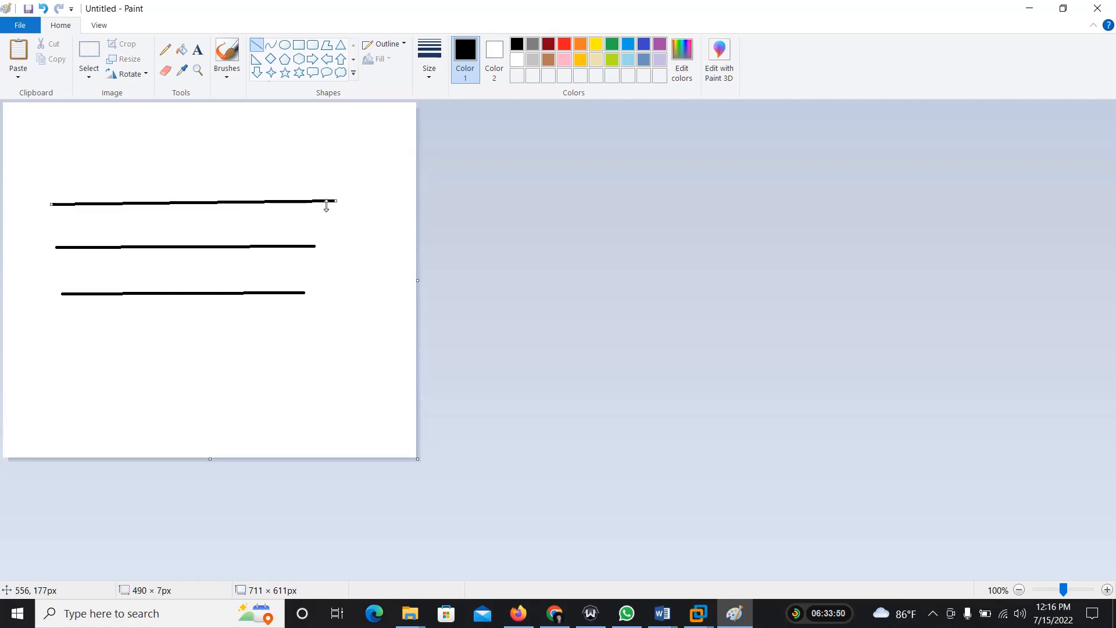
pyautogui.moveTo(47, 161); pyautogui.dragTo(353, 160)
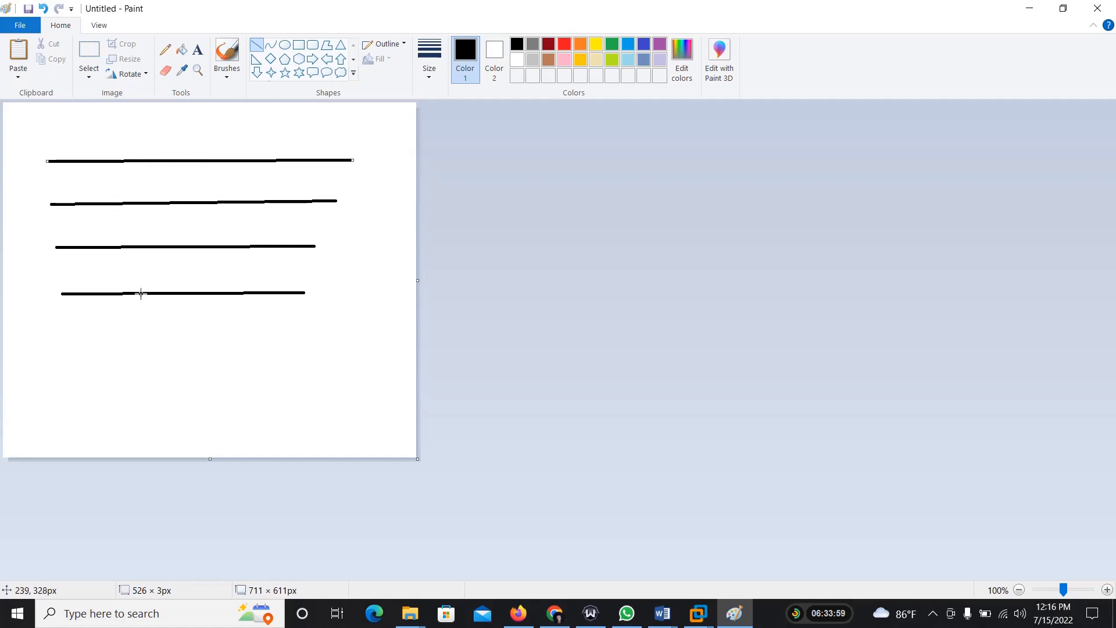
pyautogui.moveTo(137, 292); pyautogui.dragTo(192, 304)
pyautogui.hotkey('ctrl', 'z')
# Step: Add the text label H under the lowest line and W under the second line from below
pyautogui.click(197, 49)
pyautogui.click(147, 282)
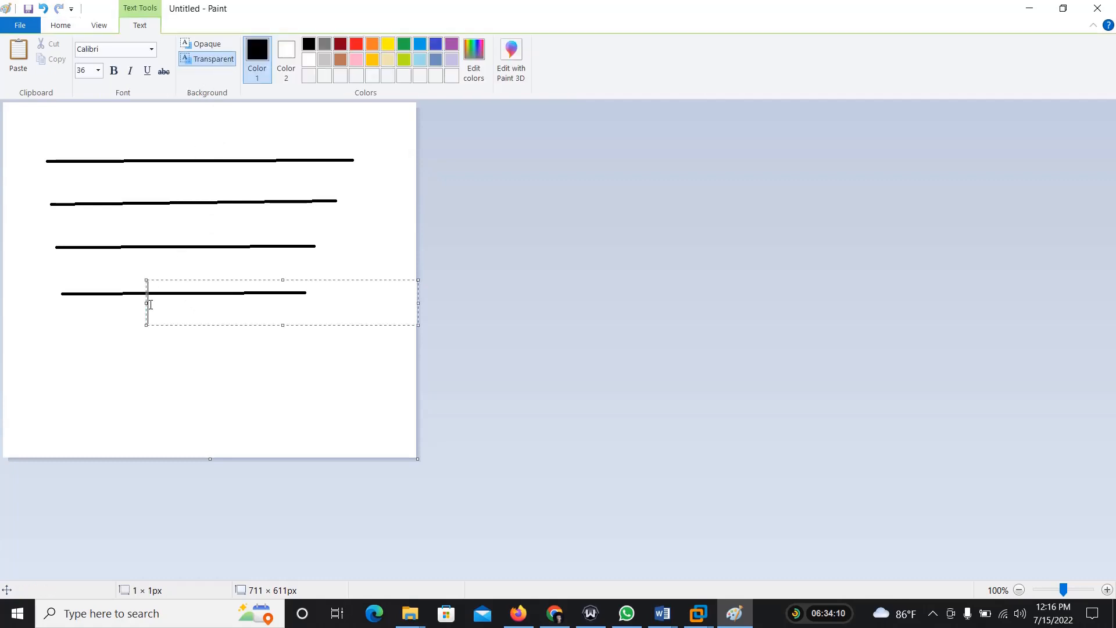
pyautogui.write('H')
pyautogui.click(162, 252)
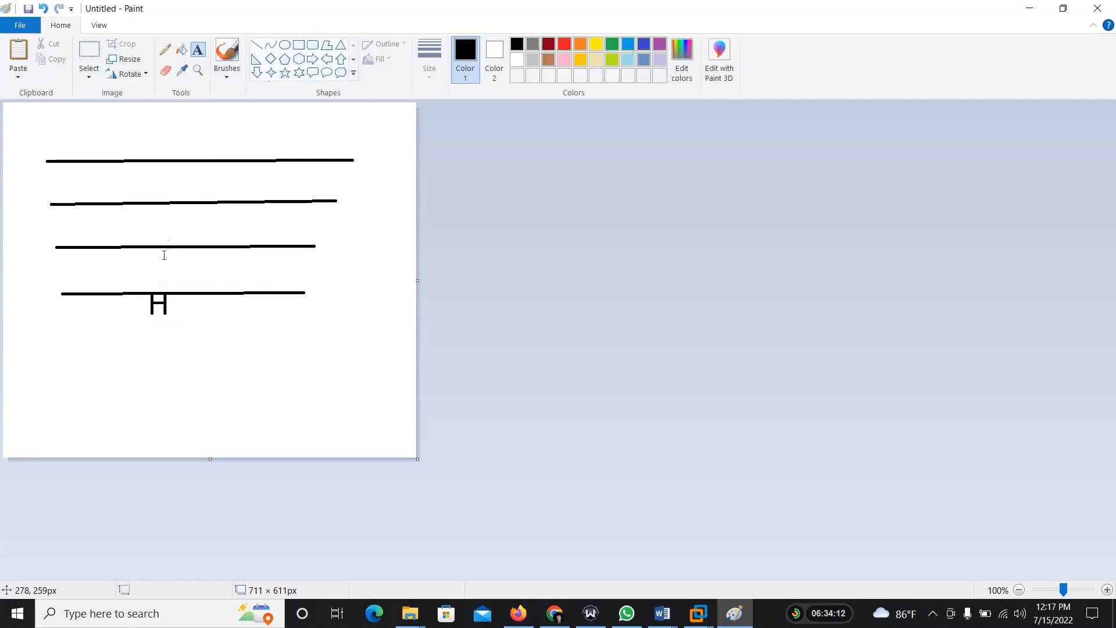
pyautogui.click(153, 234)
pyautogui.write('W')
pyautogui.click(169, 213)
# Step: Add the text label VW under the third line from below and VESXi under the uppermost line
pyautogui.click(165, 192)
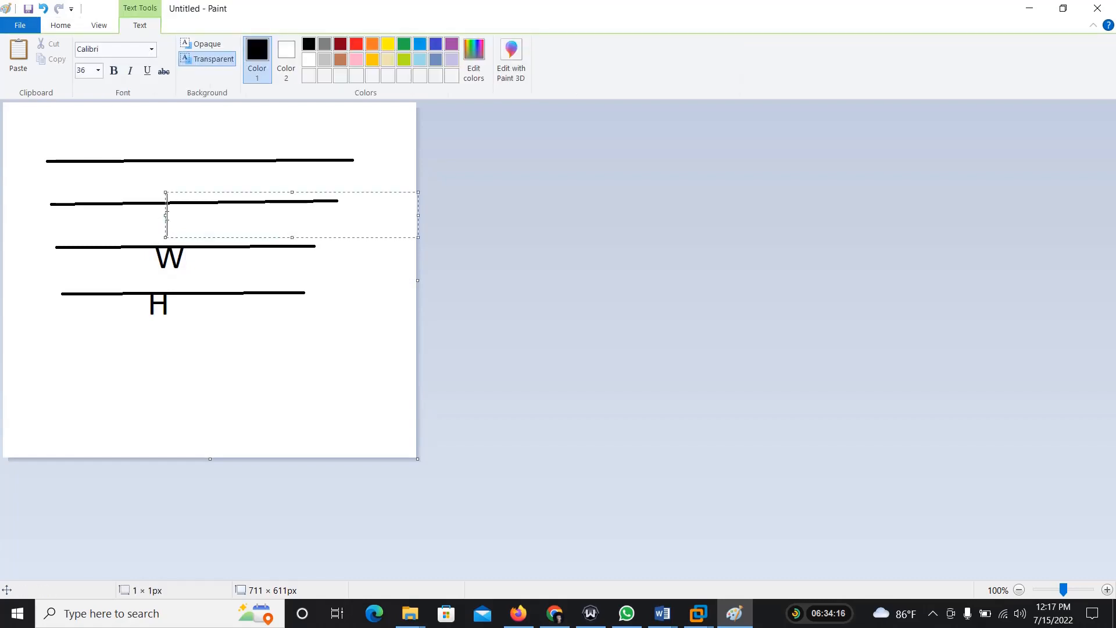
pyautogui.write('VW')
pyautogui.click(184, 168)
pyautogui.click(170, 168)
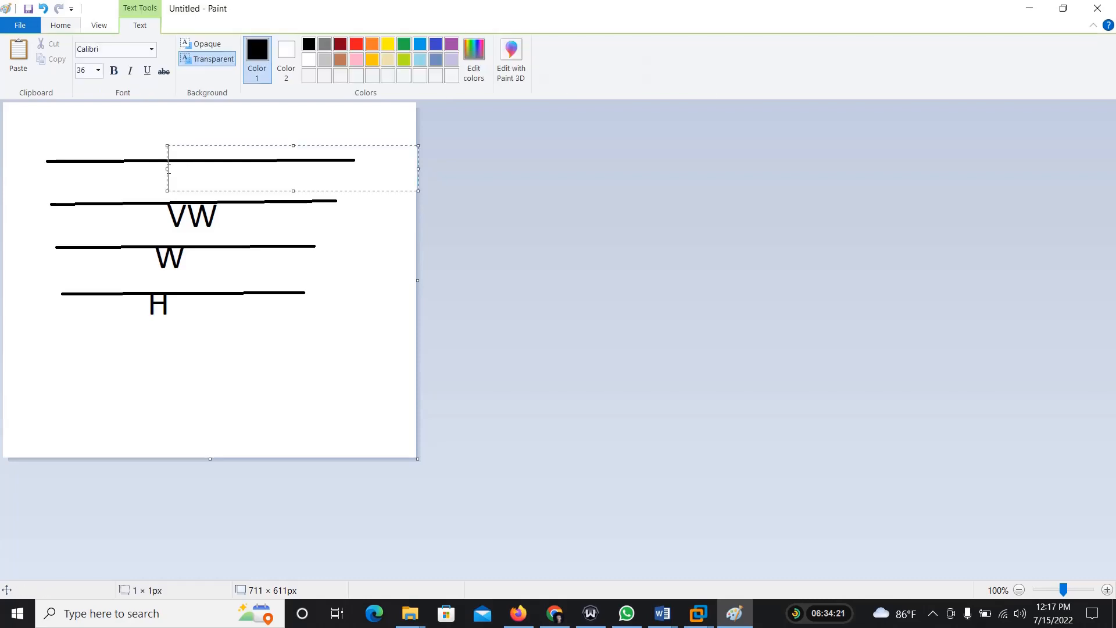
pyautogui.write('VES')
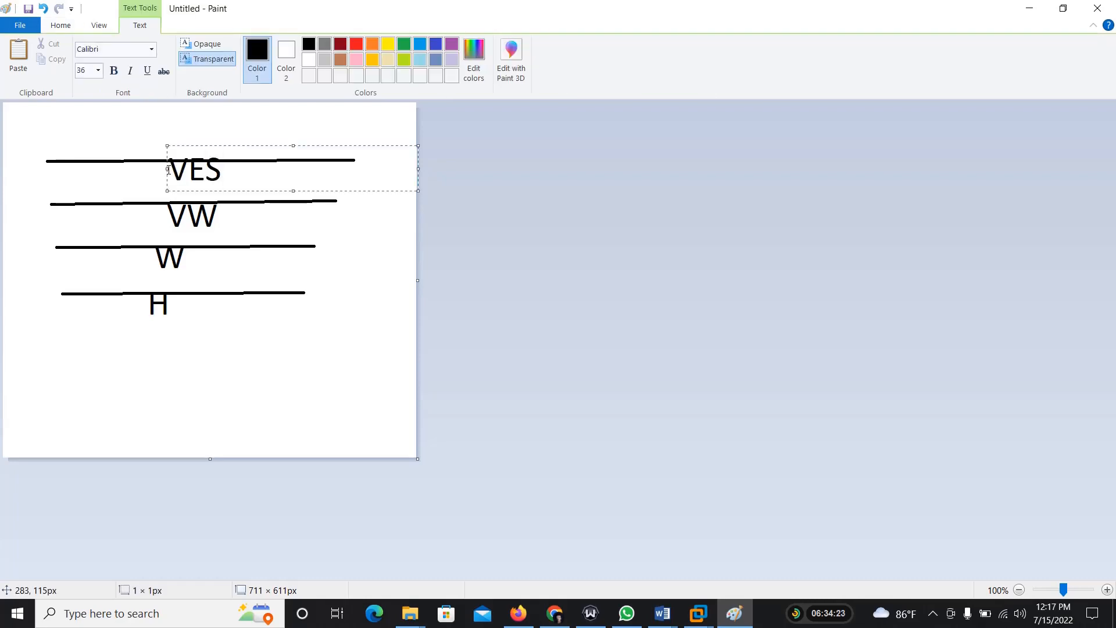
pyautogui.write('Xi')
pyautogui.click(17, 148)
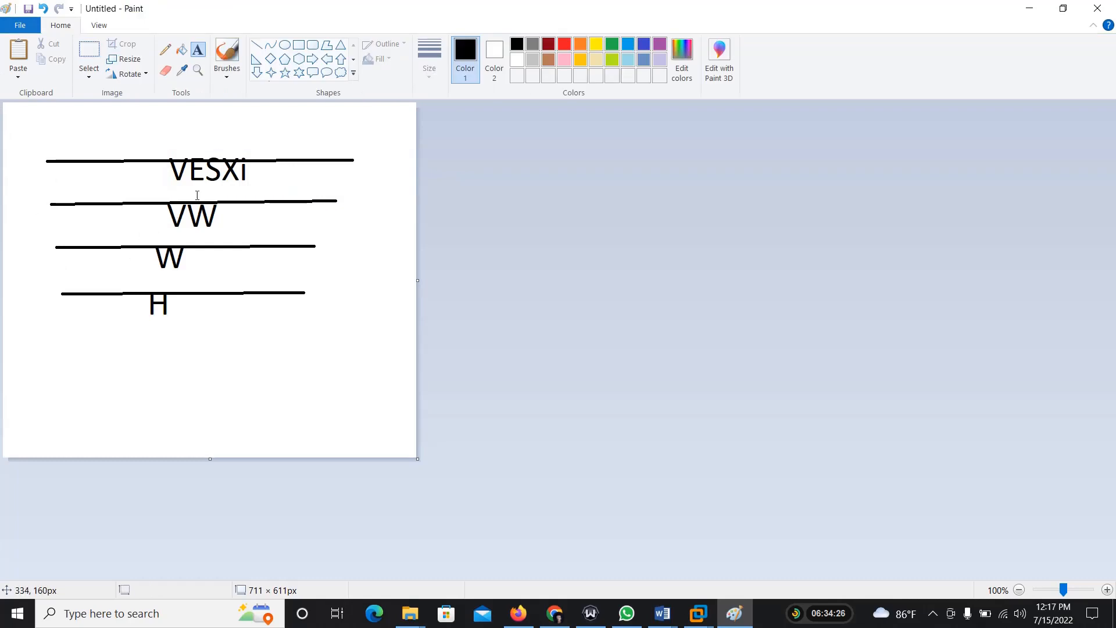
# Step: Circle the VESXi label with the Pencil and draw a curved arrow from it down to the H label
pyautogui.click(165, 50)
pyautogui.moveTo(261, 172)
pyautogui.mouseDown()
pyautogui.moveTo(177, 177)
pyautogui.moveTo(261, 165)
pyautogui.moveTo(294, 293)
pyautogui.moveTo(185, 325)
pyautogui.moveTo(178, 314)
pyautogui.moveTo(192, 317)
pyautogui.mouseUp()
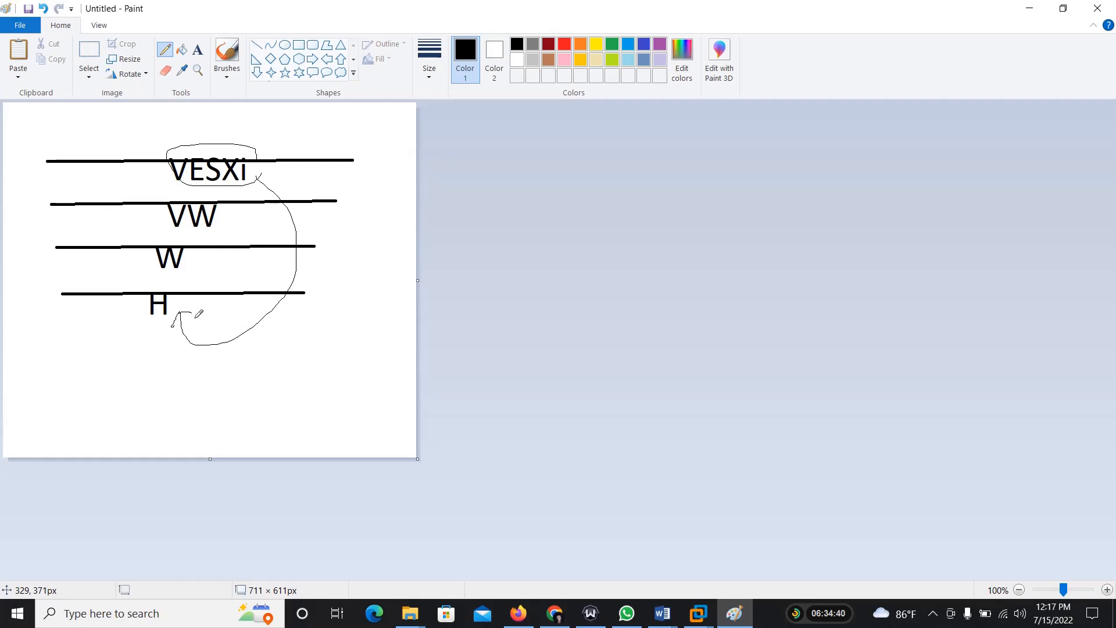
# Step: Switch to VMware Workstation and view the VMware ESXi 7 console
pyautogui.click(697, 614)
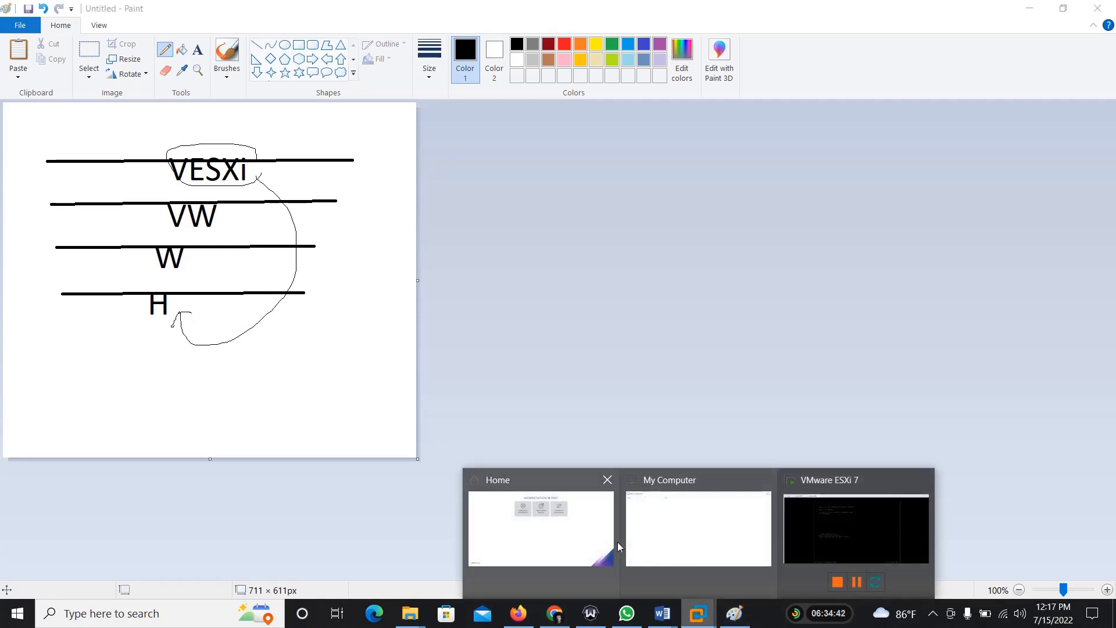
pyautogui.moveTo(578, 543)
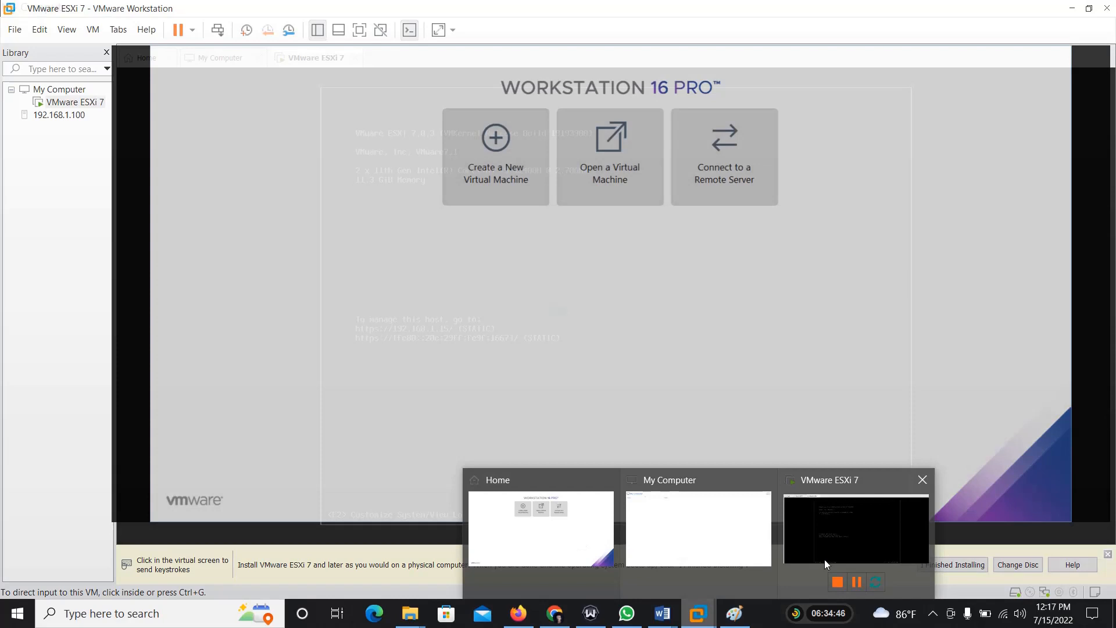
pyautogui.click(837, 558)
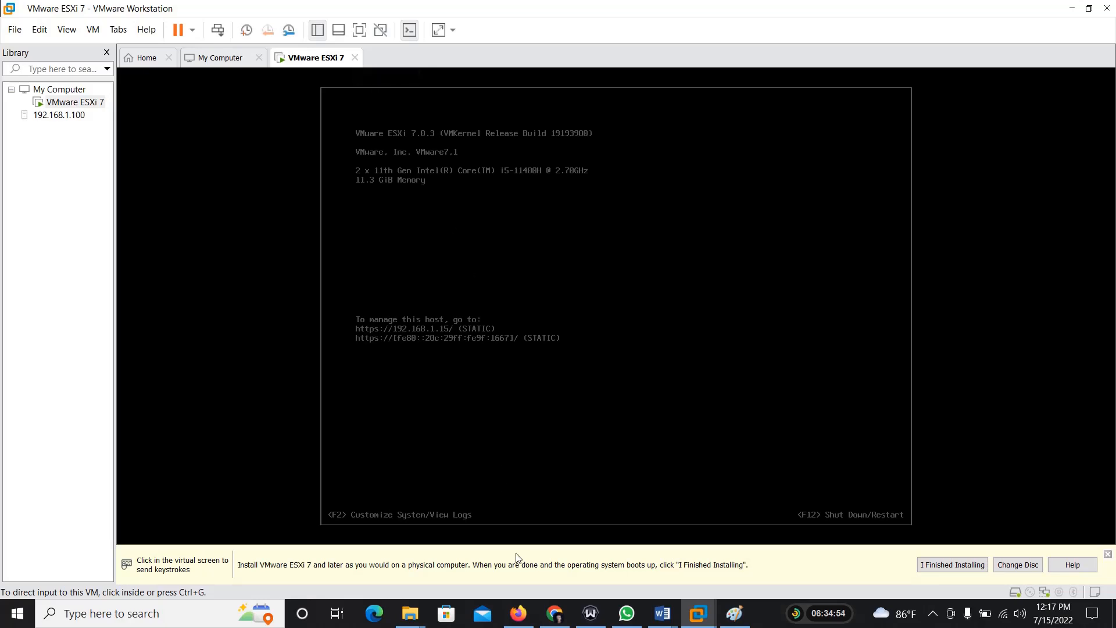
# Step: Switch to Firefox and examine the ESXi host's storage devices, highlighting the capacity of the local VMware disk
pyautogui.click(518, 613)
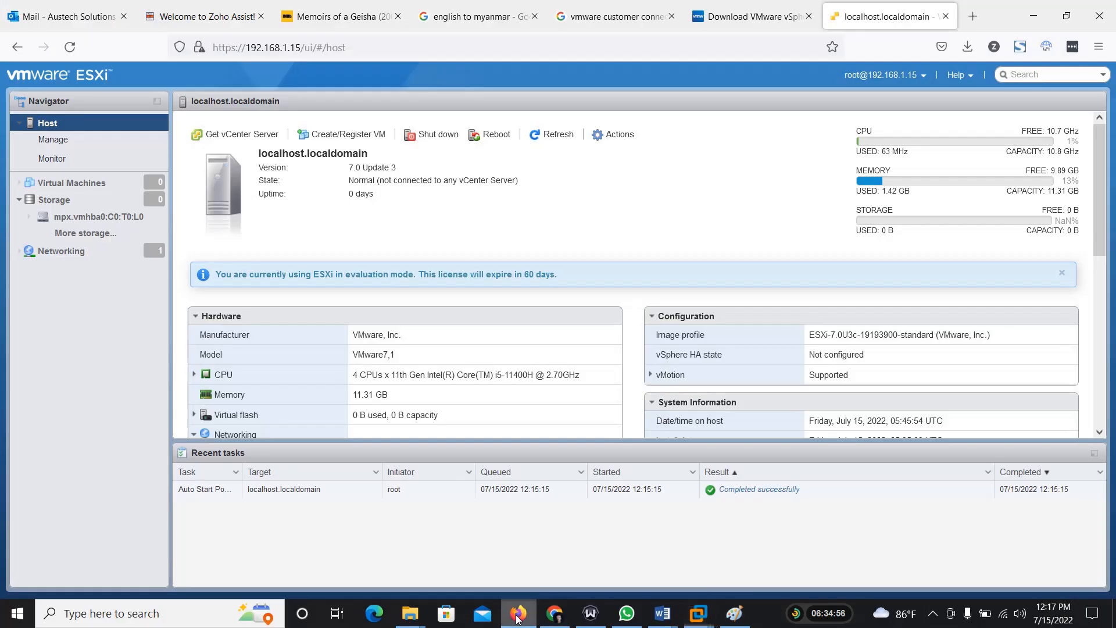
pyautogui.click(55, 202)
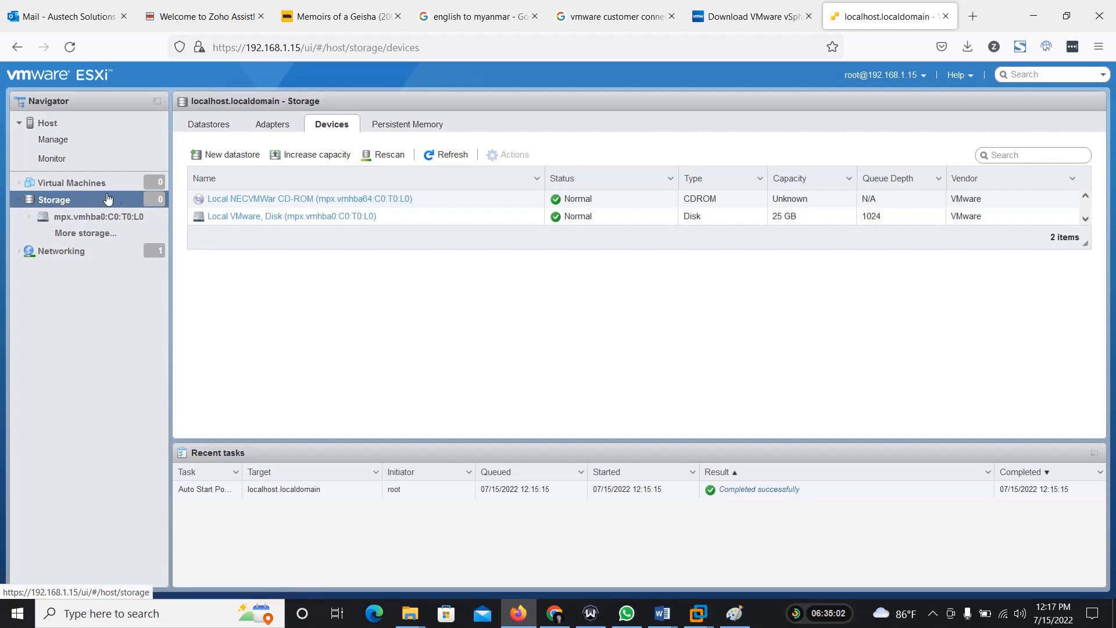
pyautogui.click(74, 232)
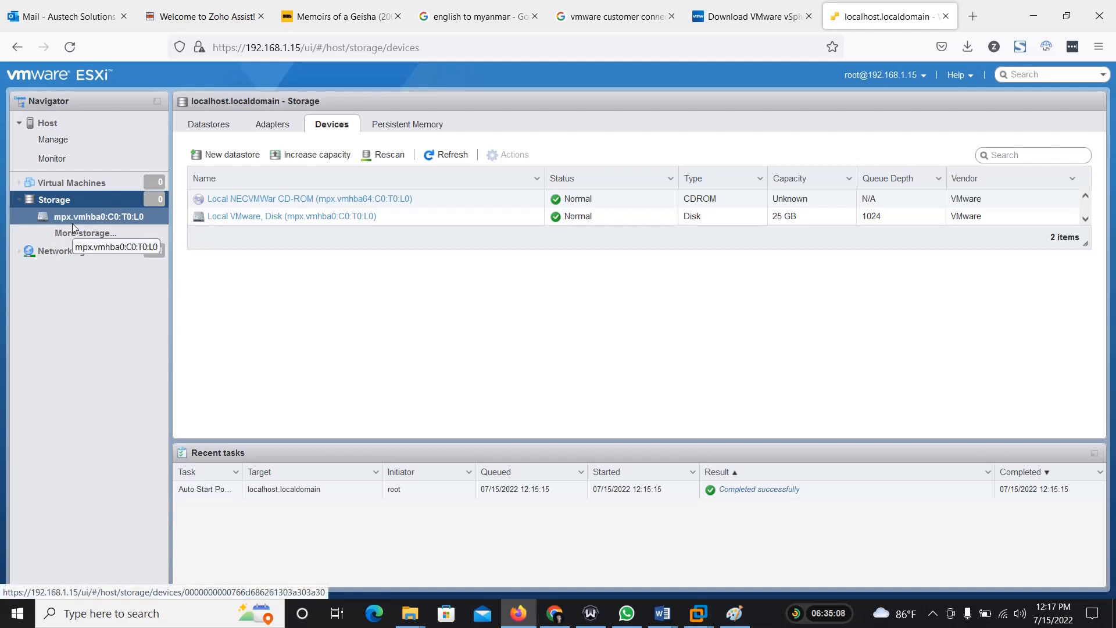
pyautogui.click(56, 205)
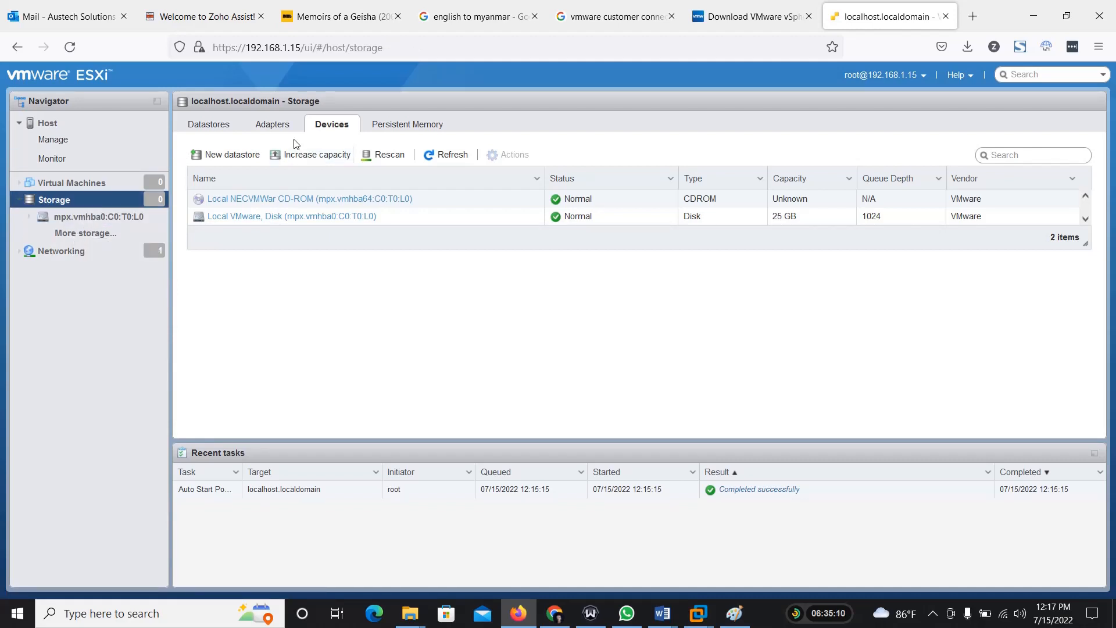
pyautogui.moveTo(772, 225); pyautogui.dragTo(801, 224)
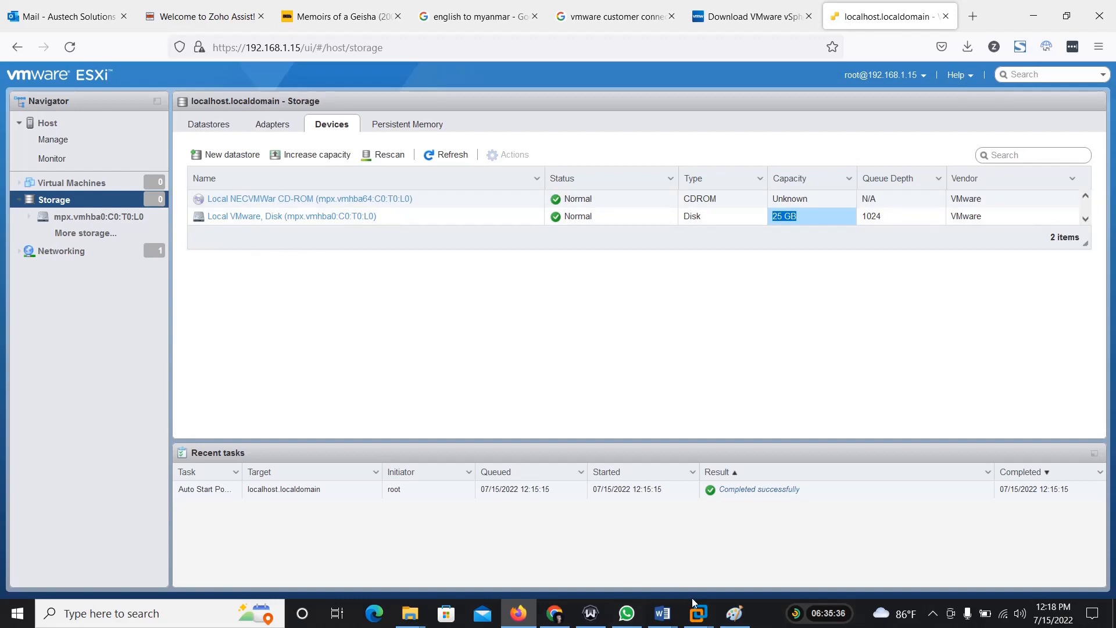
# Step: Switch to VMware Workstation, close the VMware ESXi 7 tab and power off the virtual machine
pyautogui.moveTo(697, 607)
pyautogui.click(793, 529)
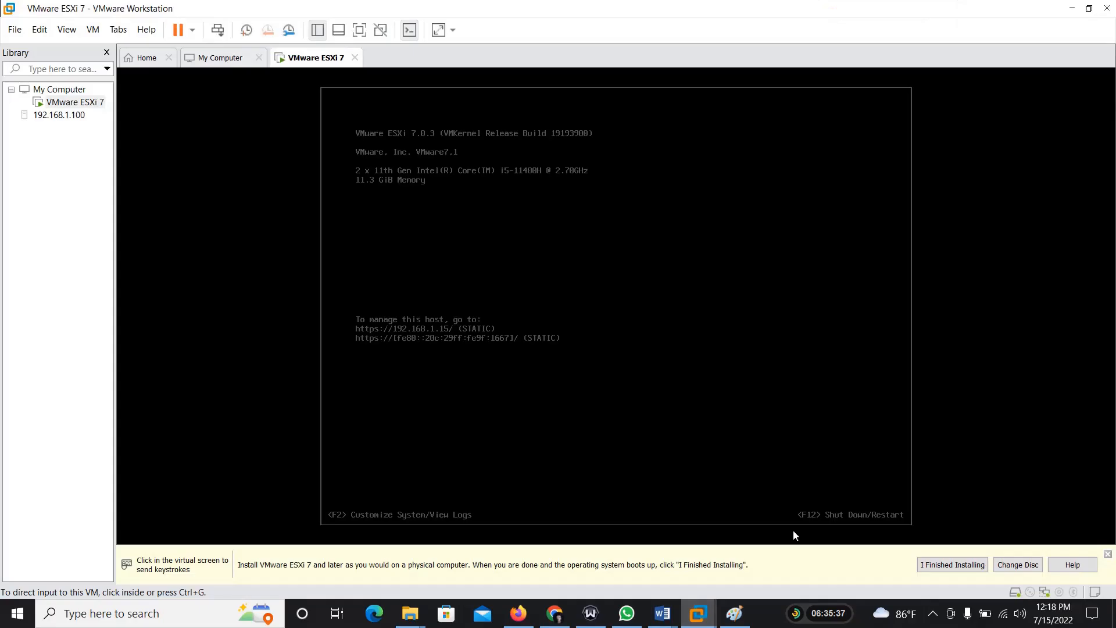
pyautogui.click(355, 58)
pyautogui.click(547, 332)
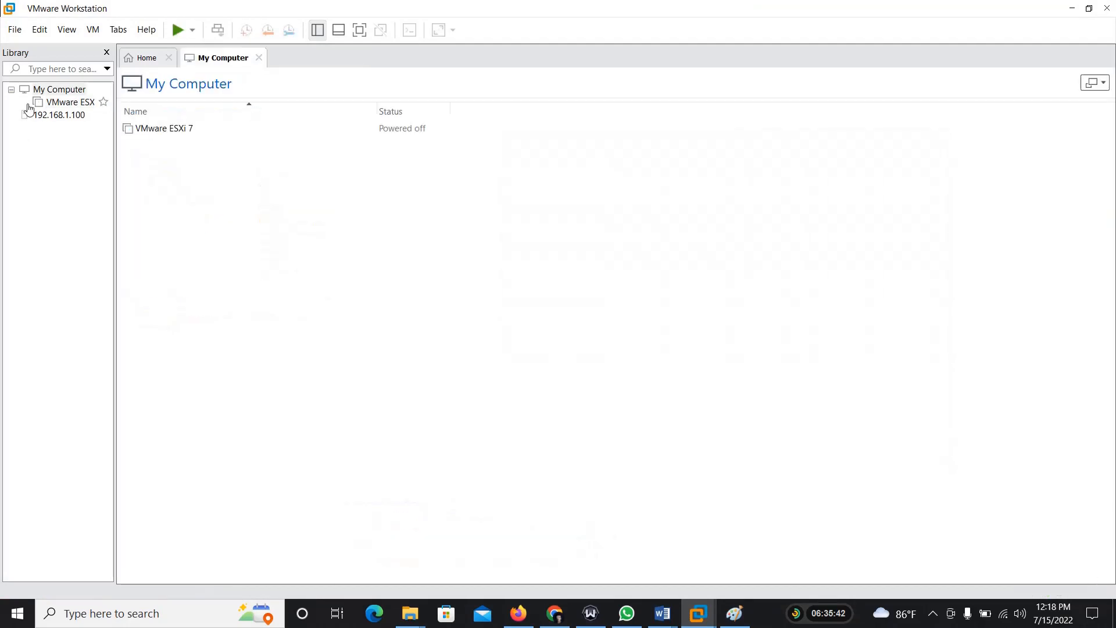
# Step: Open the settings of the powered-off VMware ESXi 7 virtual machine
pyautogui.click(63, 103)
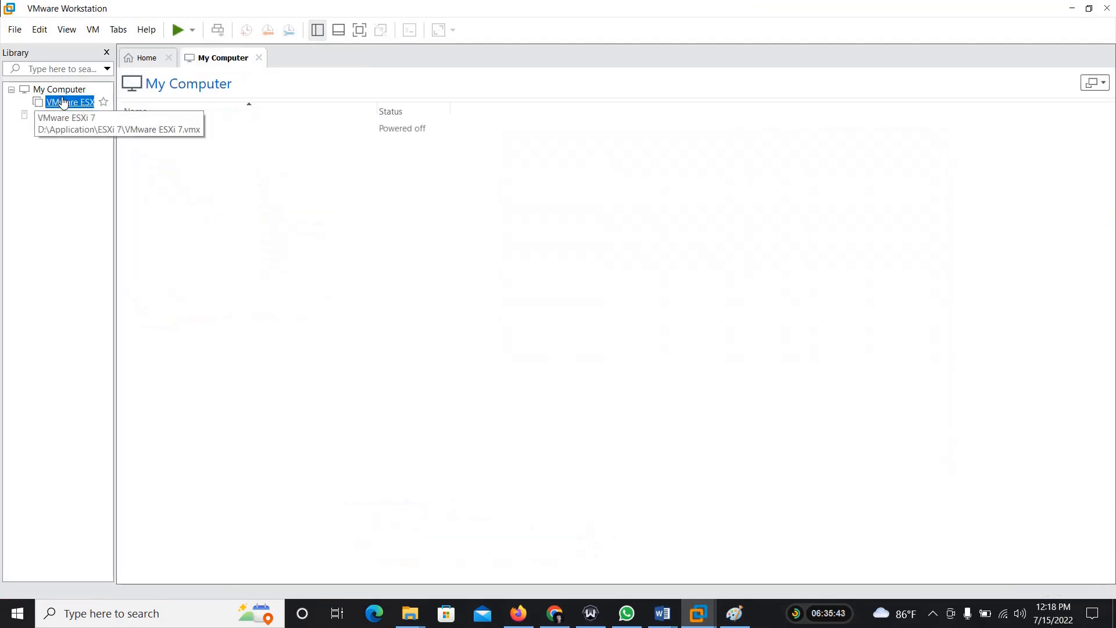
pyautogui.rightClick(63, 102)
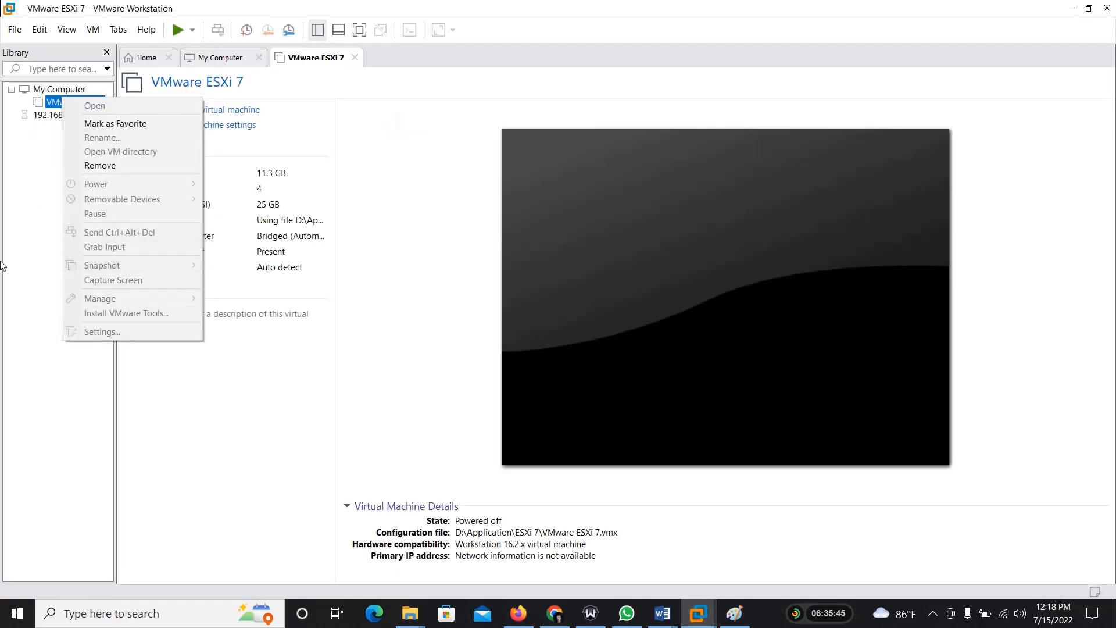
pyautogui.click(2, 265)
pyautogui.rightClick(64, 109)
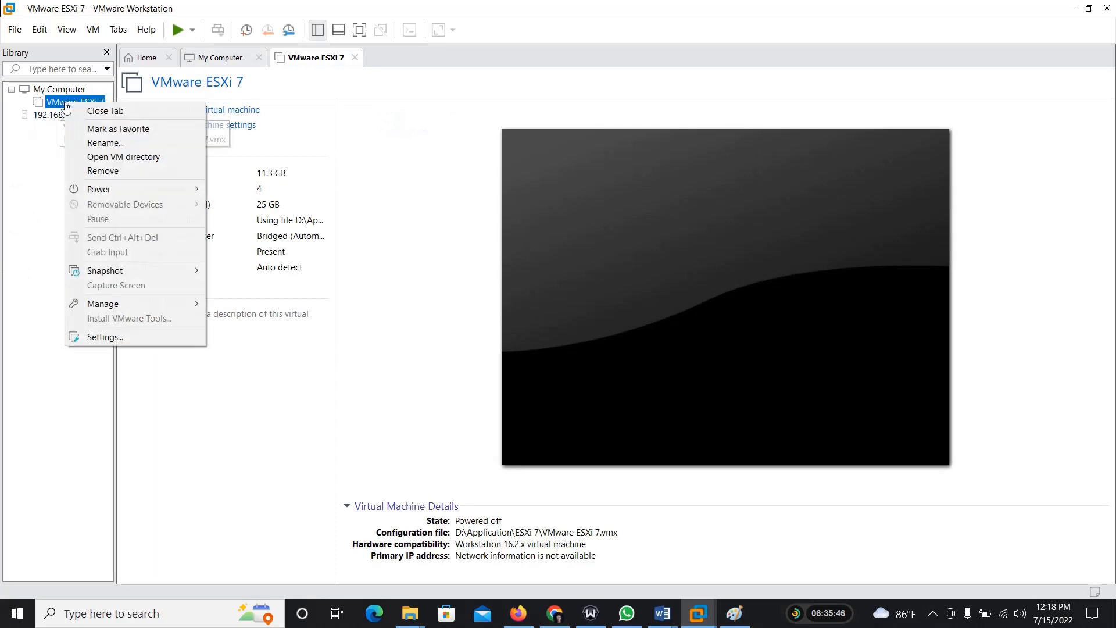
pyautogui.click(136, 334)
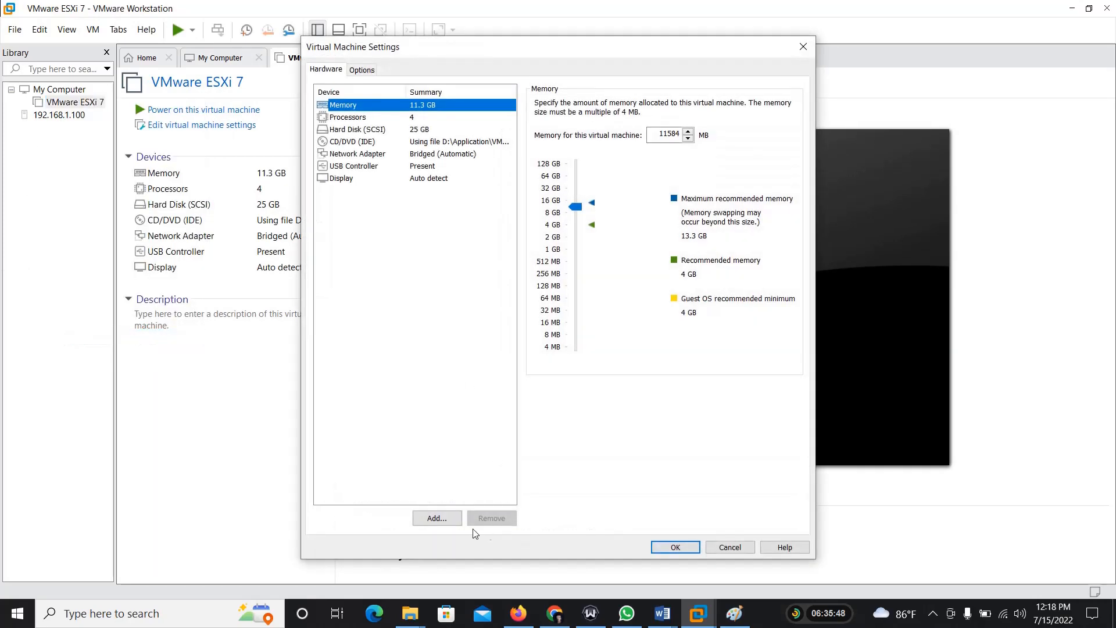
# Step: Define a new SCSI virtual hard disk with a maximum size of 80 GB, split into multiple files
pyautogui.click(437, 518)
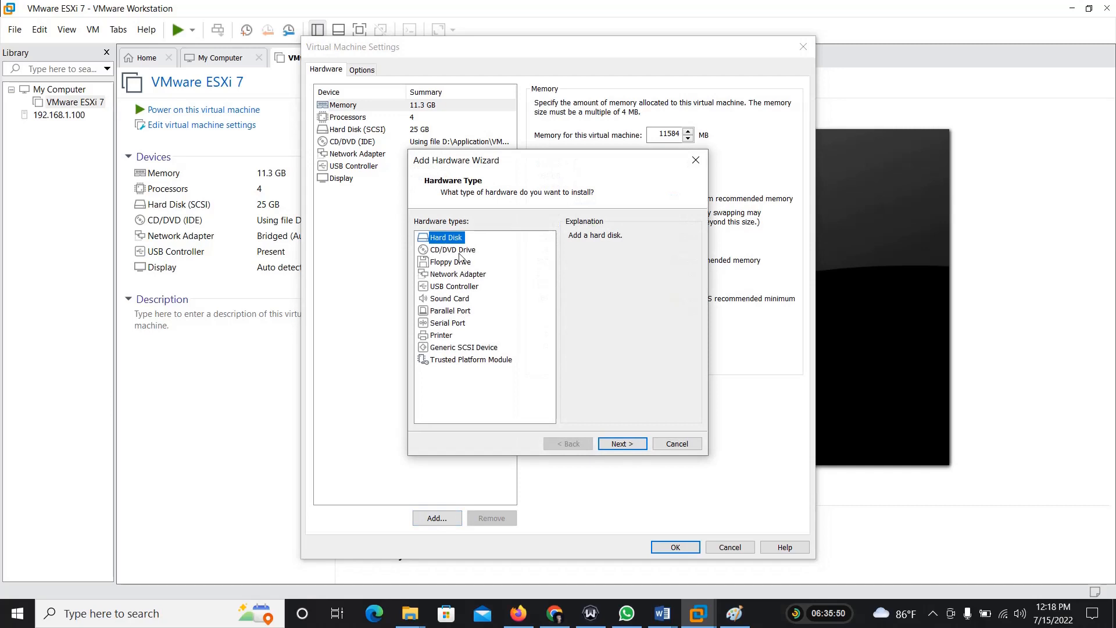
pyautogui.click(614, 444)
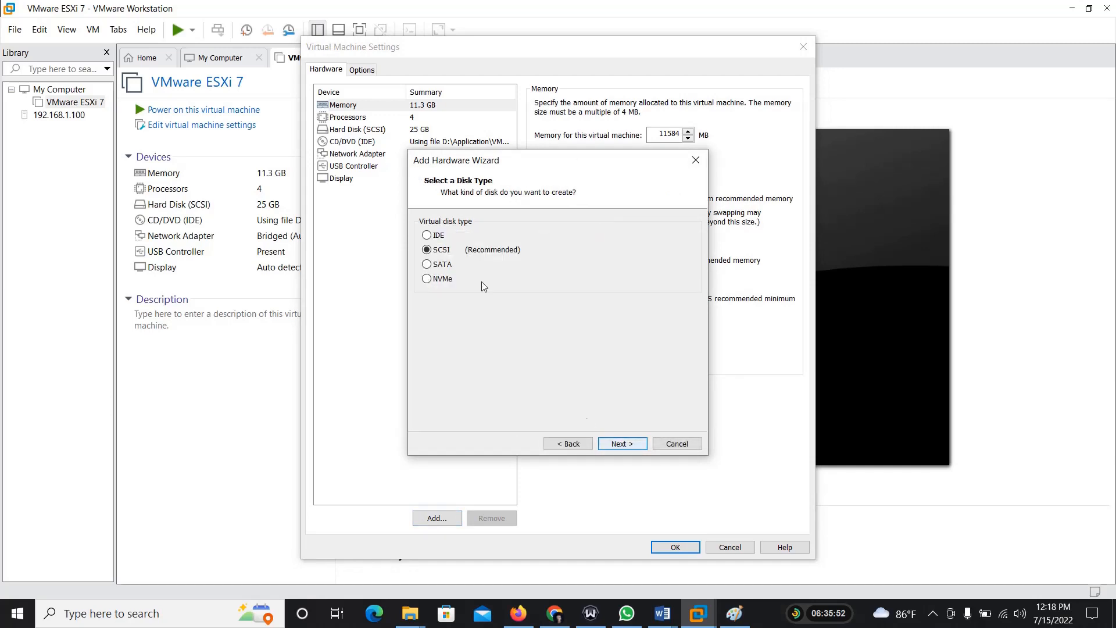
pyautogui.click(622, 443)
pyautogui.click(620, 443)
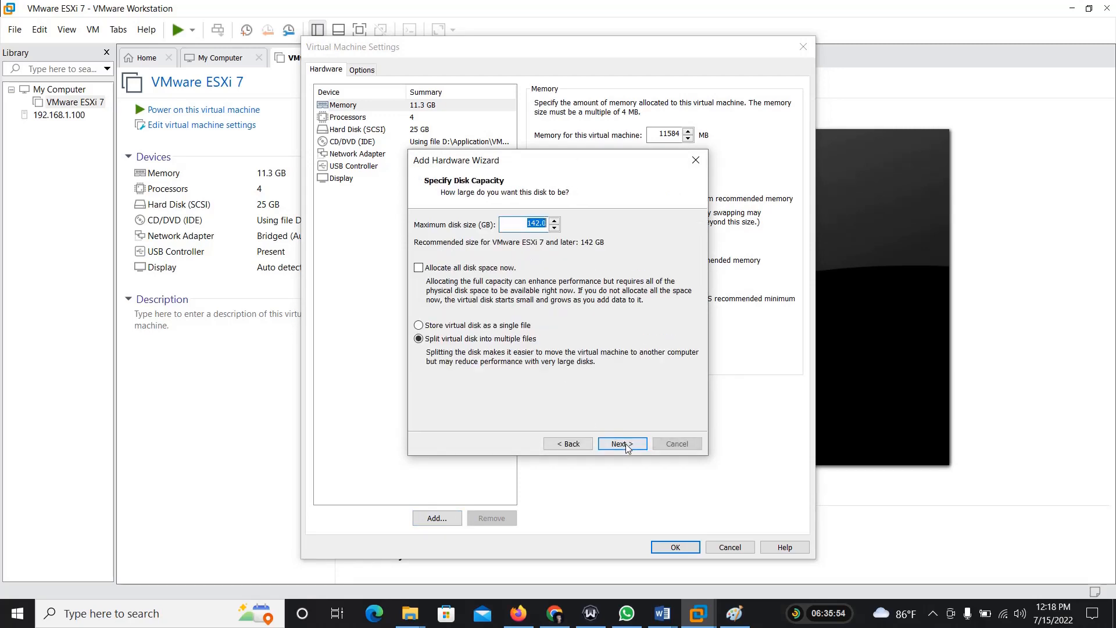
pyautogui.write('80')
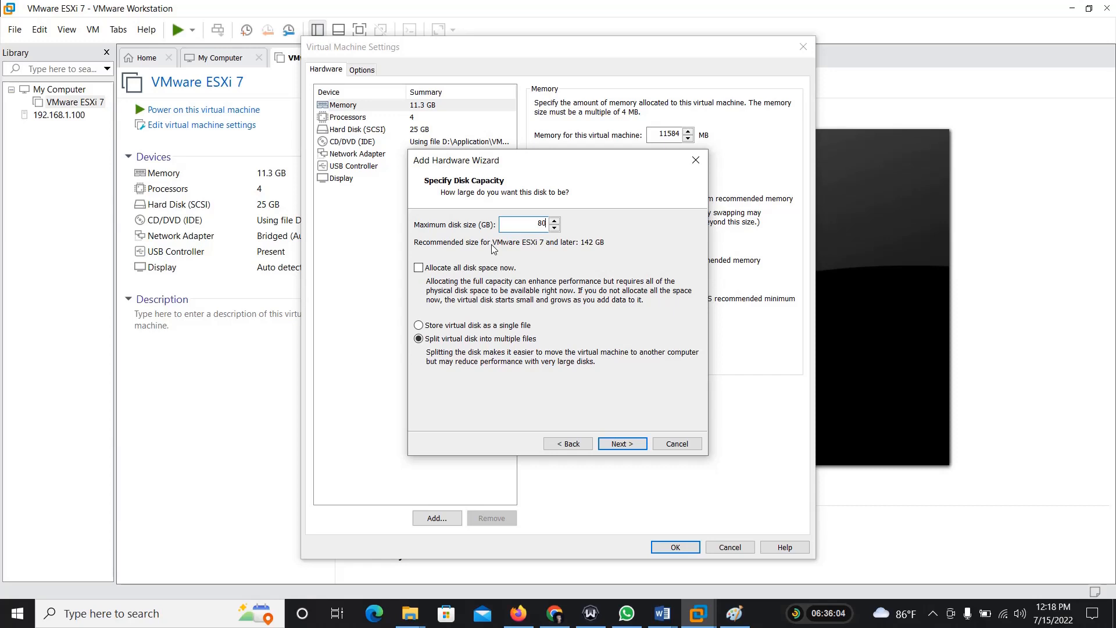
pyautogui.click(623, 443)
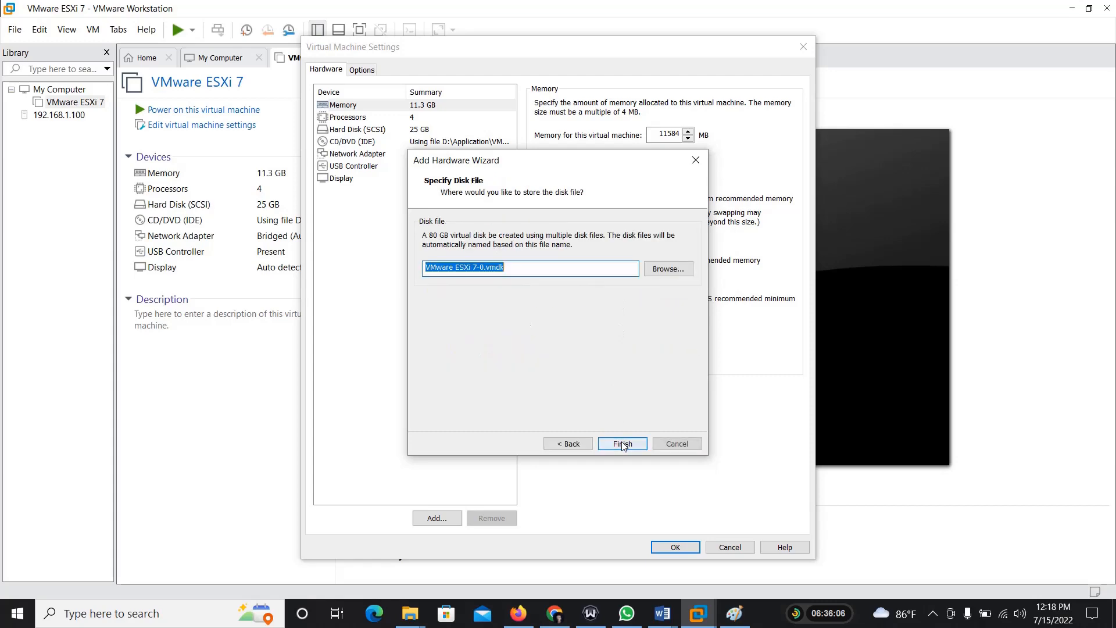
# Step: Store the new disk as VMware ESXi 7-0.vmdk in D:\Application\ESXi 7 and apply the virtual machine settings
pyautogui.click(664, 271)
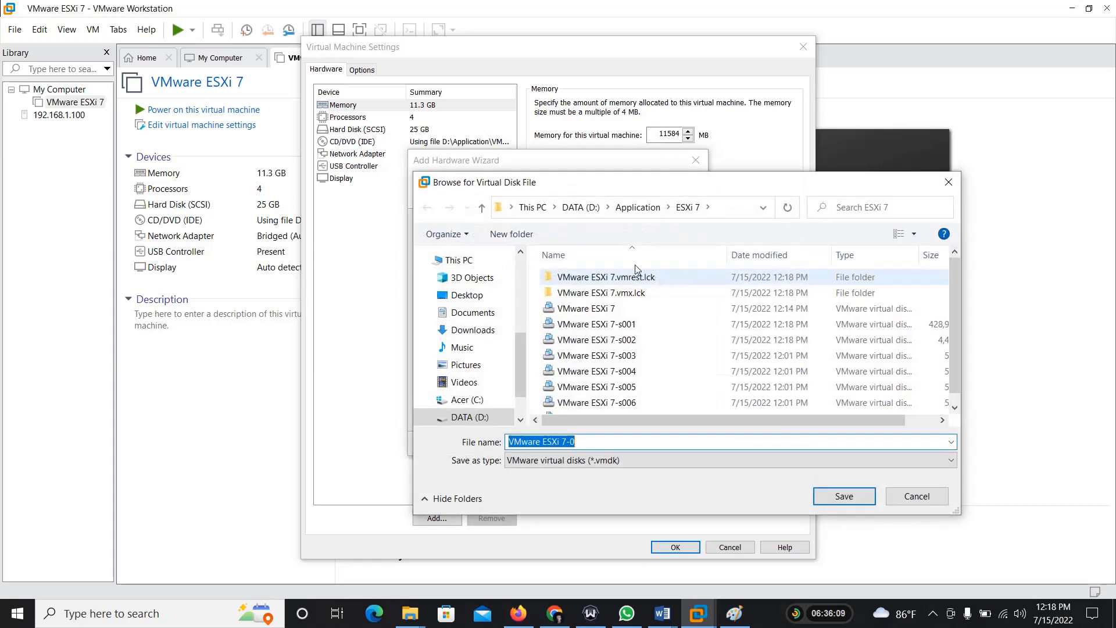
pyautogui.click(839, 496)
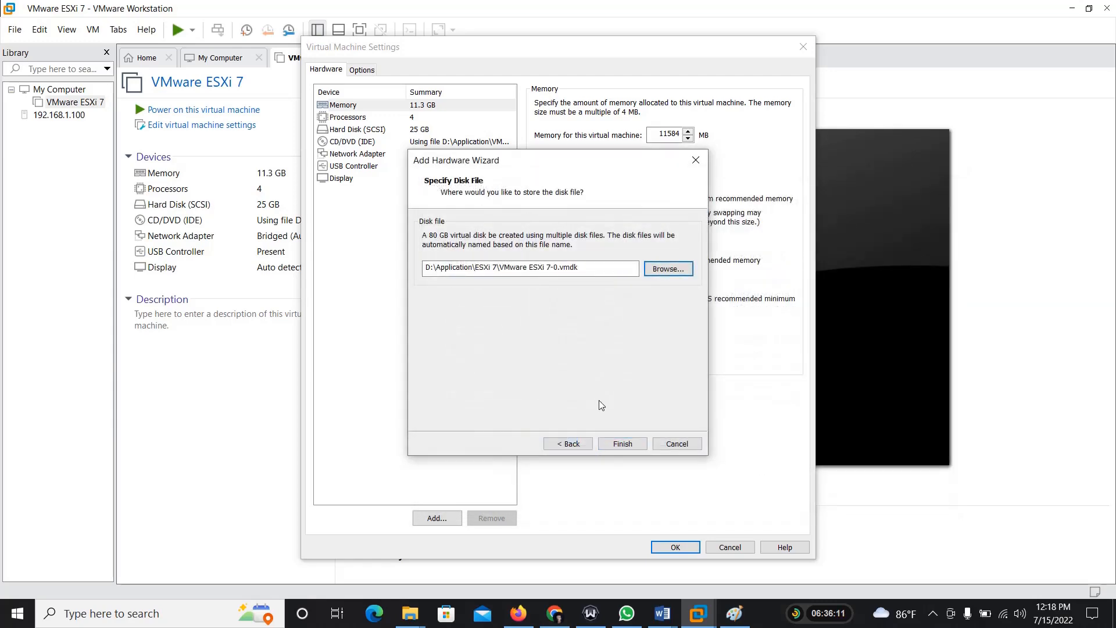
pyautogui.click(615, 443)
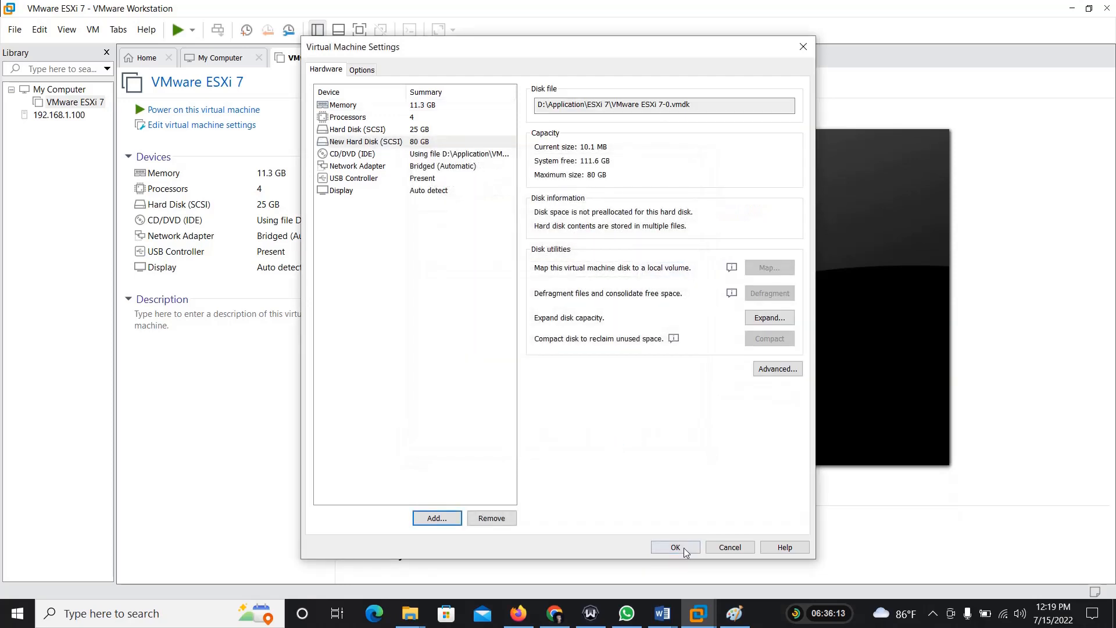
pyautogui.click(685, 548)
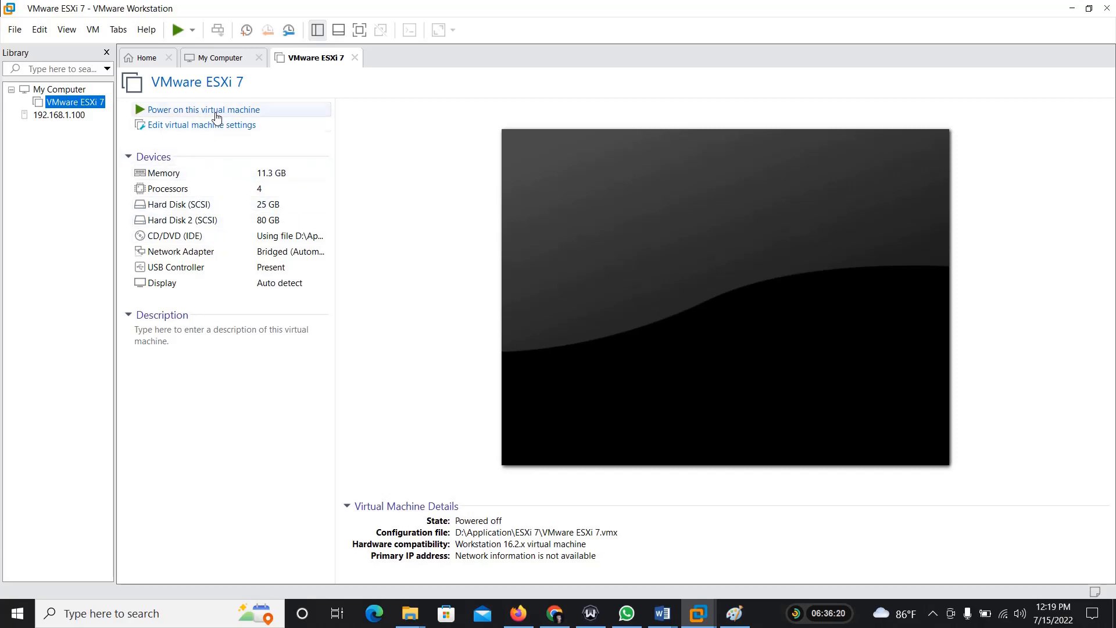
# Step: Power on the VMware ESXi 7 virtual machine, then switch to Firefox and log in to the host at 192.168.1.15 as root
pyautogui.click(202, 110)
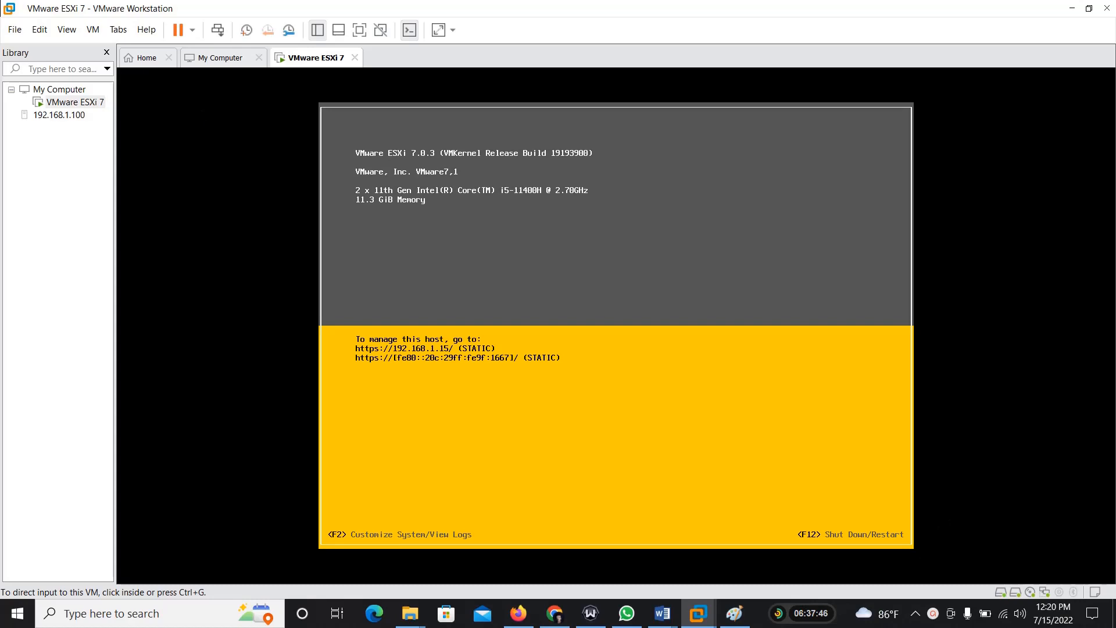
pyautogui.click(518, 613)
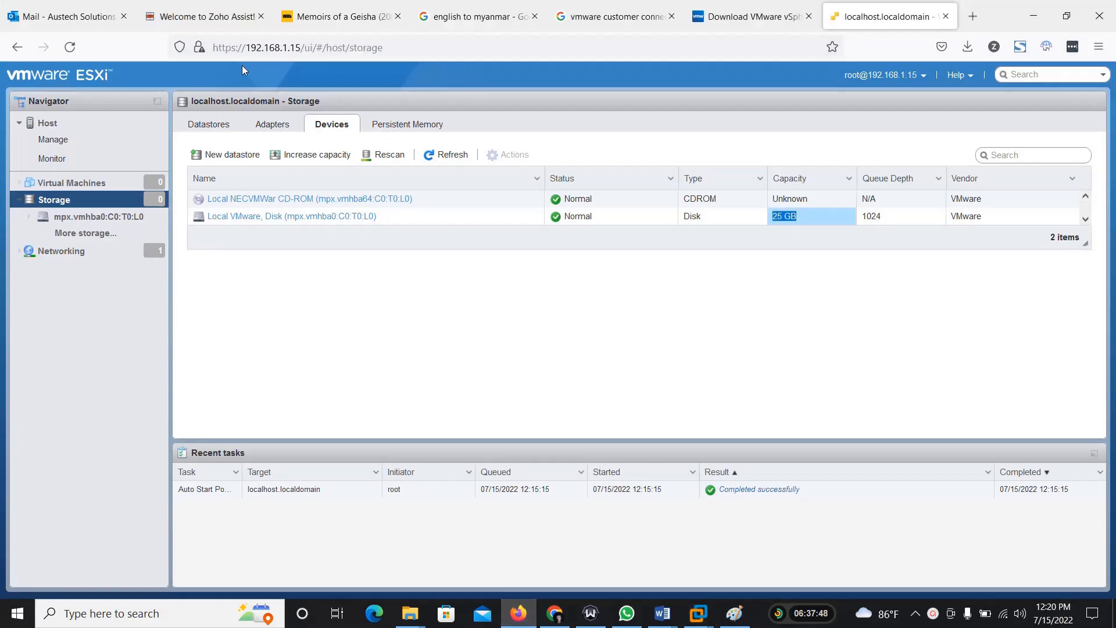
pyautogui.click(78, 50)
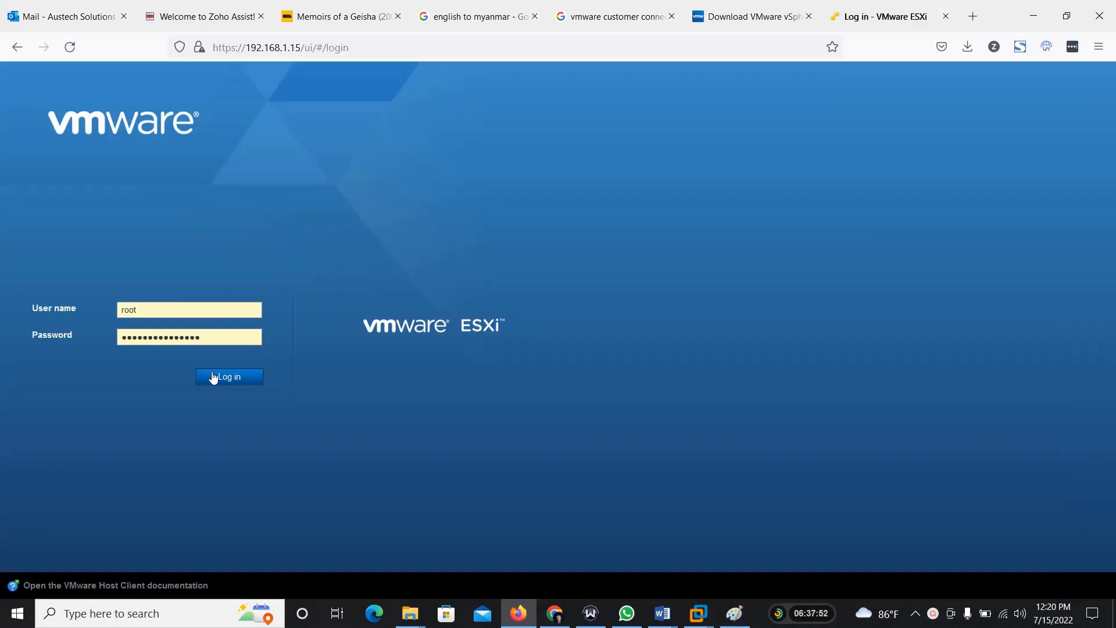
pyautogui.click(225, 378)
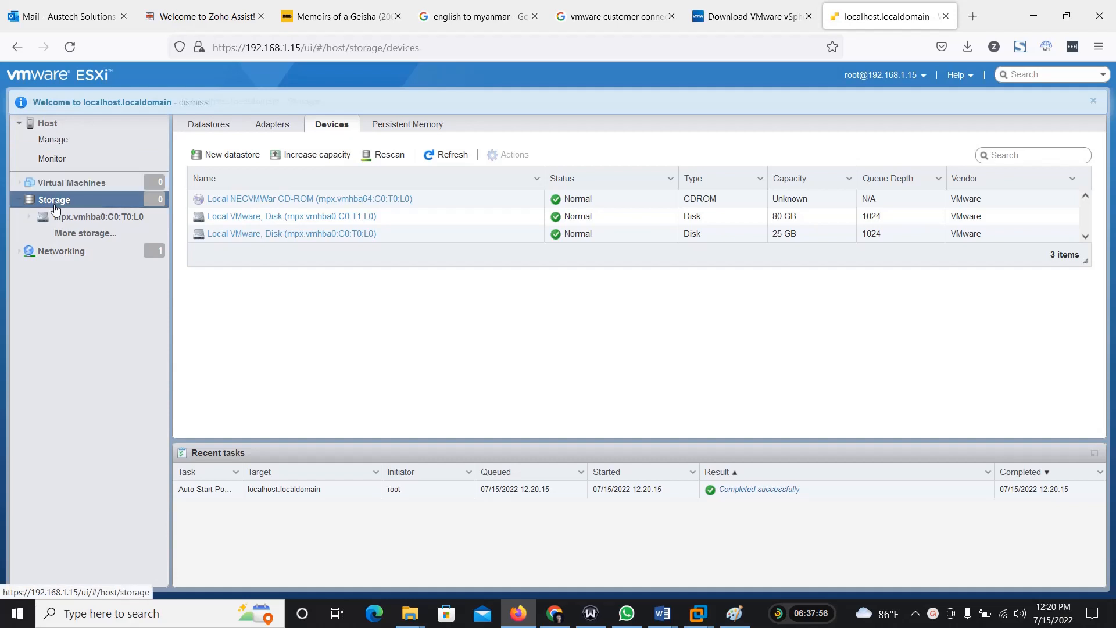
# Step: Start a new datastore named Datastore1 on the 80 GB local VMware disk from the host's storage devices
pyautogui.click(228, 129)
pyautogui.click(332, 129)
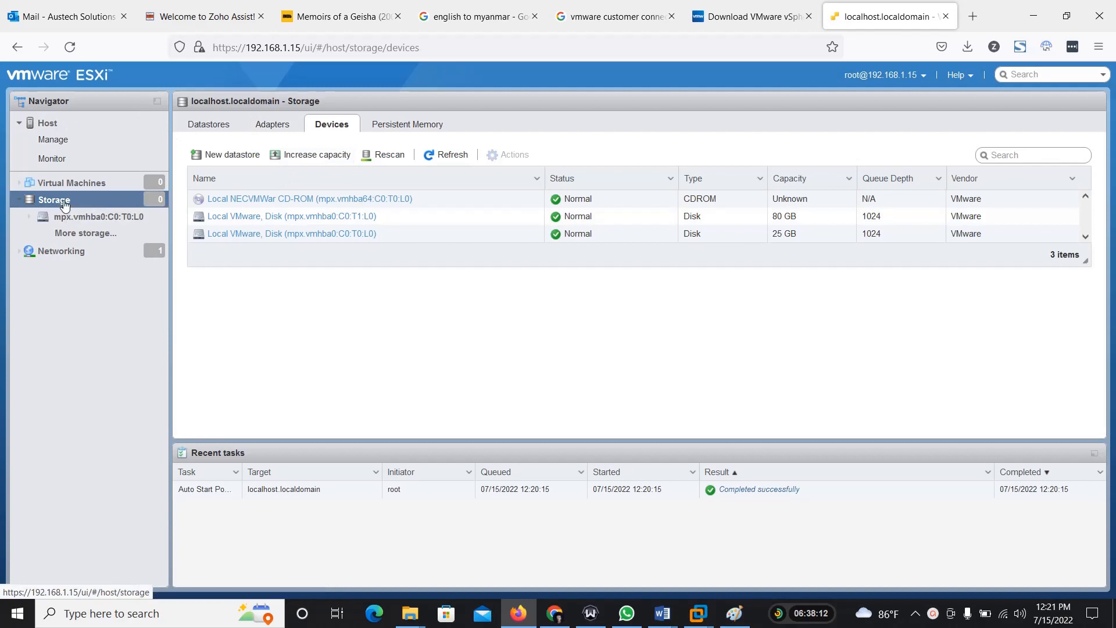
pyautogui.click(281, 219)
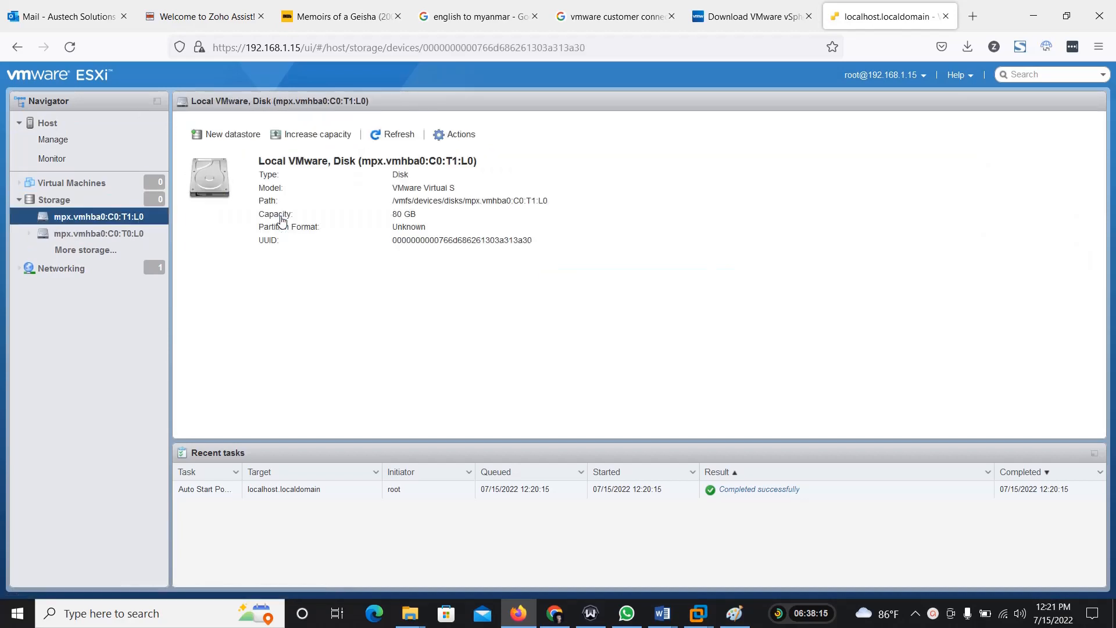
pyautogui.click(227, 137)
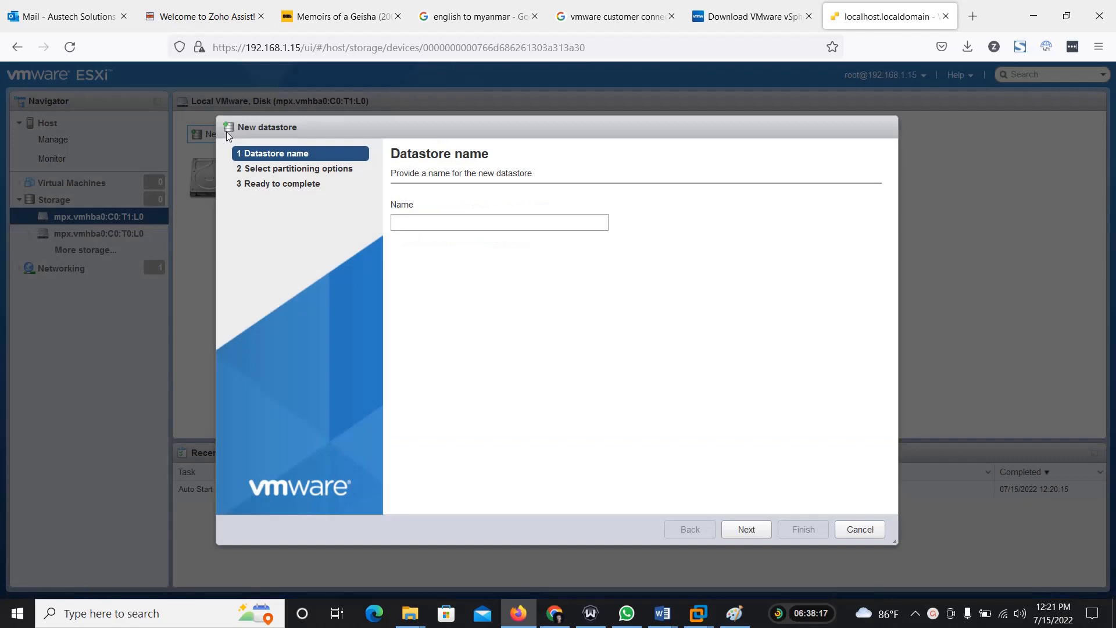
pyautogui.click(418, 227)
pyautogui.write('Dat')
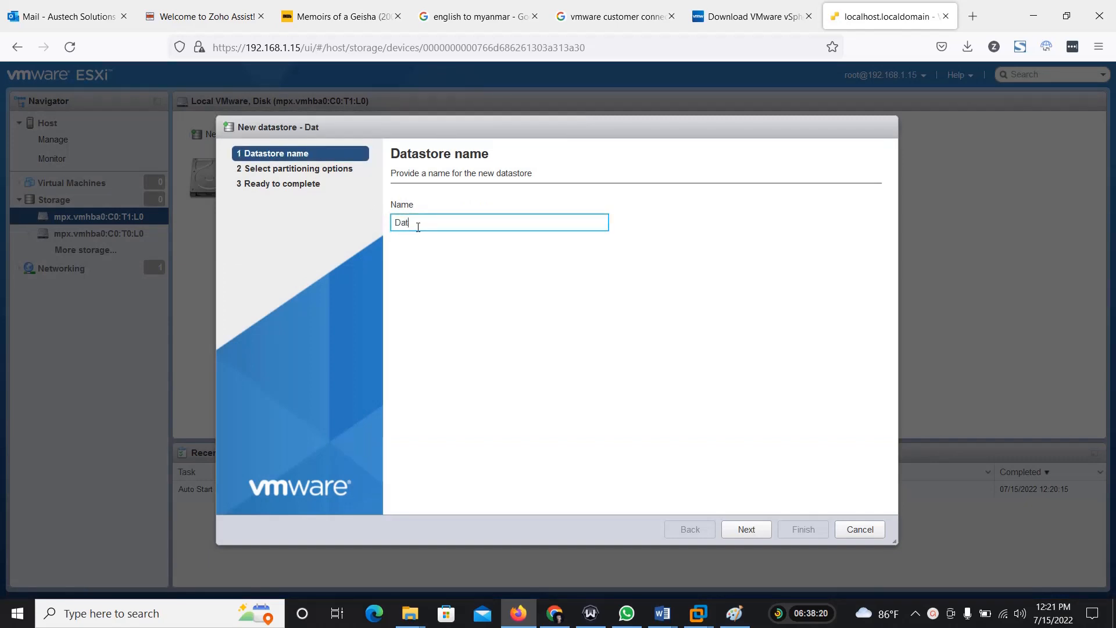
pyautogui.write('astore1')
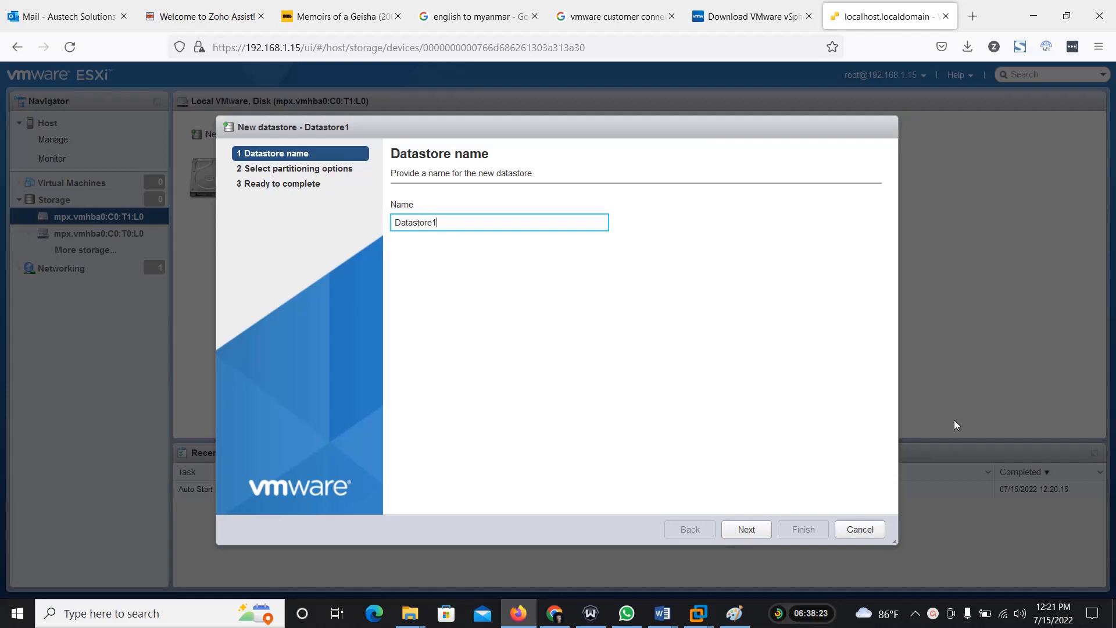
pyautogui.click(747, 529)
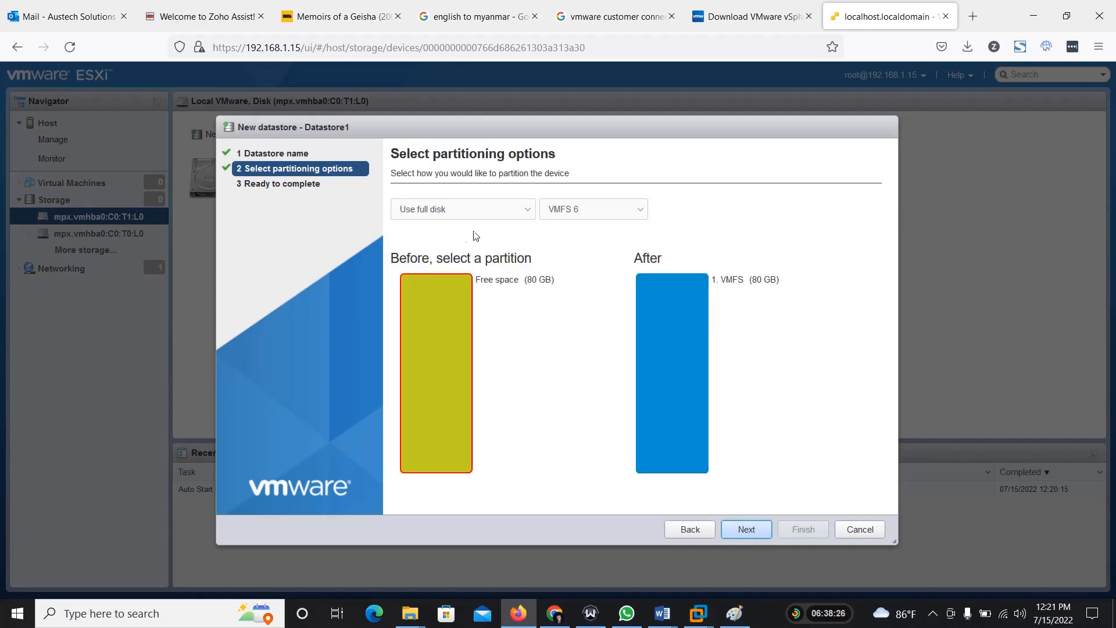
# Step: Create the datastore using the full disk with VMFS 6, accepting the erasure of the disk's contents
pyautogui.click(743, 531)
pyautogui.click(803, 530)
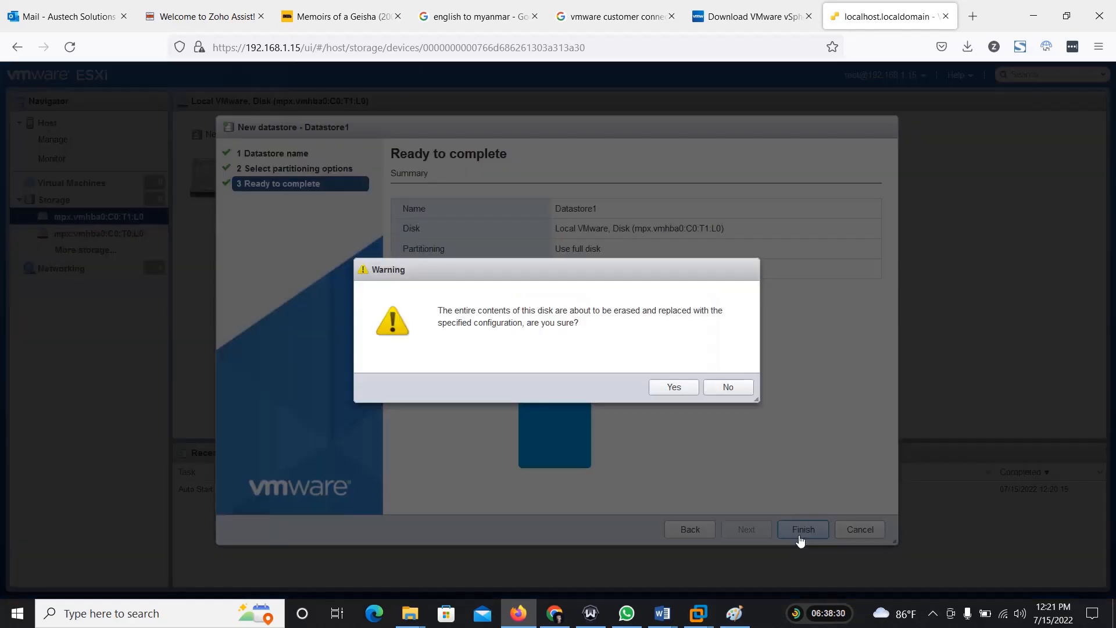
pyautogui.click(682, 396)
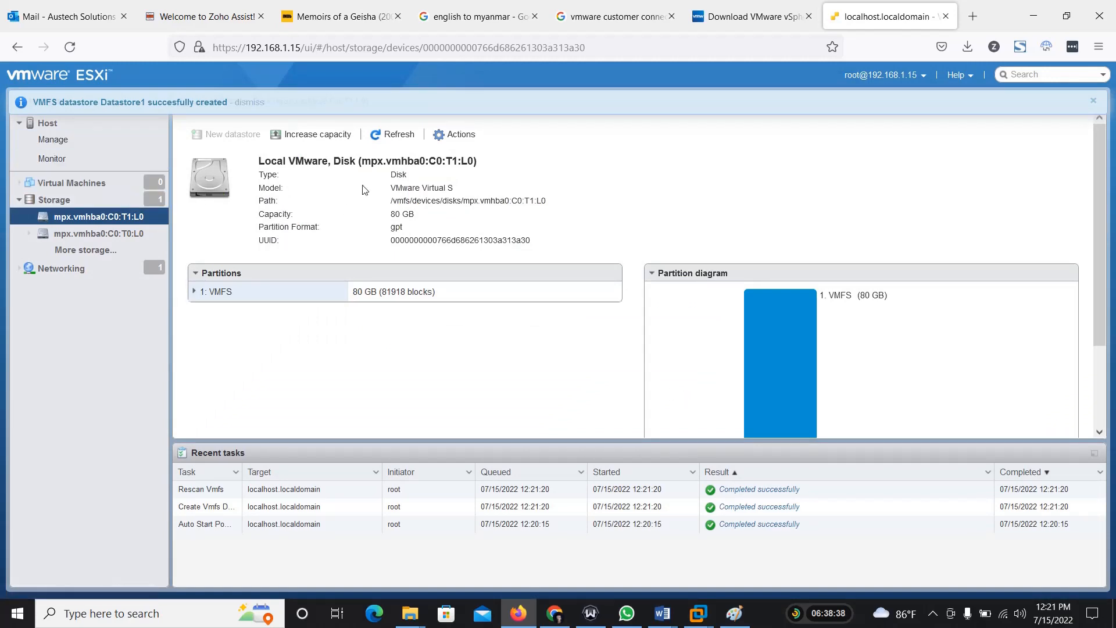
# Step: Review the host's datastores and compare them with its storage devices
pyautogui.click(98, 202)
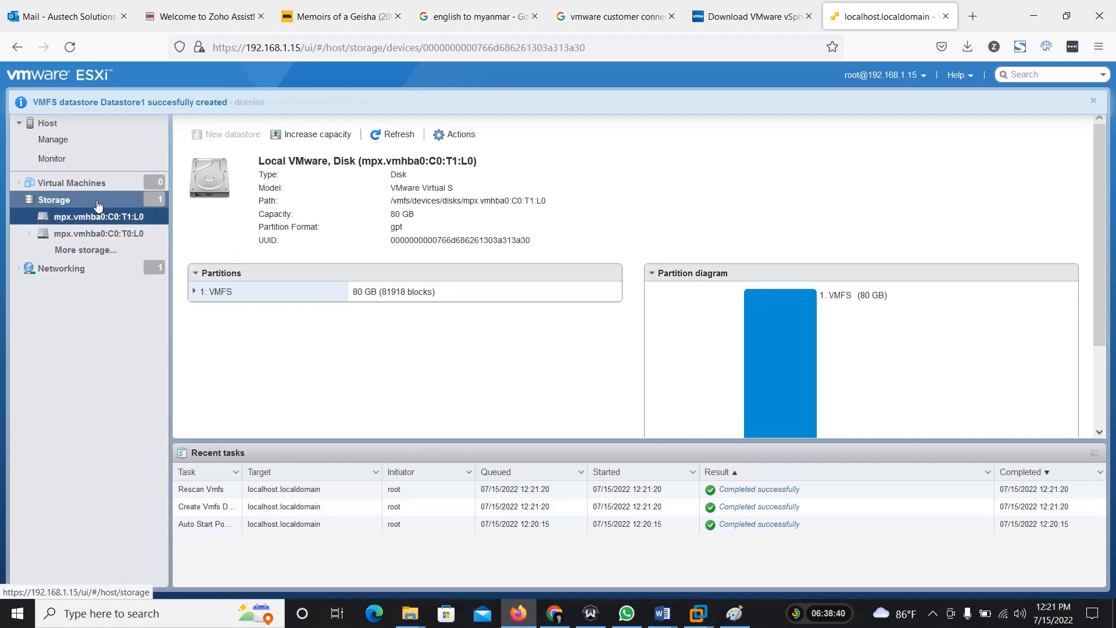
pyautogui.click(208, 125)
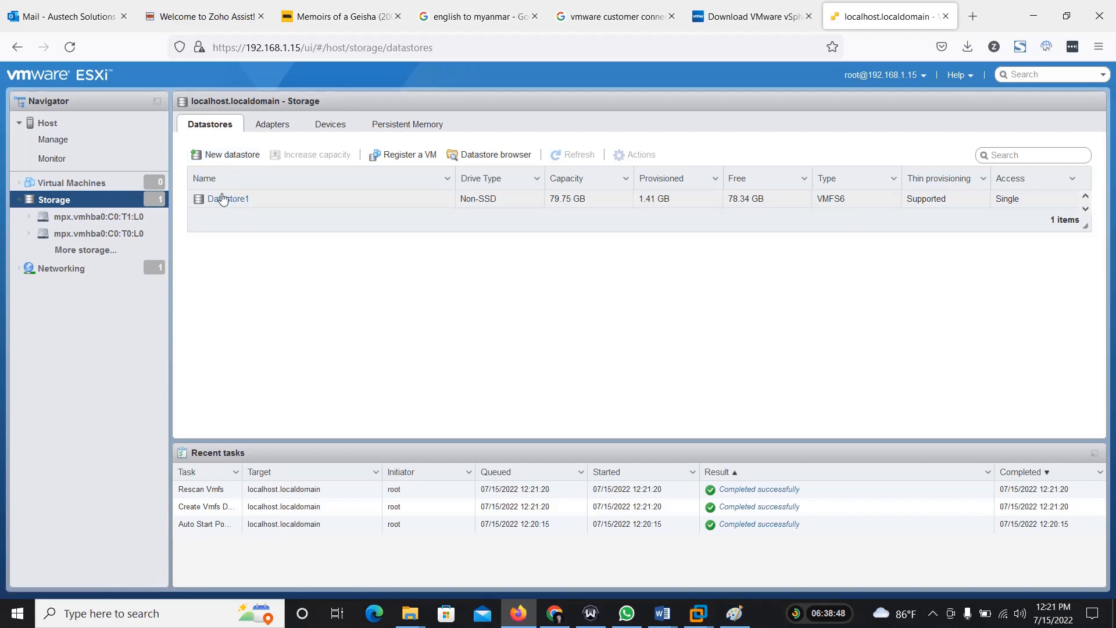
pyautogui.click(319, 129)
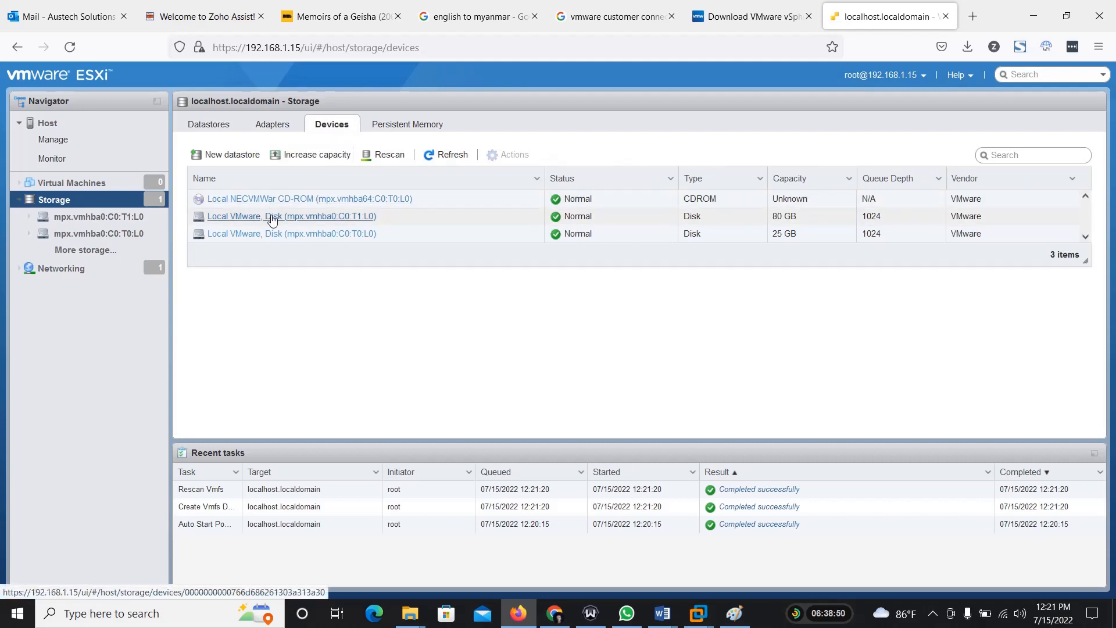
pyautogui.click(213, 128)
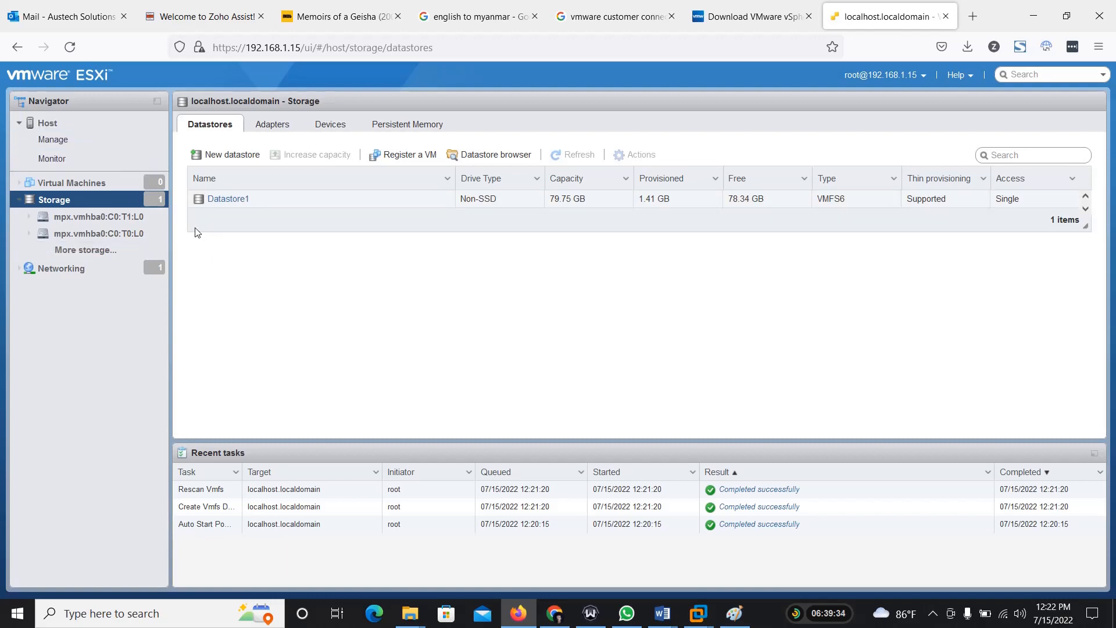
# Step: Switch to Paint and draw a thick horizontal line about 549 px long above the VESXi layer
pyautogui.click(734, 613)
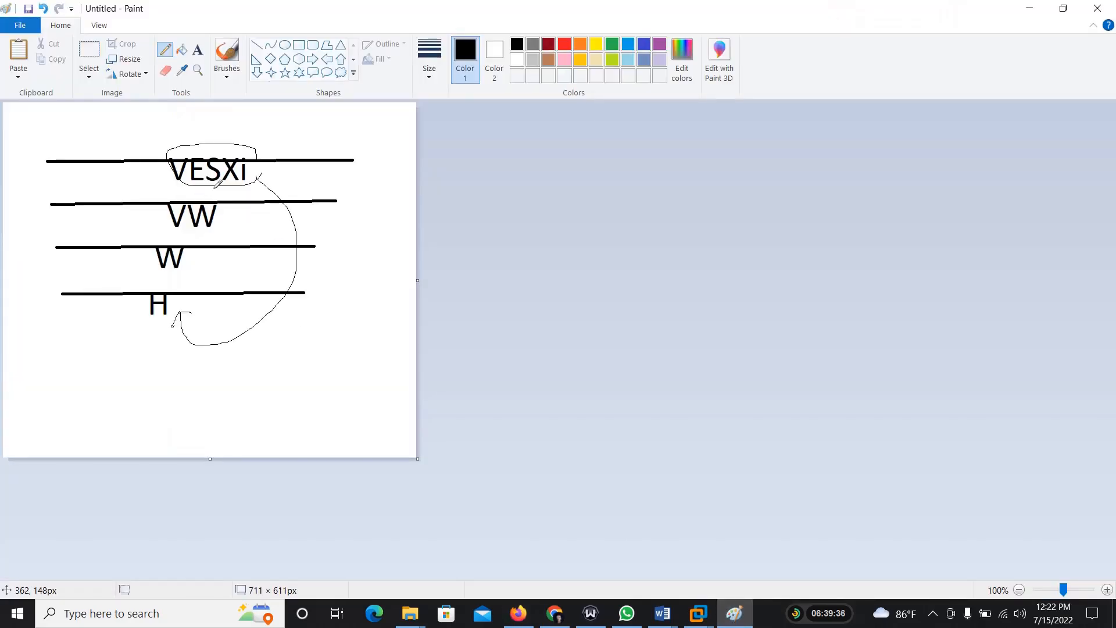
pyautogui.click(256, 45)
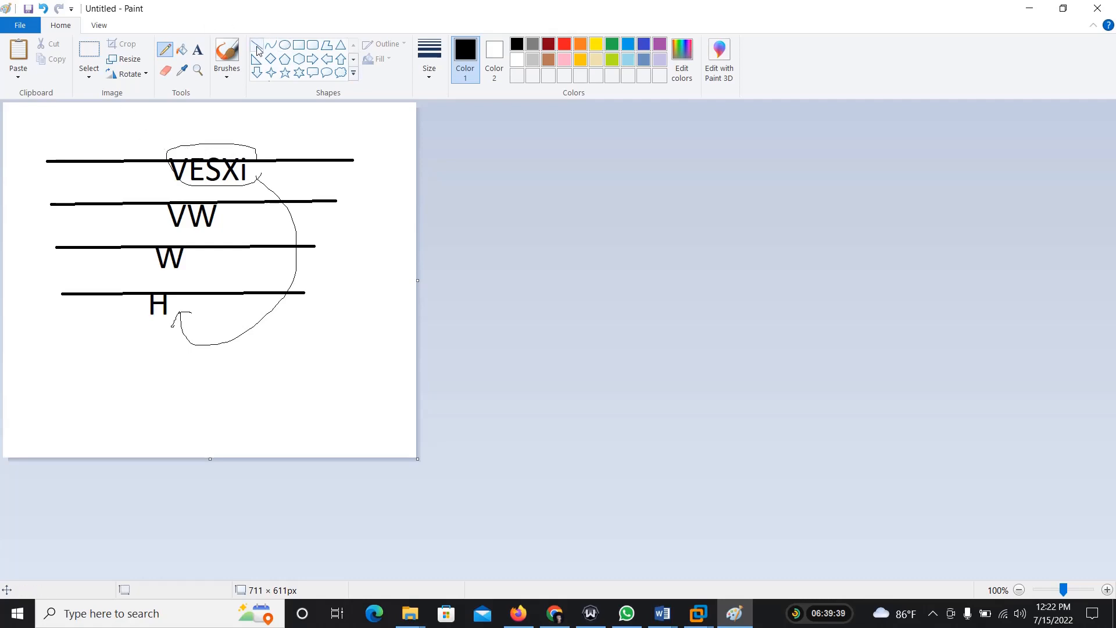
pyautogui.click(429, 58)
pyautogui.click(437, 149)
pyautogui.moveTo(27, 128); pyautogui.dragTo(347, 125)
# Step: Label the new line above VESXi with the text "Vcenter"
pyautogui.click(198, 49)
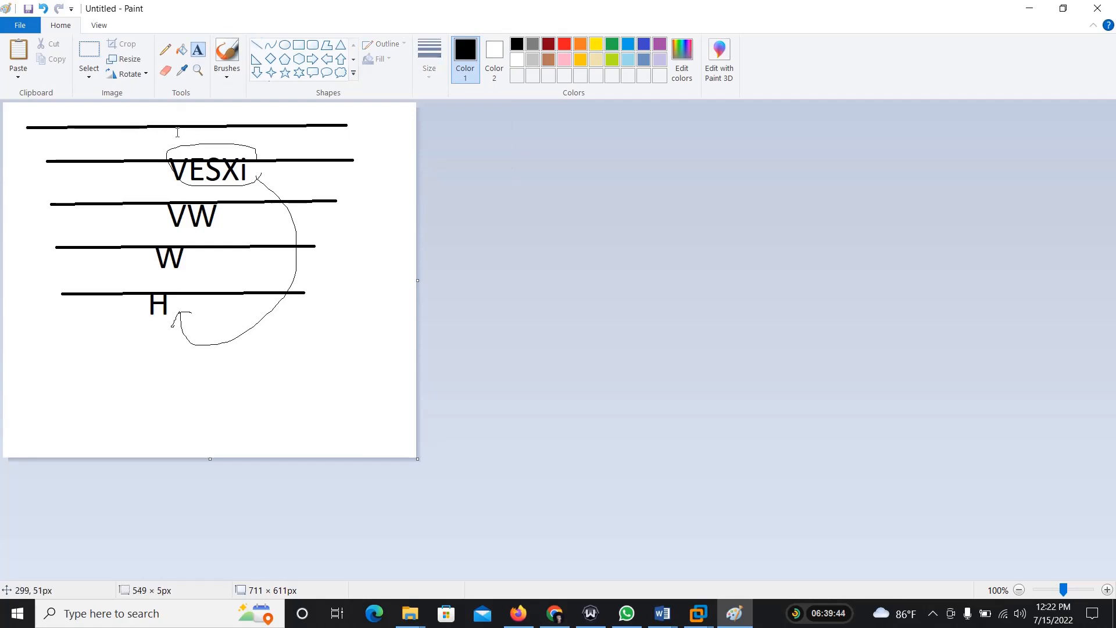
pyautogui.click(178, 107)
pyautogui.write('Vce')
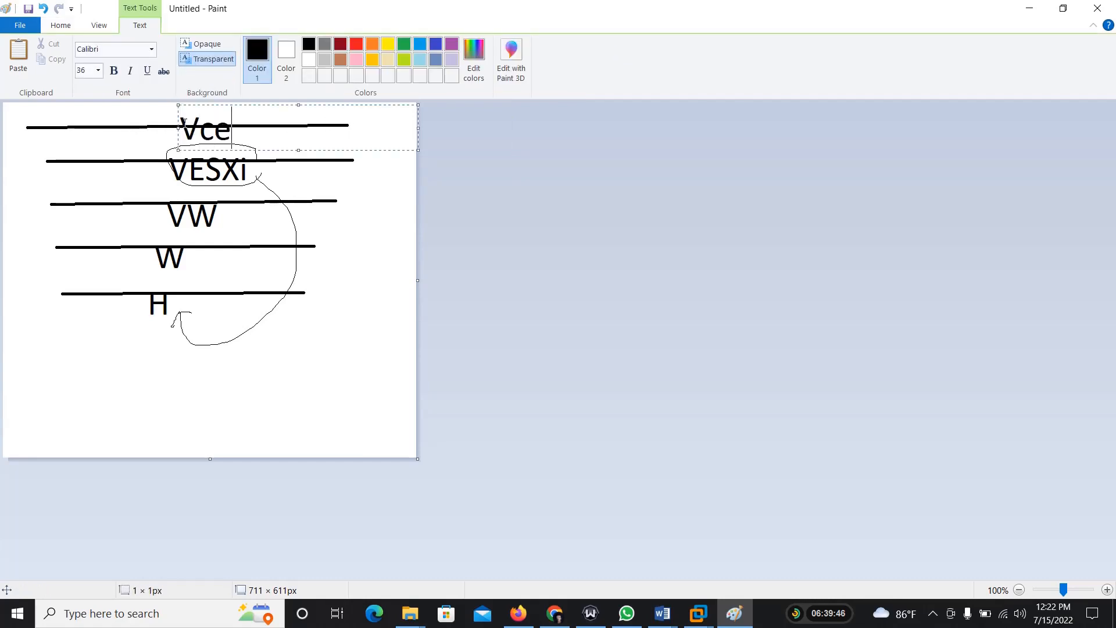
pyautogui.write('nter')
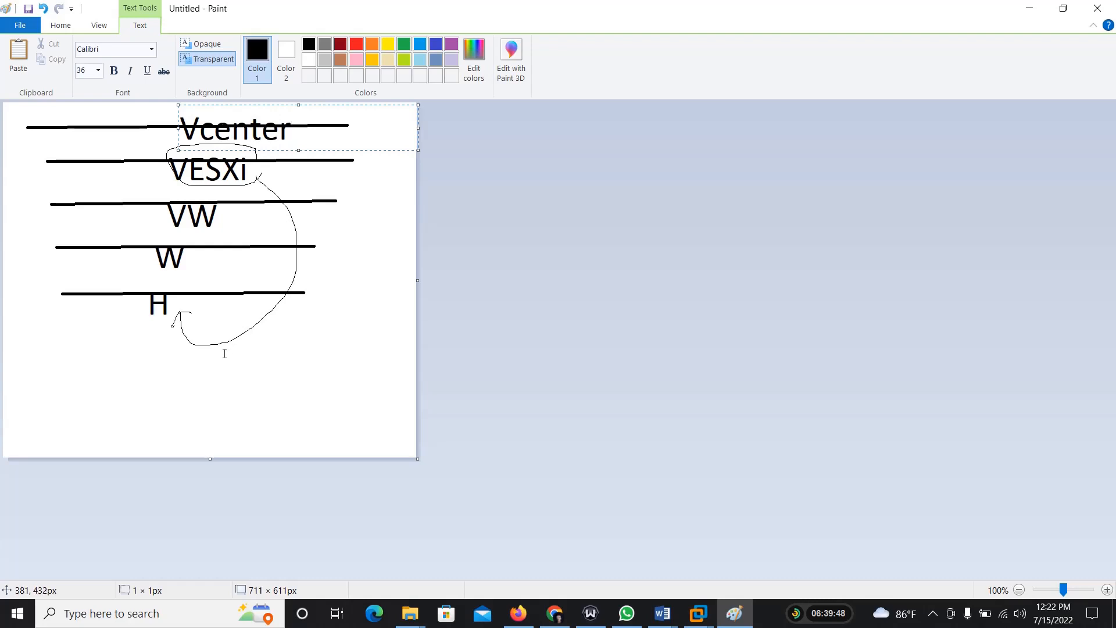
pyautogui.click(169, 317)
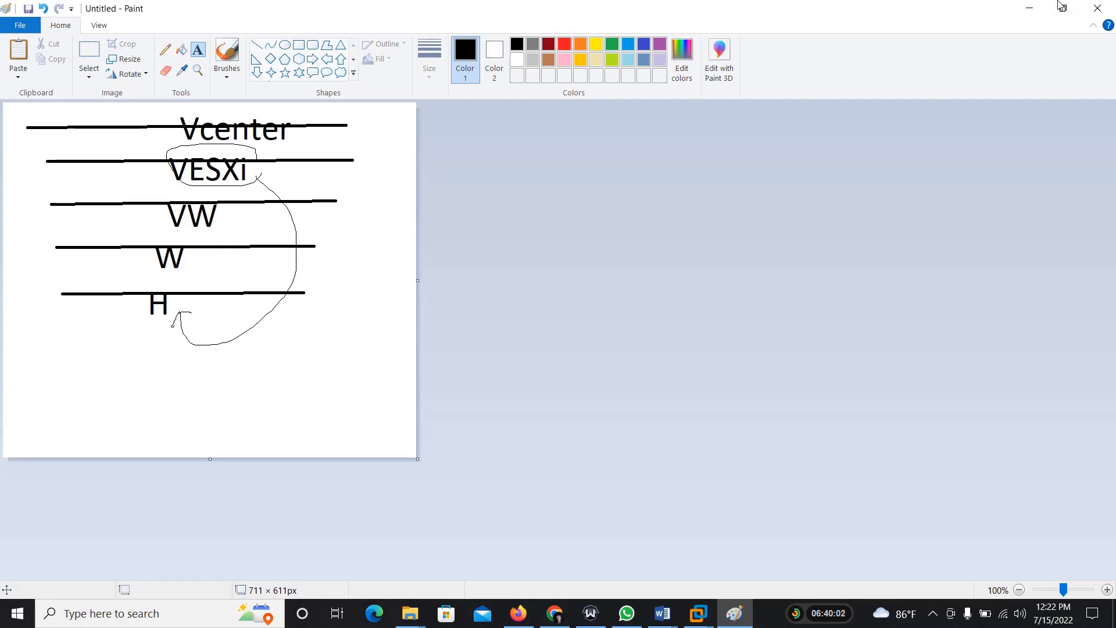
# Step: Close the Paint drawing without saving it and return to the ESXi datastore list in Firefox
pyautogui.click(1092, 6)
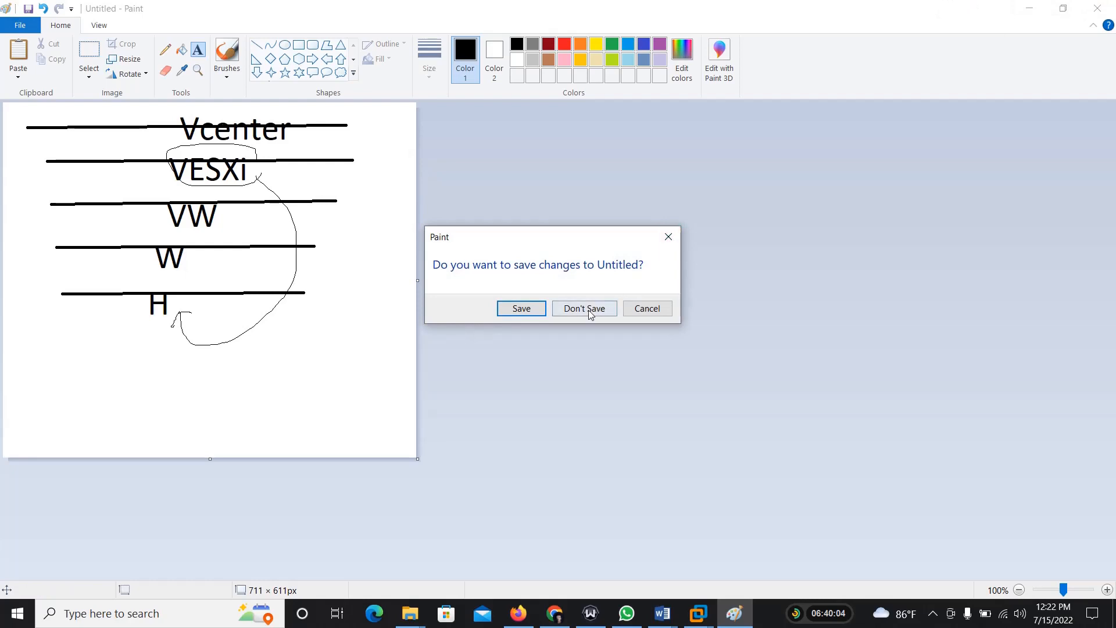
pyautogui.click(586, 311)
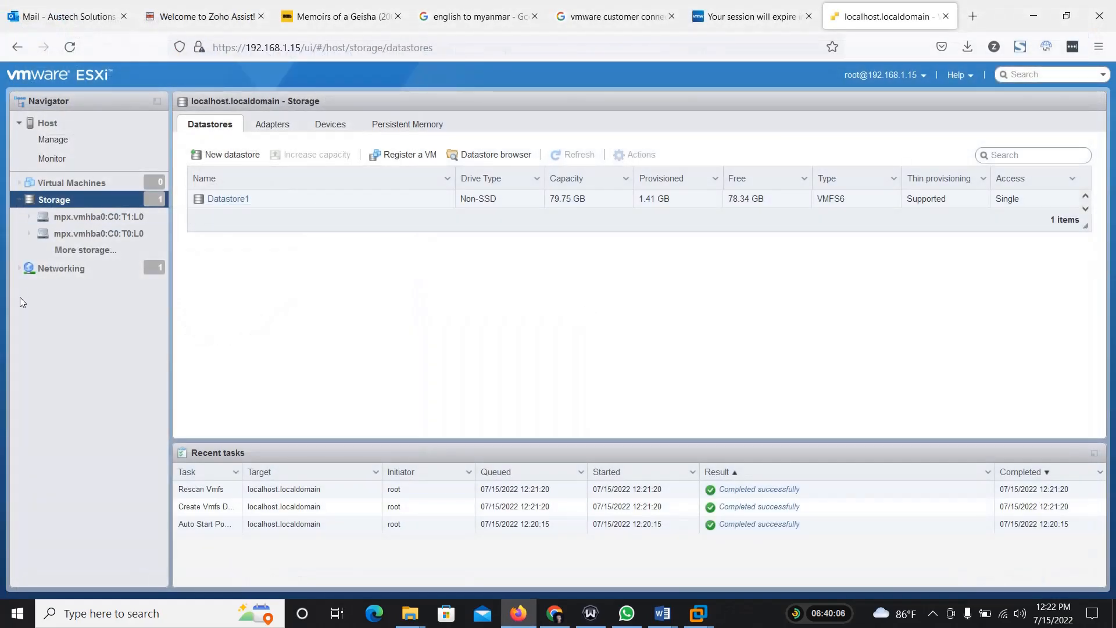